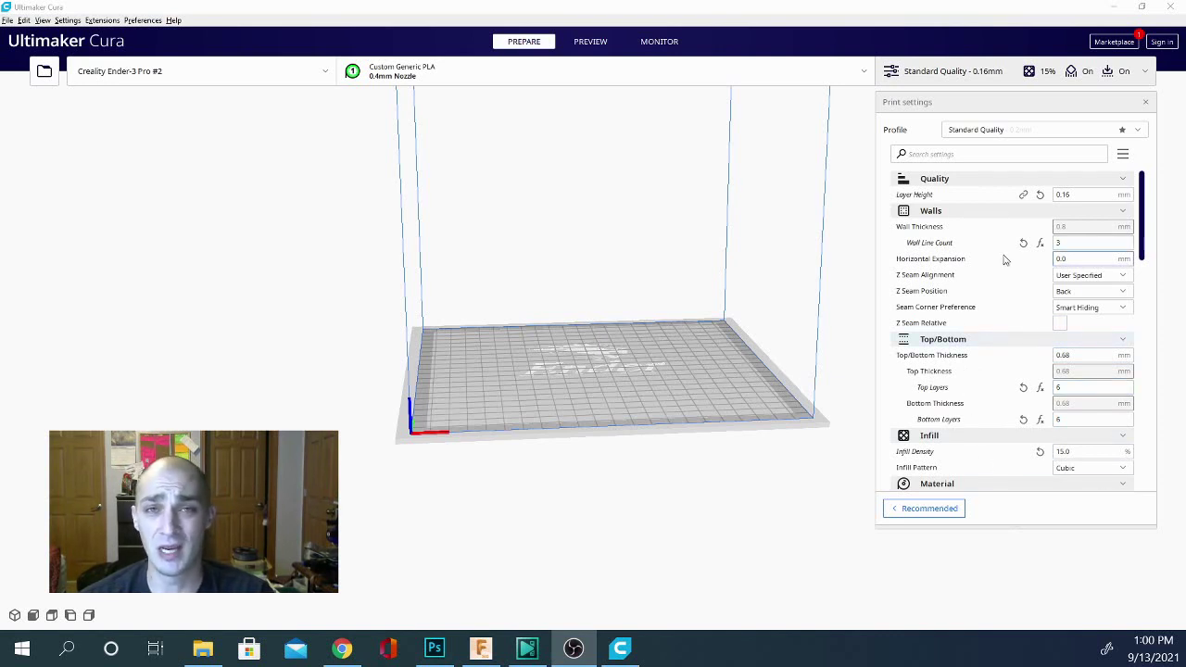
# Step: Open the printer management preferences and start adding a non-networked printer
pyautogui.moveTo(985, 355)
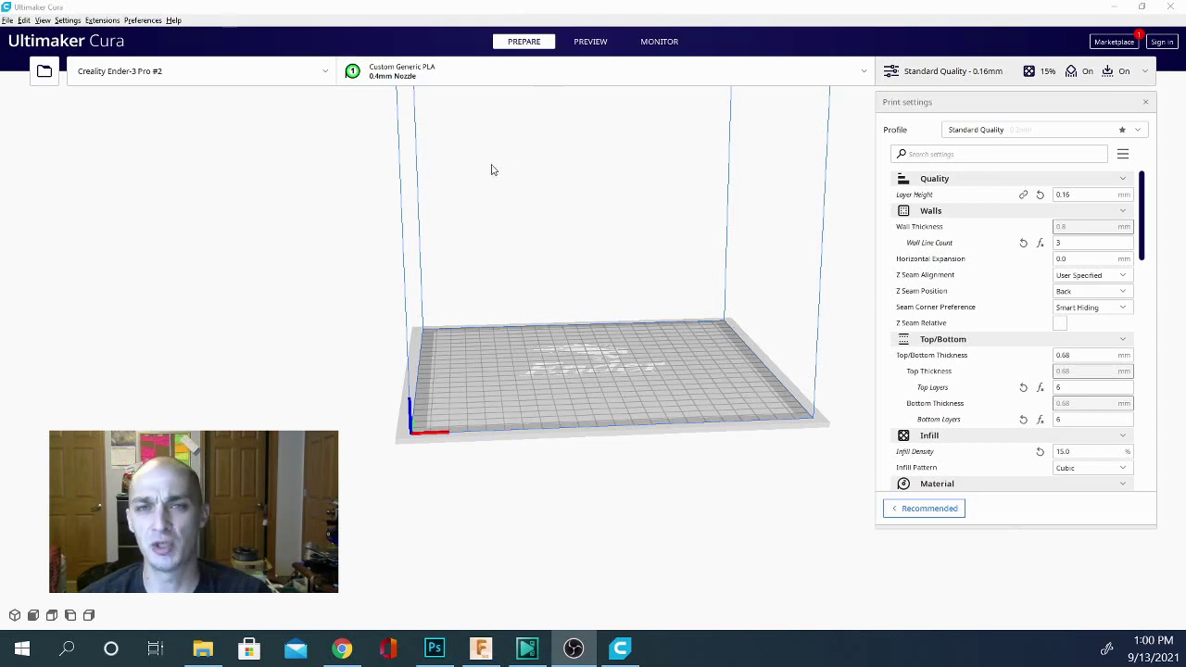
pyautogui.click(141, 22)
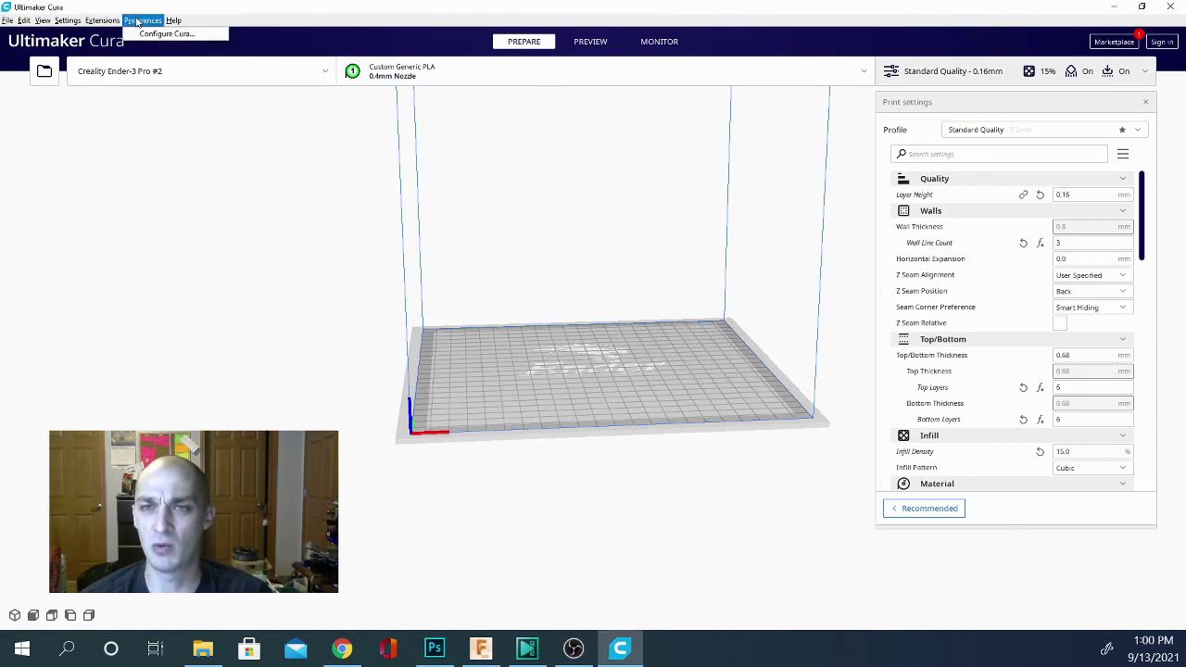
pyautogui.click(99, 22)
pyautogui.moveTo(67, 21)
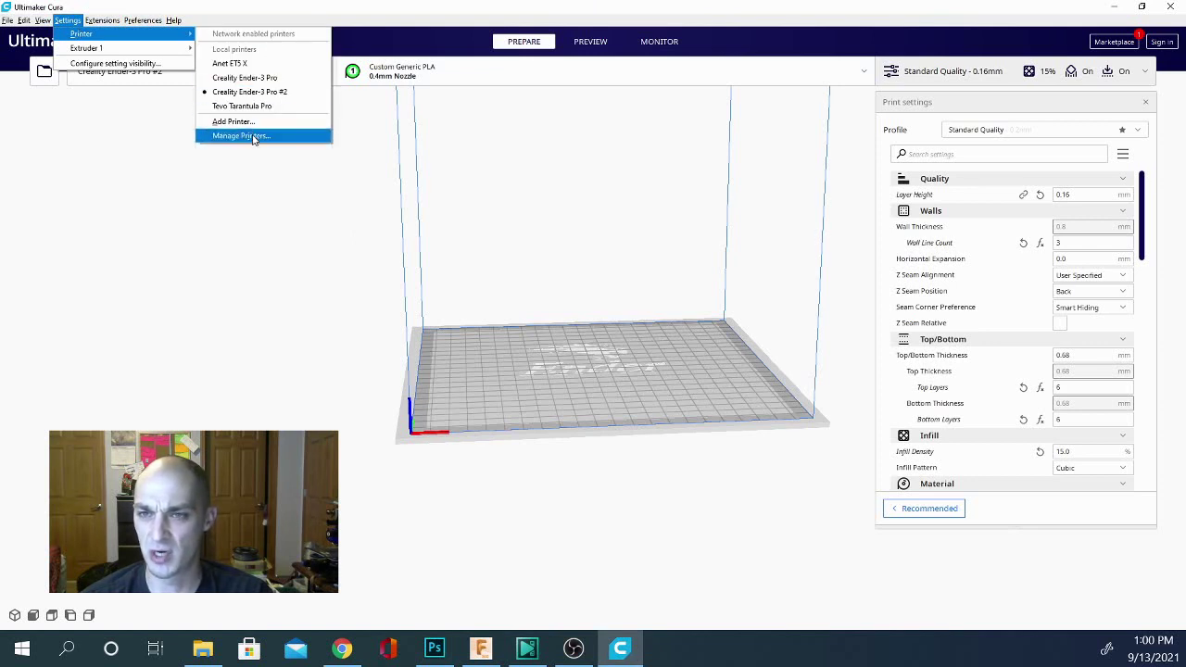
pyautogui.click(242, 136)
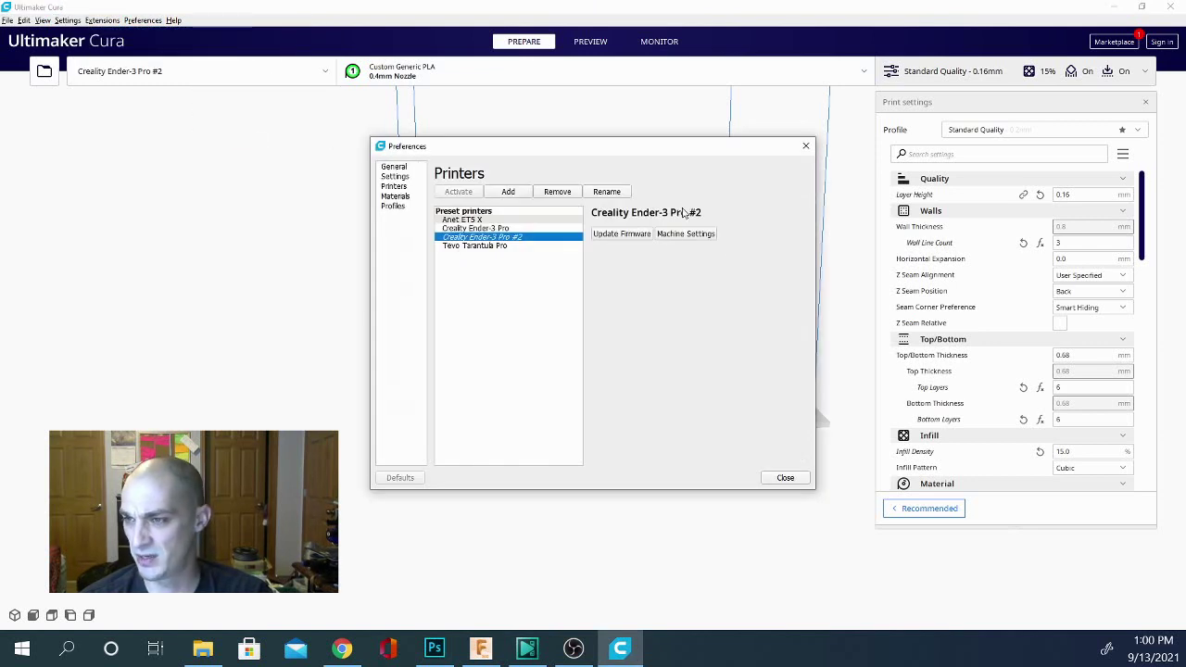
pyautogui.click(502, 192)
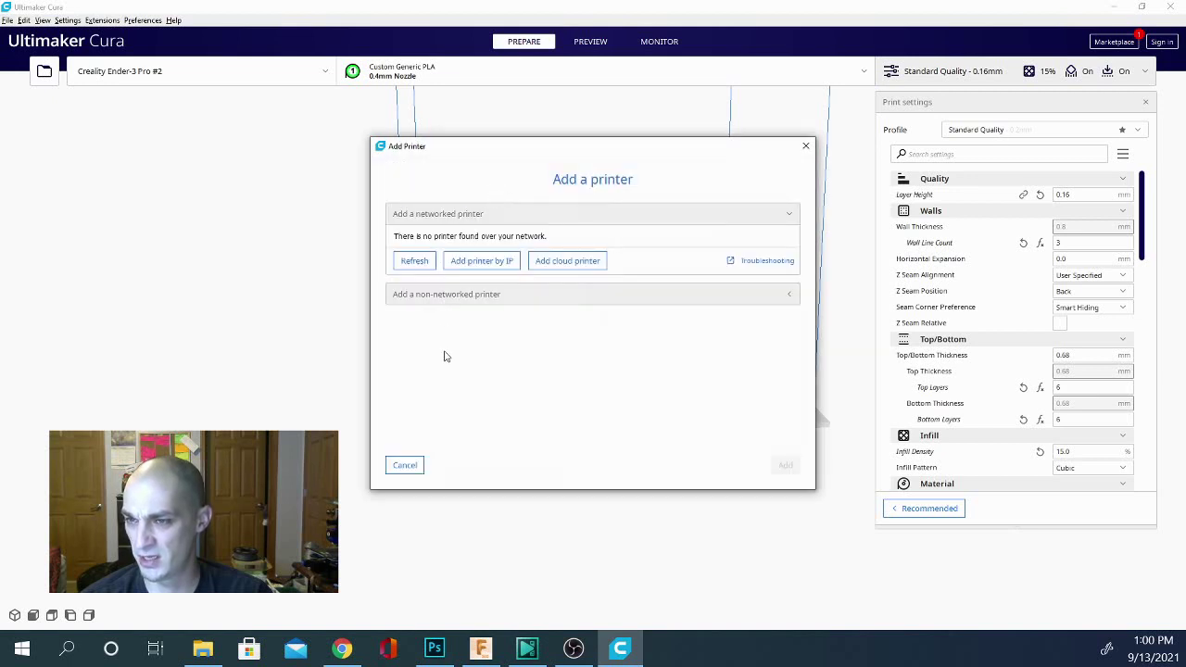
pyautogui.moveTo(599, 150); pyautogui.dragTo(598, 110)
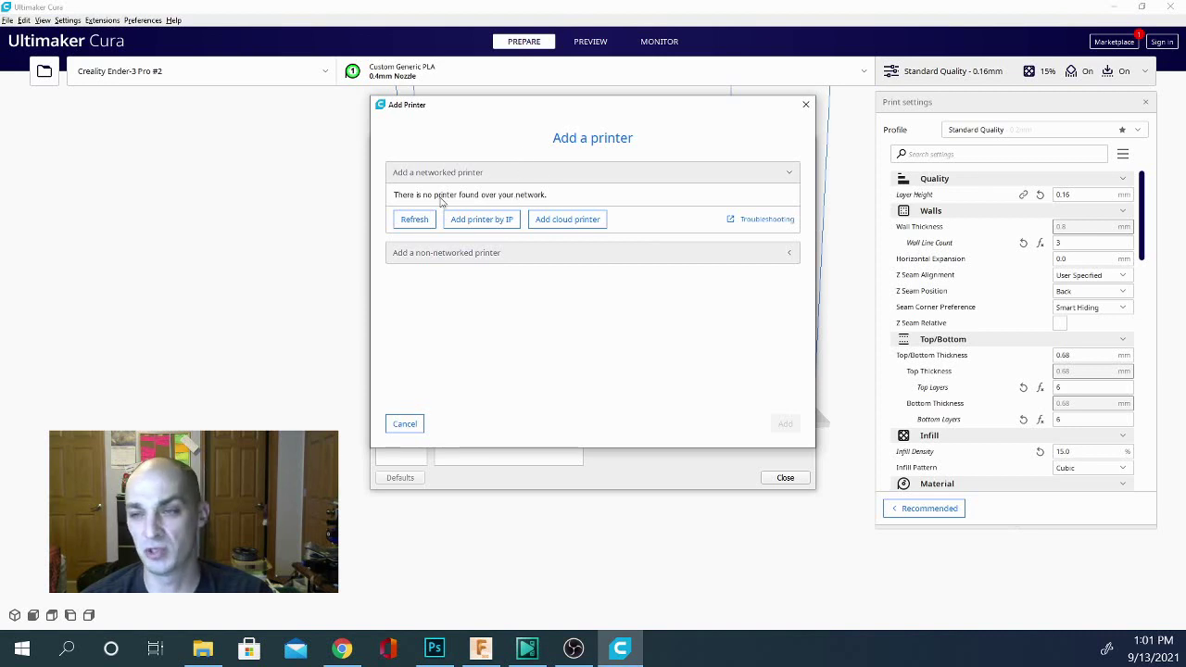
pyautogui.click(484, 253)
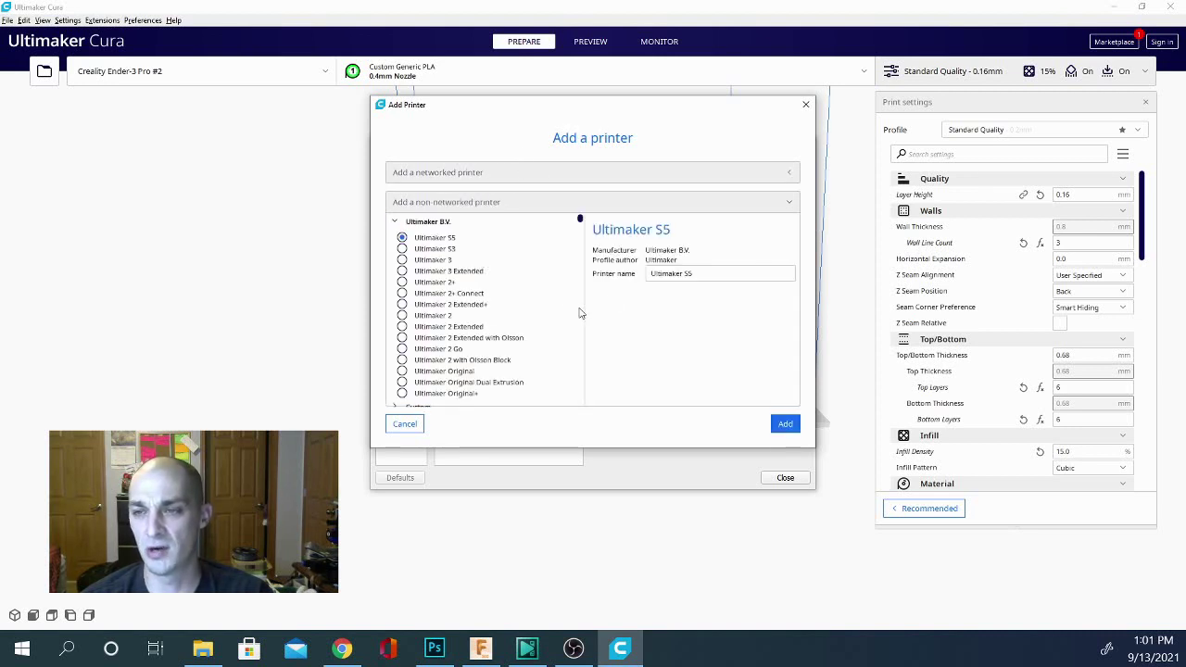
# Step: Add the Creality Ender-3 Pro from the Creality3D manufacturer group, keeping its default printer name
pyautogui.scroll(-2, 474, 287)
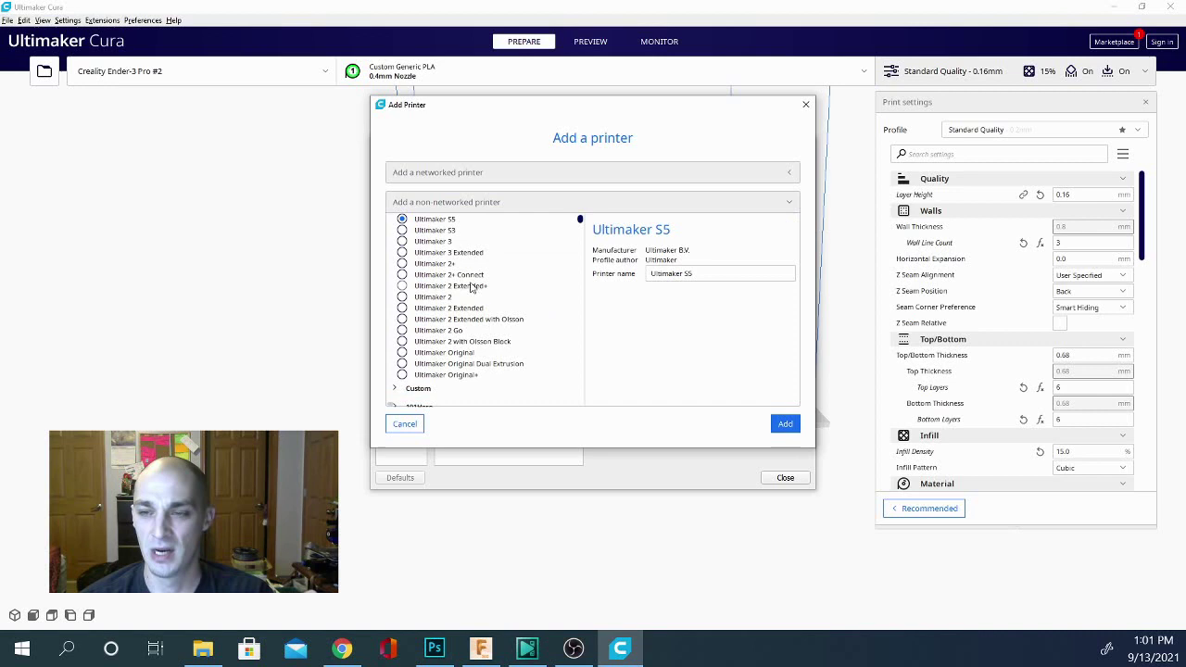
pyautogui.scroll(-4, 441, 335)
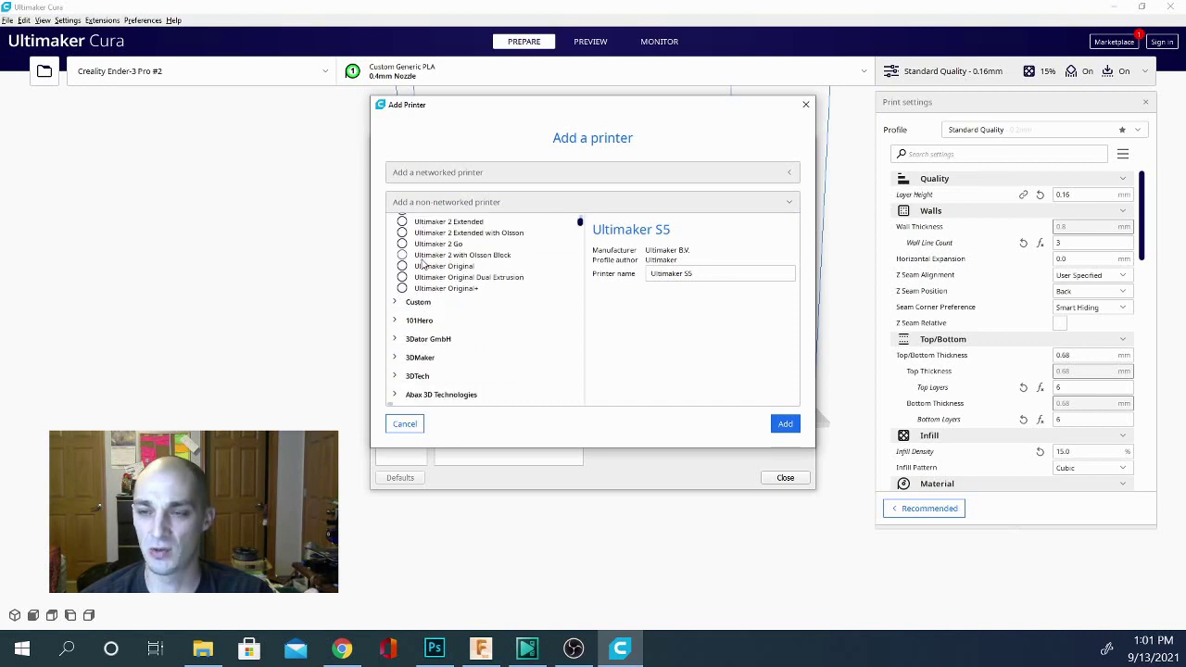
pyautogui.scroll(-3, 431, 273)
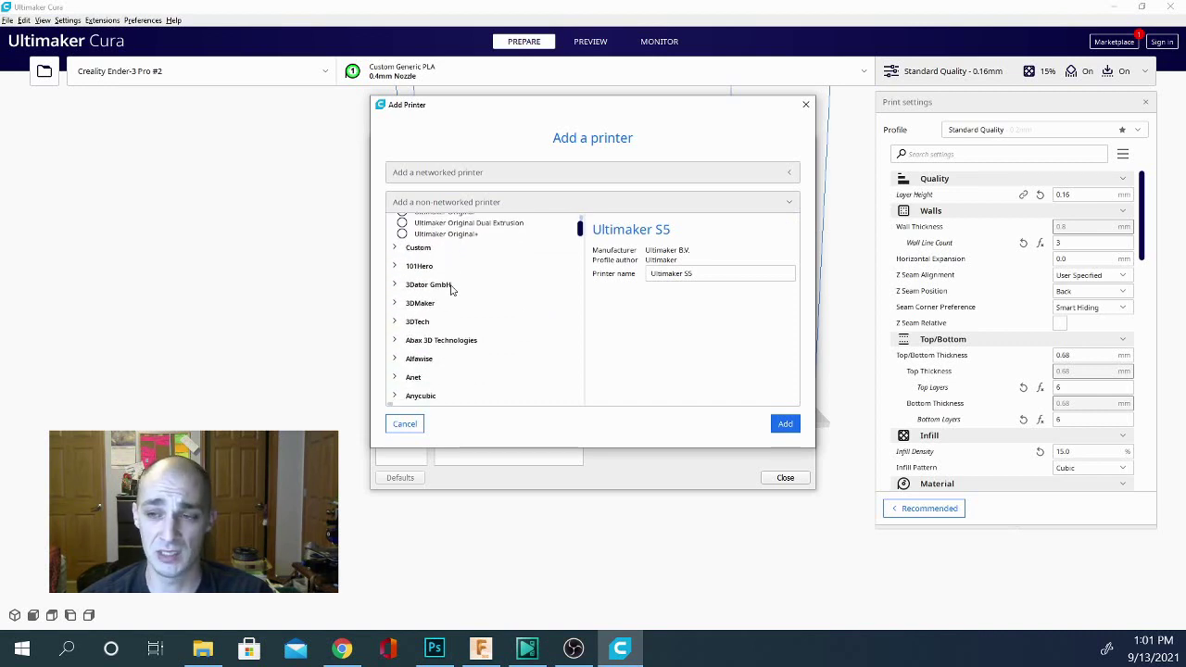
pyautogui.scroll(-5, 451, 290)
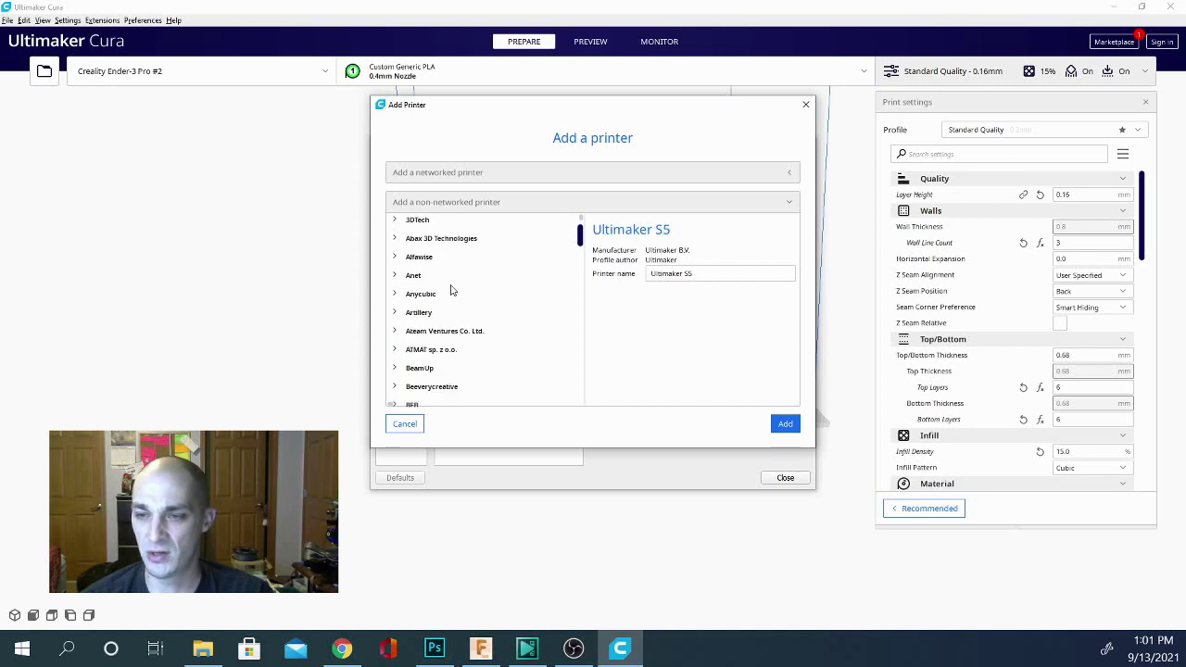
pyautogui.scroll(-11, 451, 290)
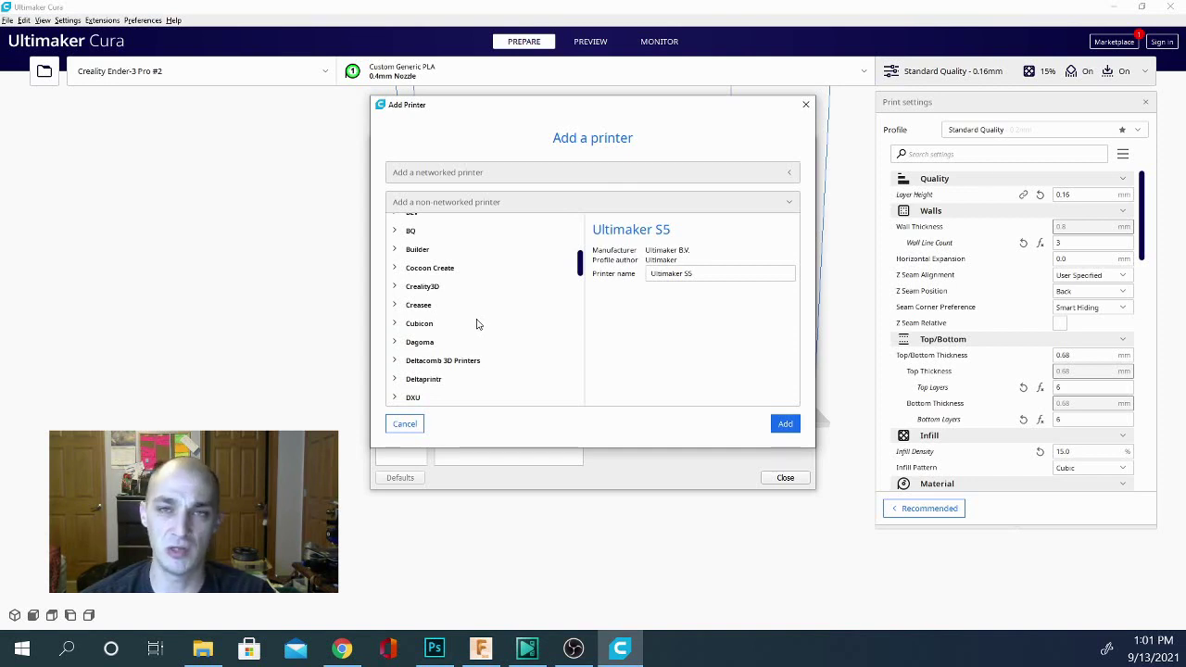
pyautogui.click(395, 287)
pyautogui.scroll(-1, 524, 349)
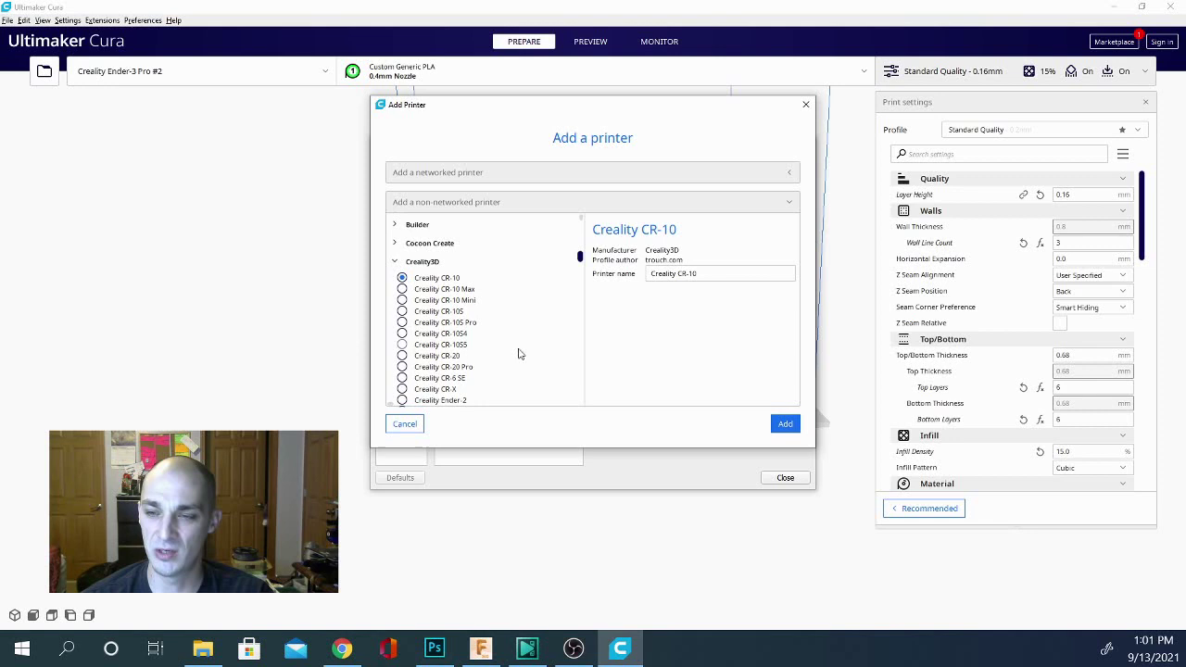
pyautogui.scroll(-2, 521, 352)
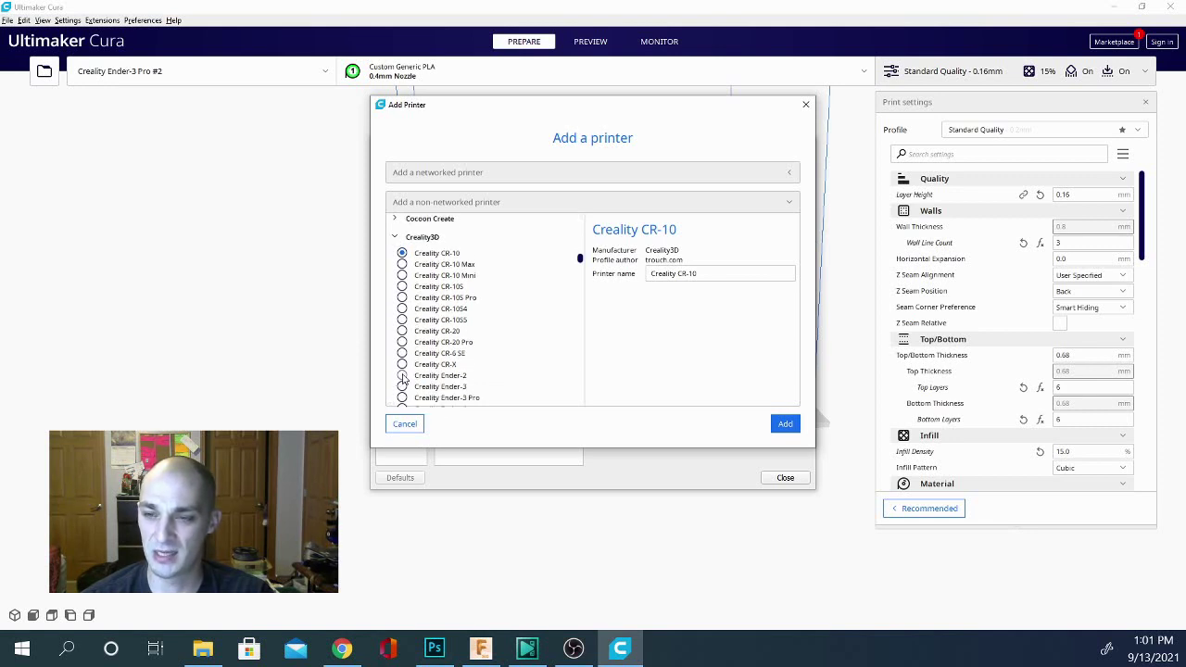
pyautogui.scroll(-1, 401, 380)
pyautogui.click(403, 391)
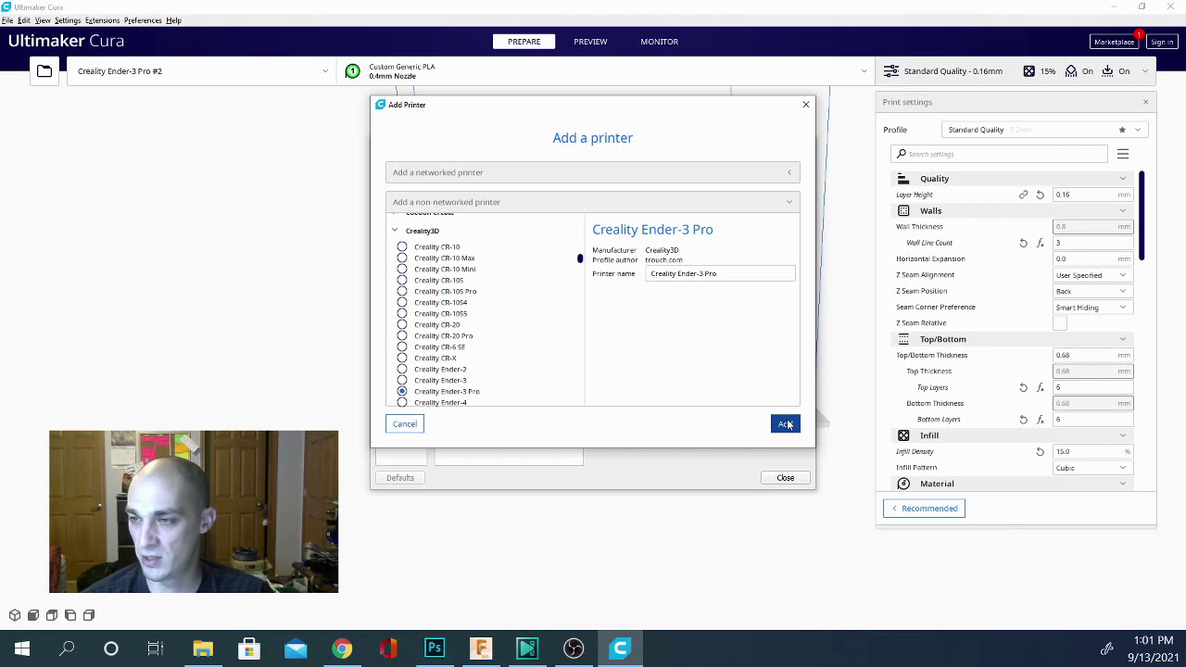
pyautogui.click(783, 423)
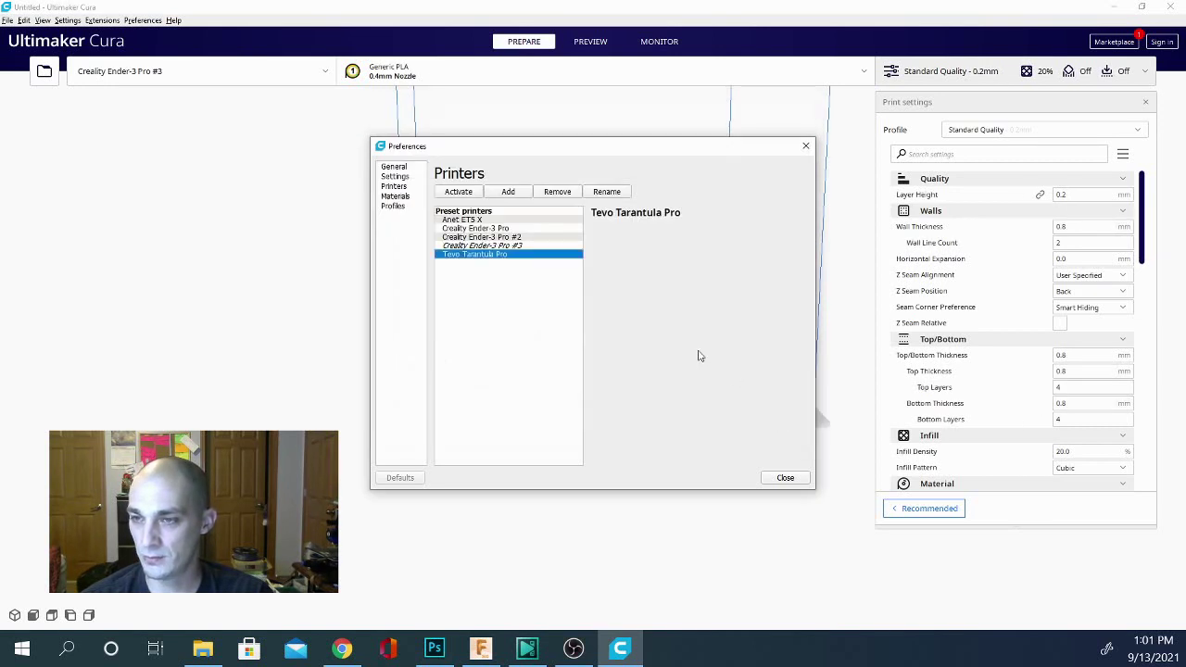
# Step: Open the machine settings of the newly added Ender-3 Pro and examine its bed width, depth, origin option and start G-code
pyautogui.click(489, 246)
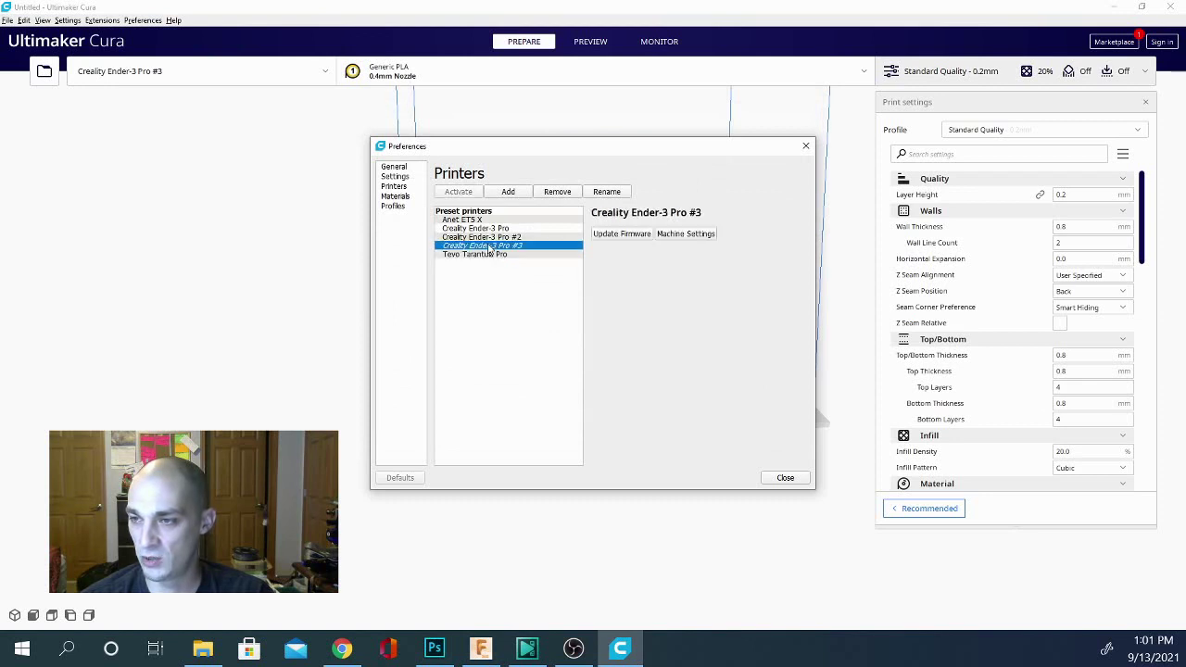
pyautogui.click(689, 234)
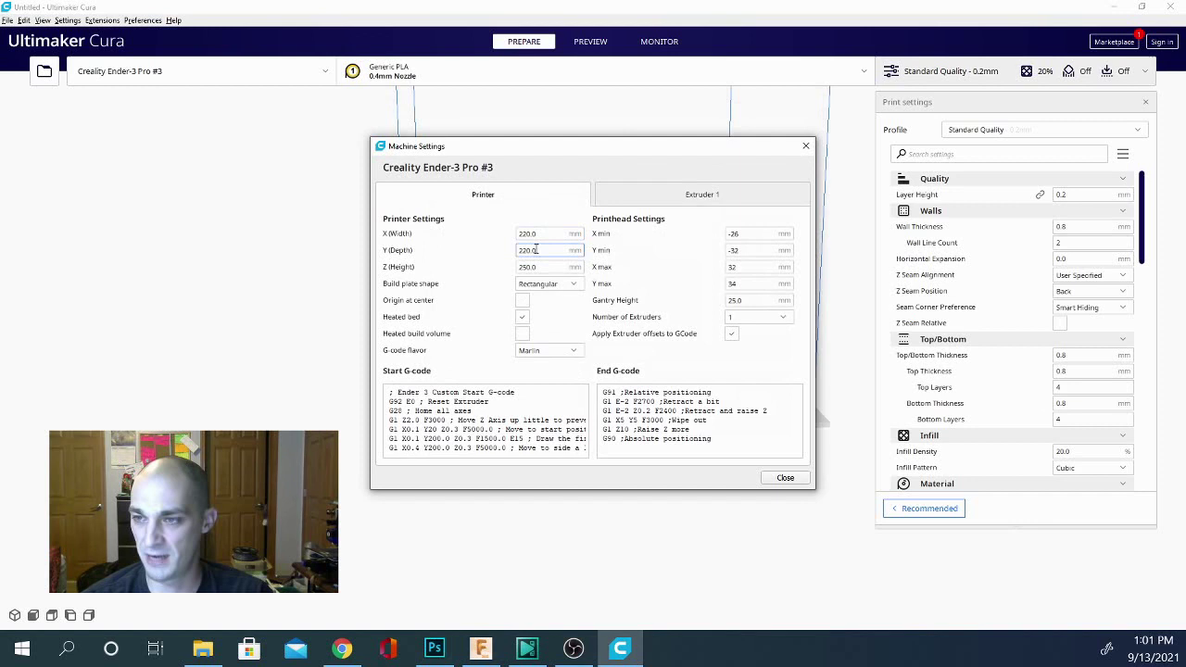
pyautogui.click(545, 250)
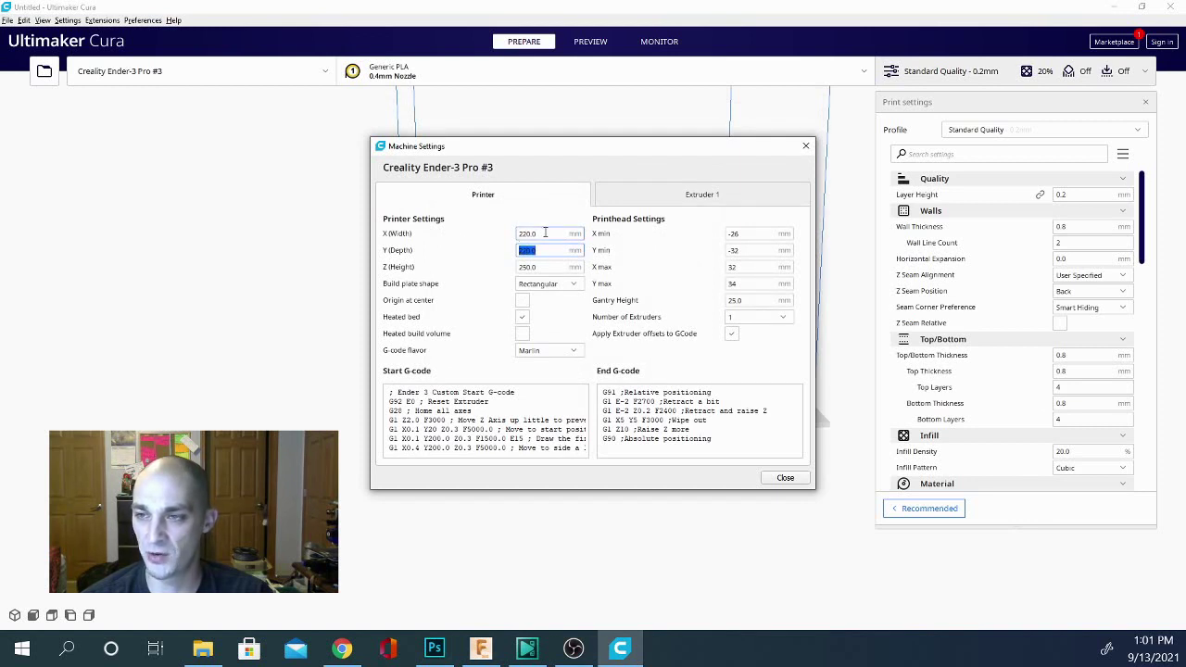
pyautogui.hotkey('shift', 'Tab')
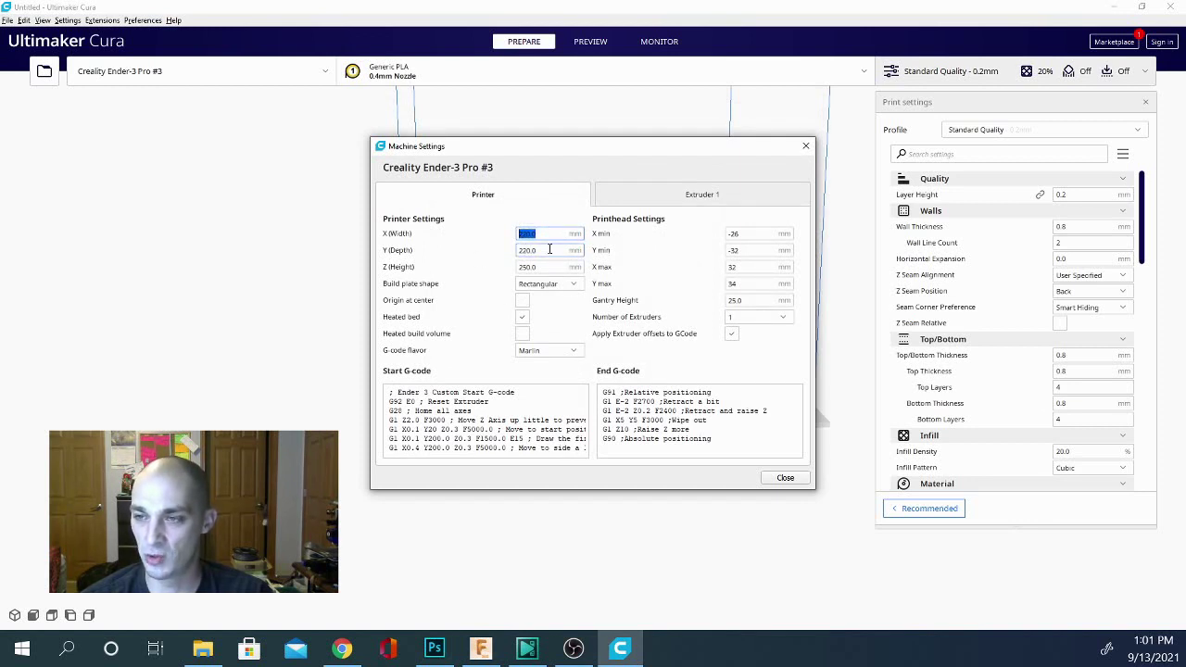
pyautogui.press('Tab')
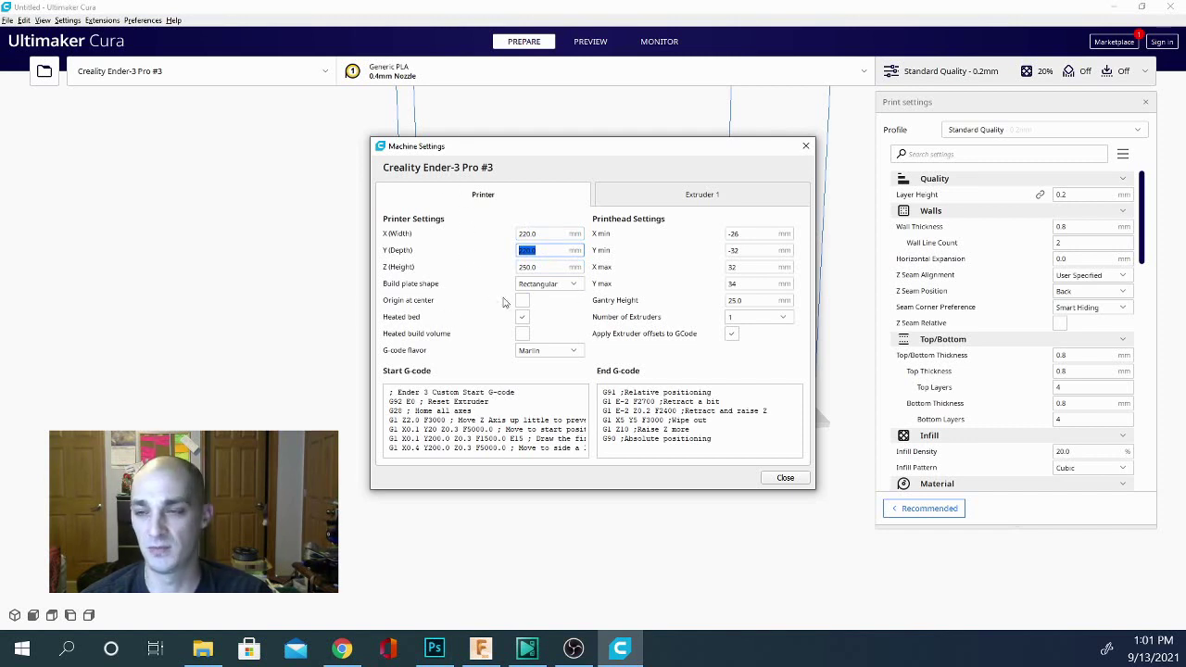
pyautogui.click(549, 232)
pyautogui.moveTo(549, 233); pyautogui.dragTo(488, 229)
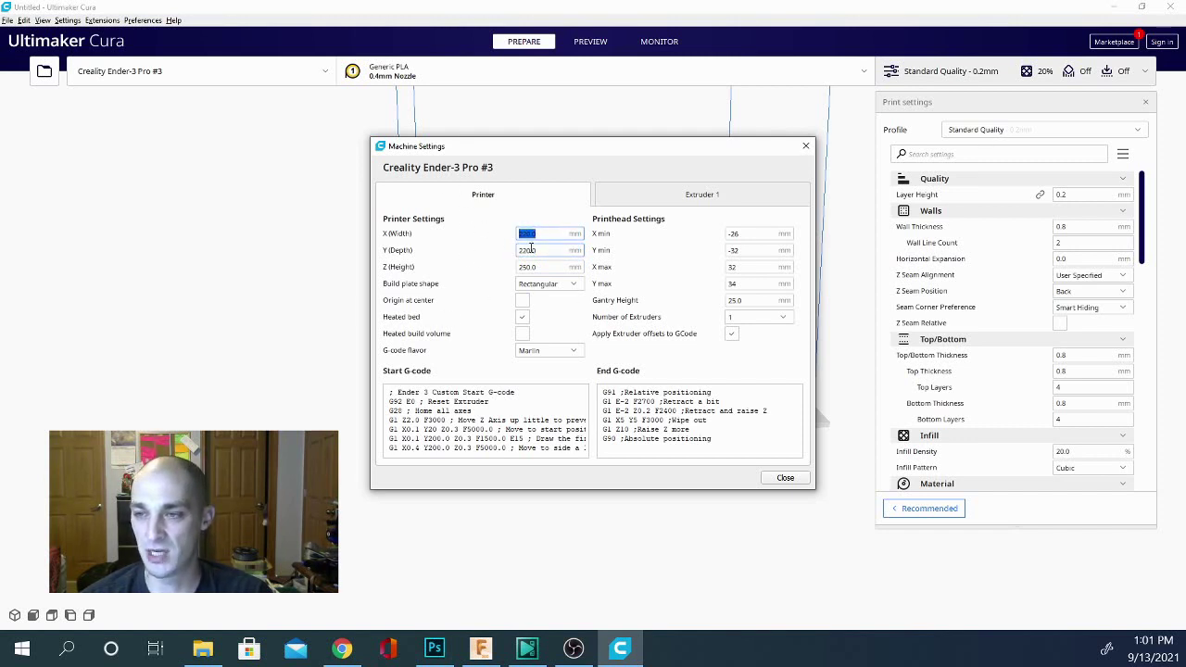
pyautogui.doubleClick(547, 248)
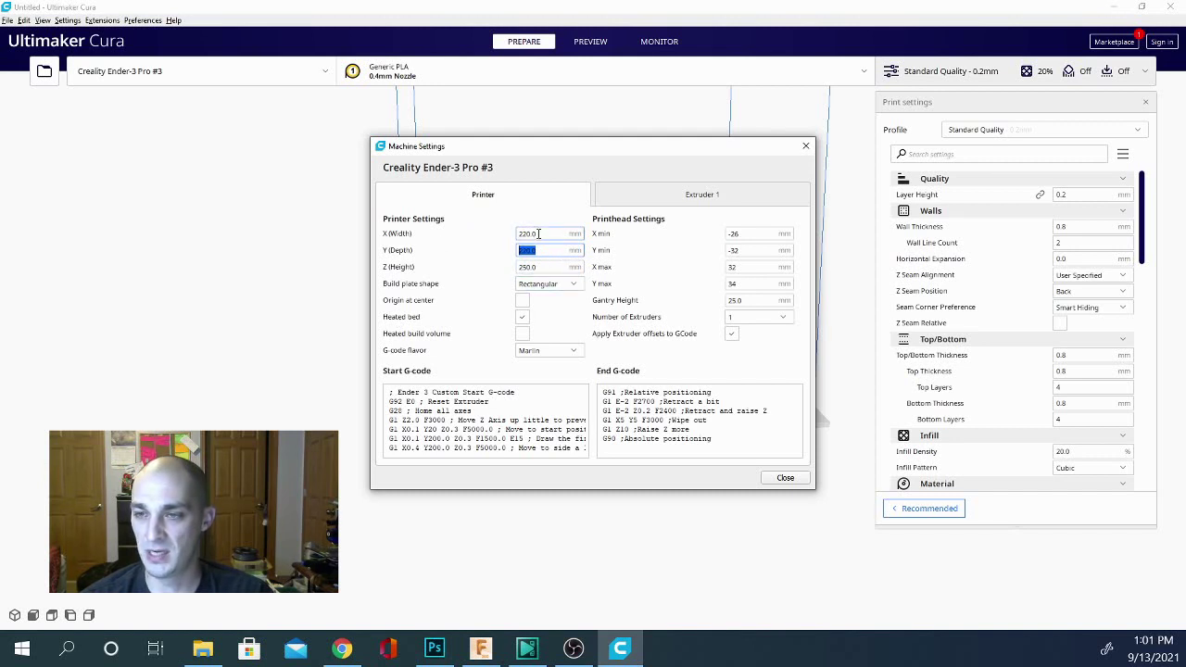
pyautogui.moveTo(549, 233); pyautogui.dragTo(480, 239)
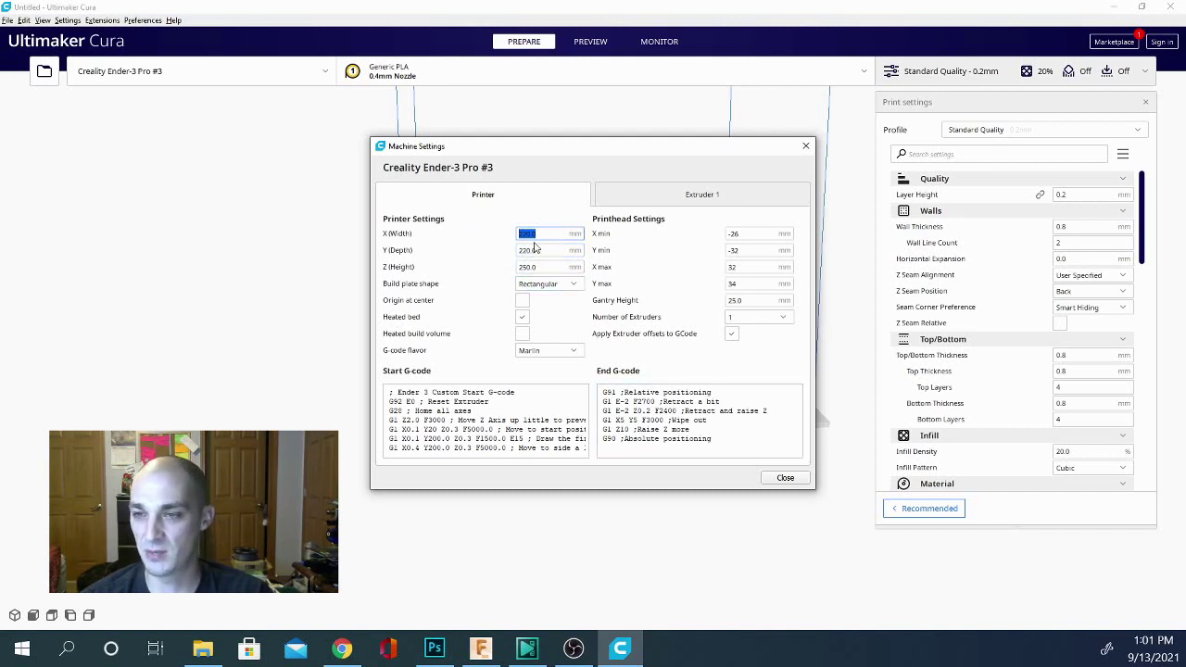
pyautogui.moveTo(558, 249); pyautogui.dragTo(445, 236)
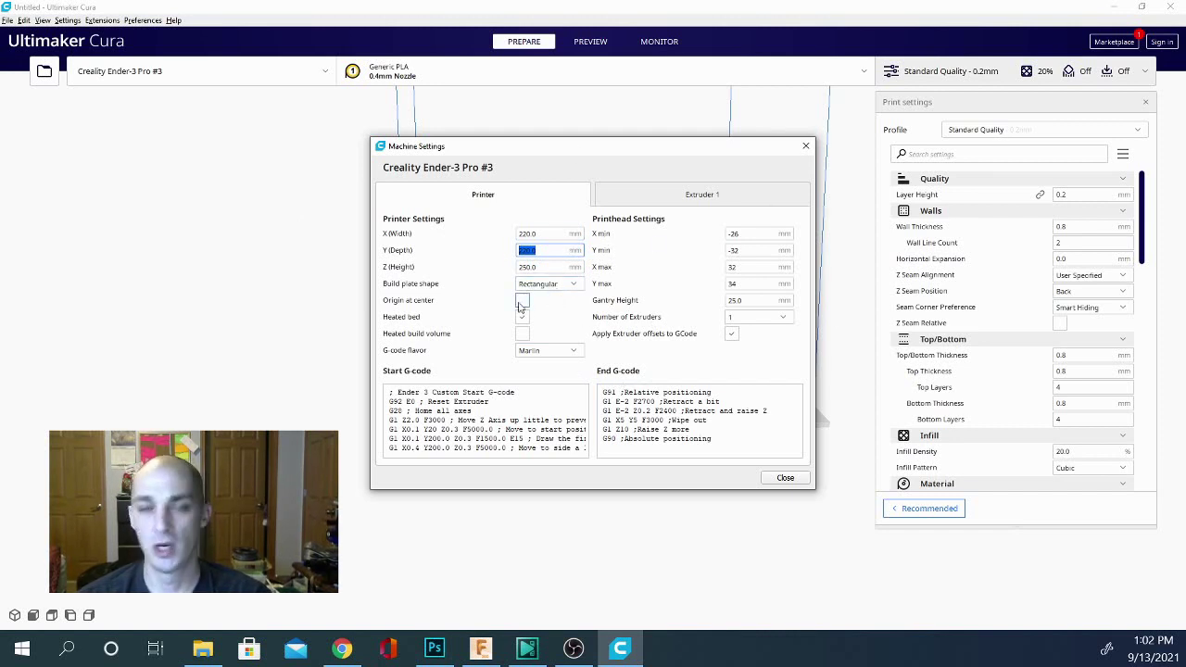
pyautogui.moveTo(521, 307)
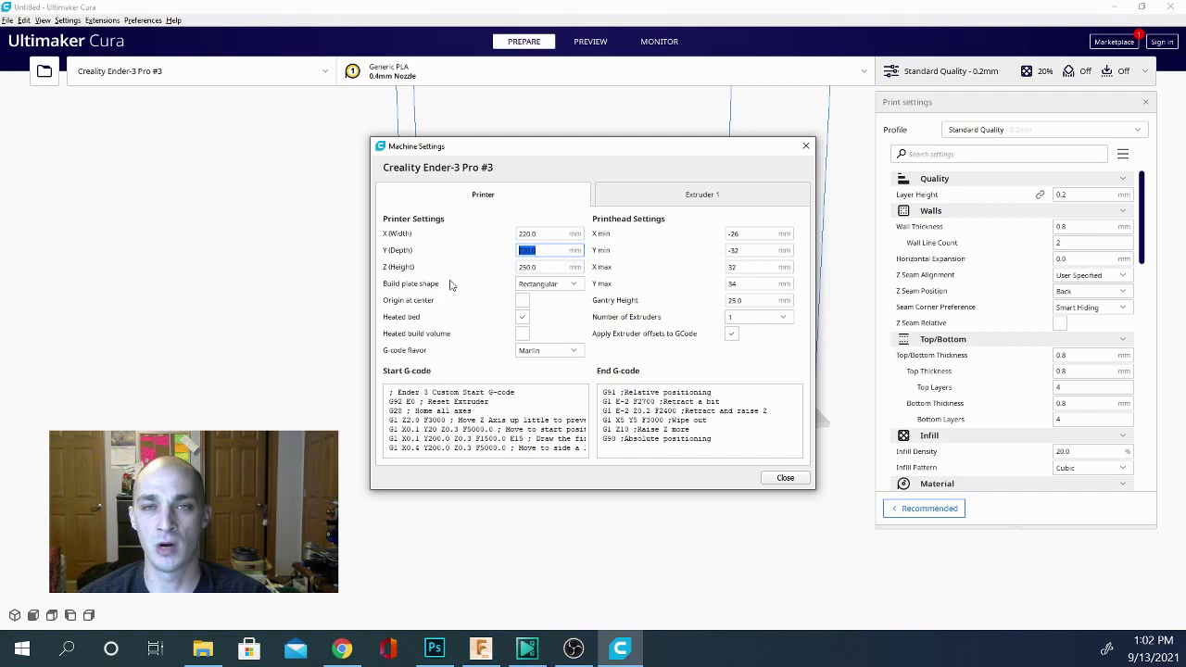
pyautogui.moveTo(470, 243)
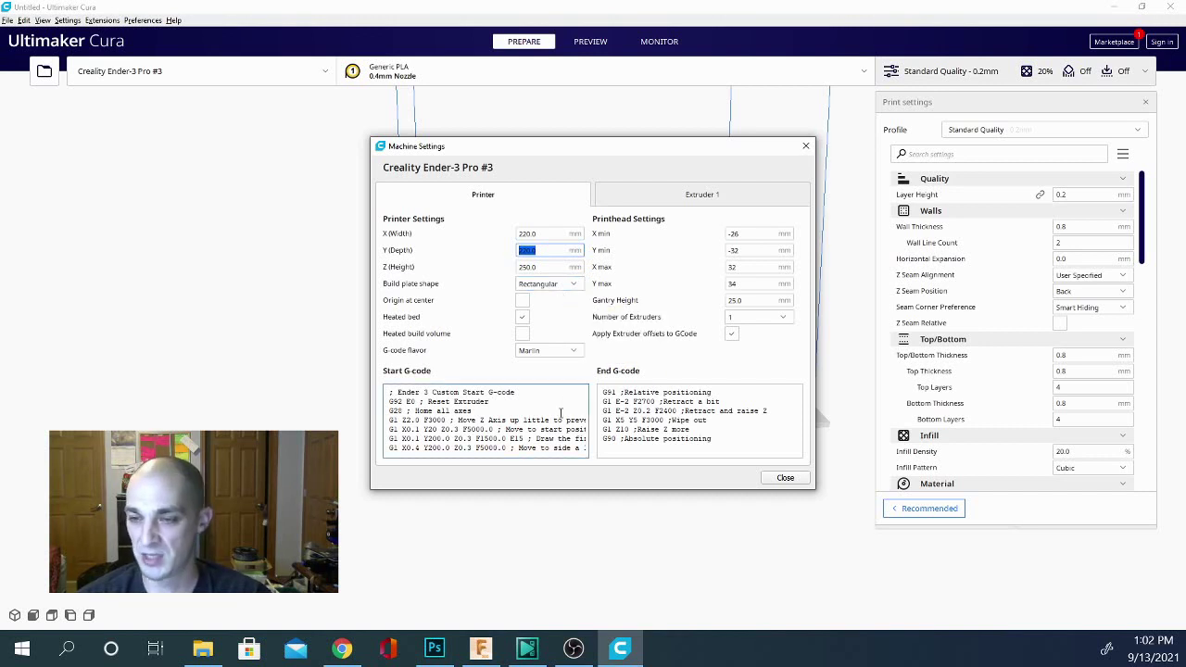
pyautogui.scroll(-2, 559, 414)
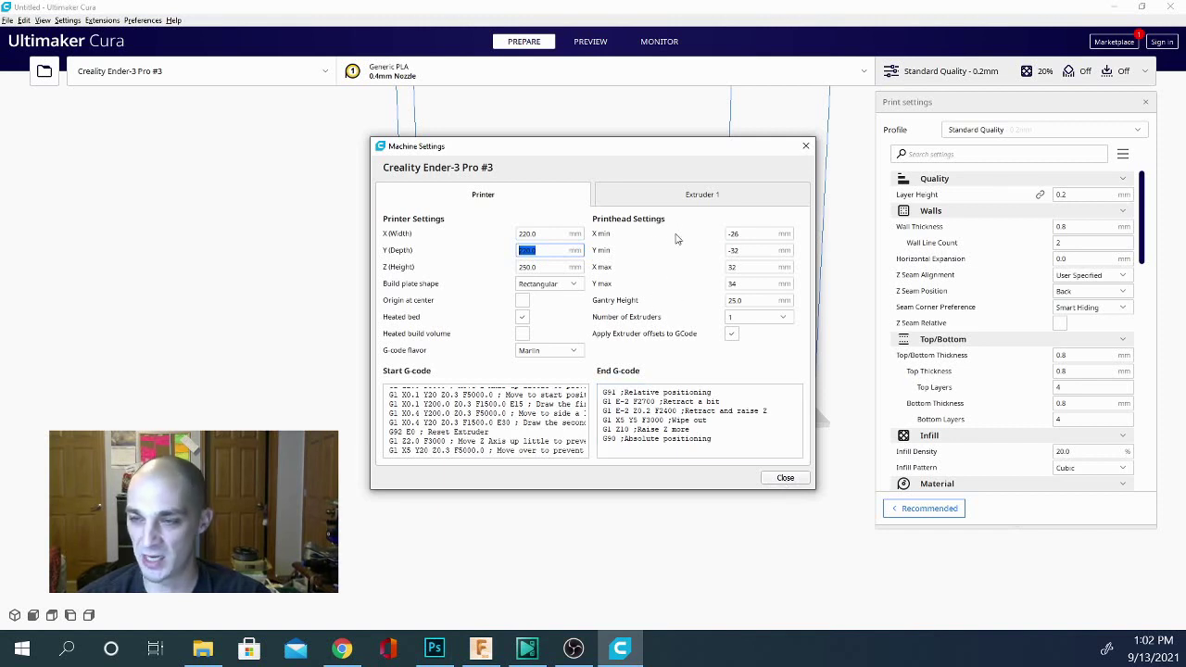
# Step: Check the compatible material diameter in the Extruder 1 settings, and close the machine settings and preferences
pyautogui.click(660, 200)
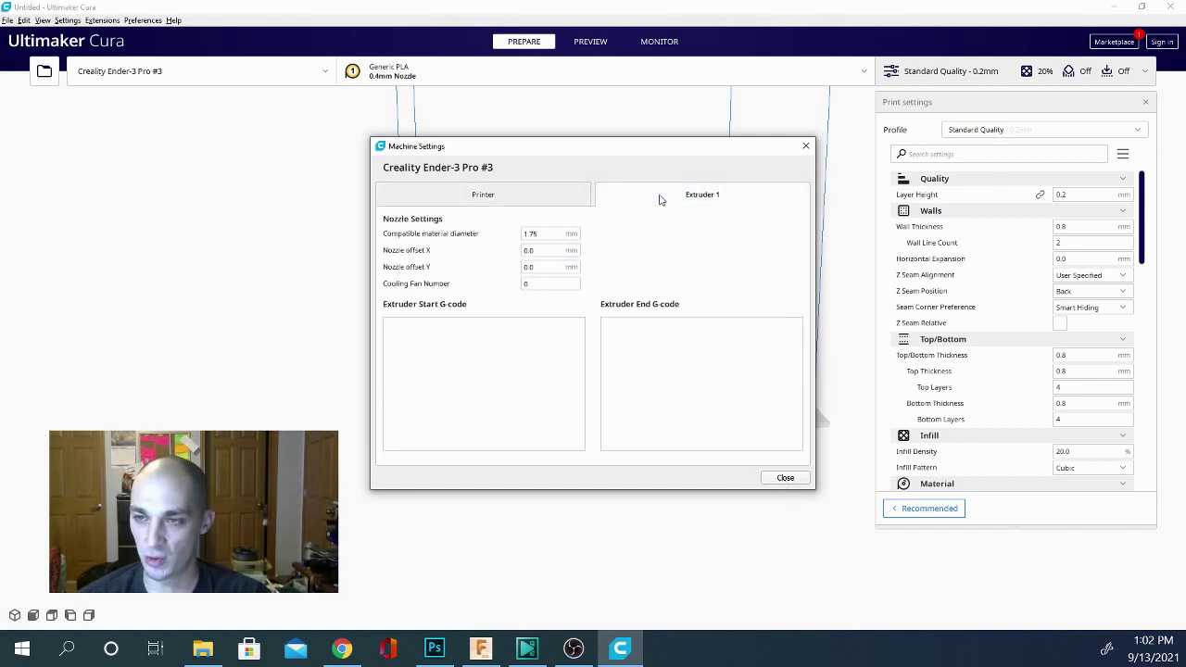
pyautogui.doubleClick(552, 233)
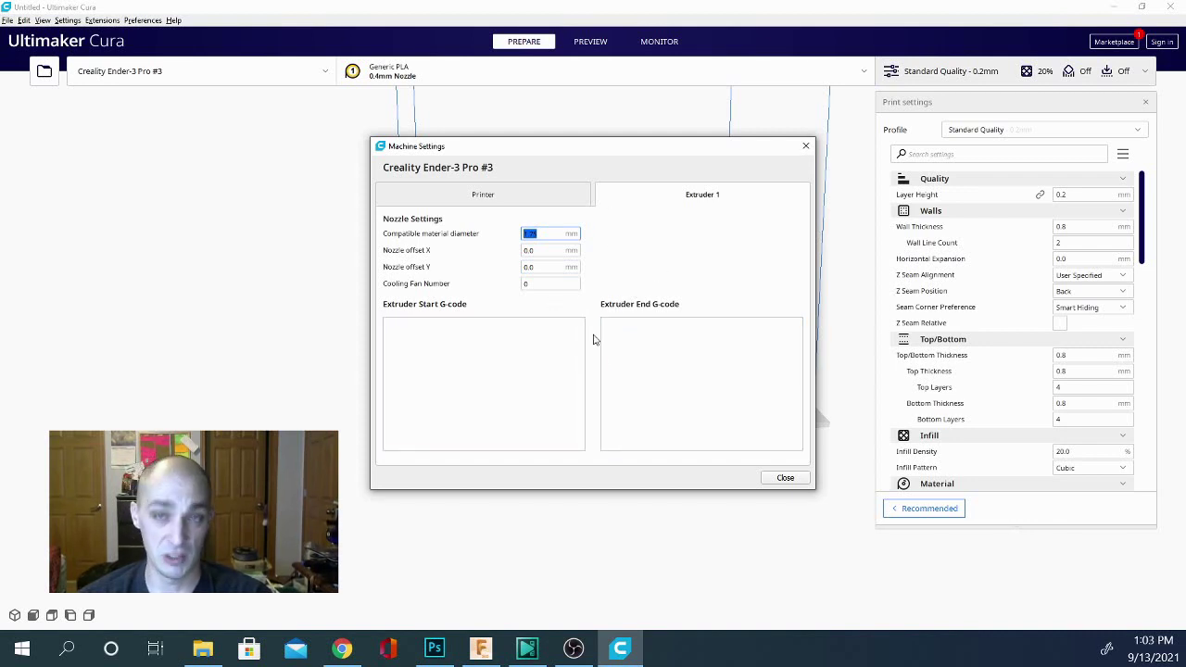
pyautogui.click(536, 231)
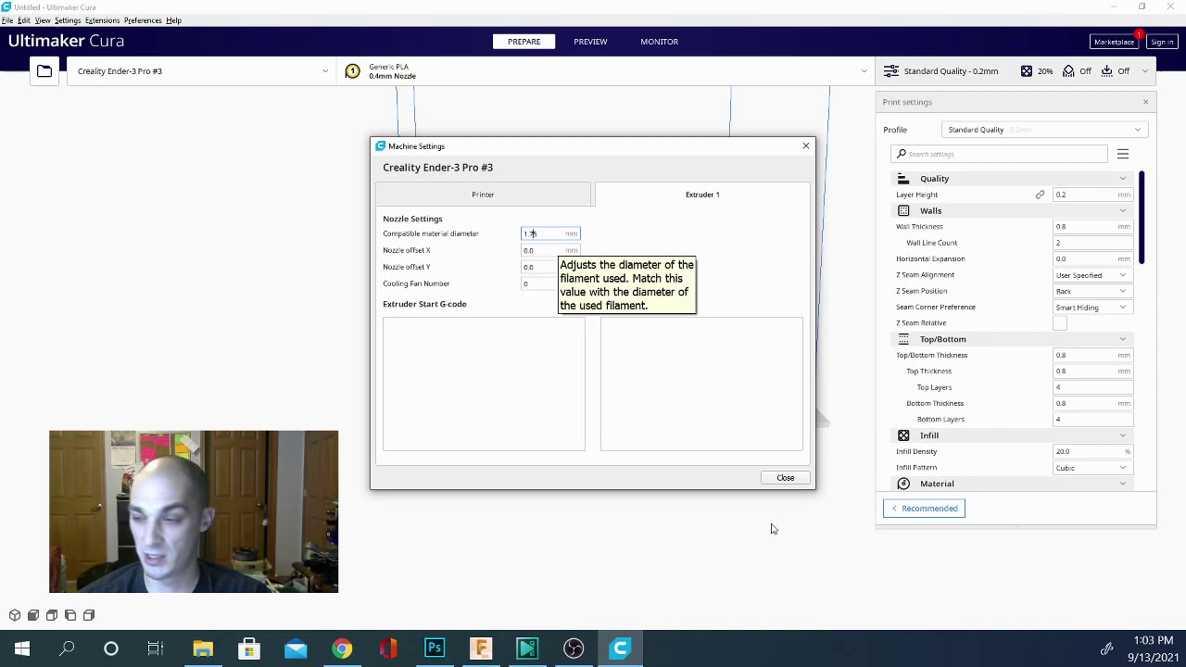
pyautogui.click(783, 479)
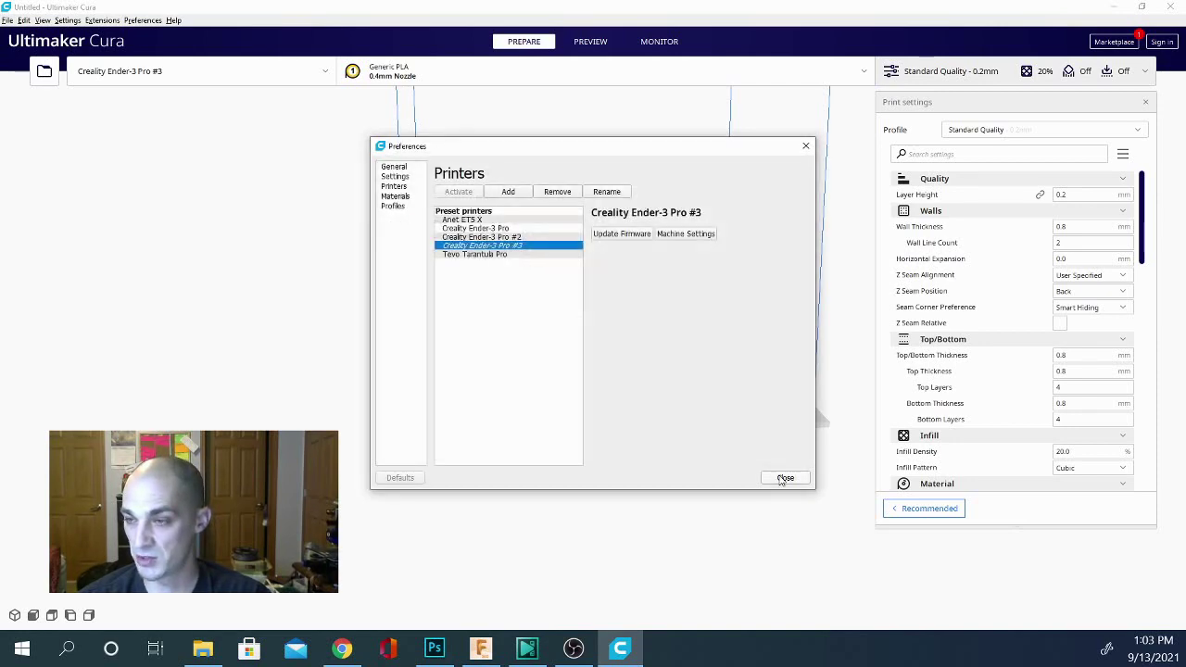
pyautogui.click(784, 477)
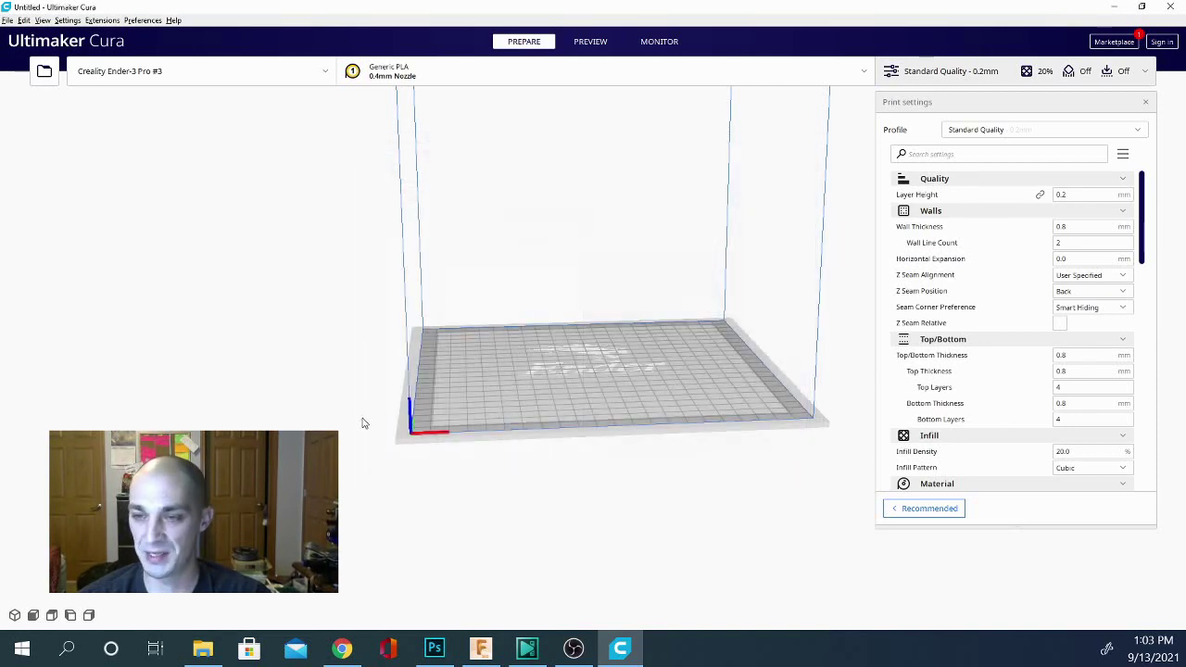
pyautogui.moveTo(363, 423); pyautogui.dragTo(435, 407, button='right')
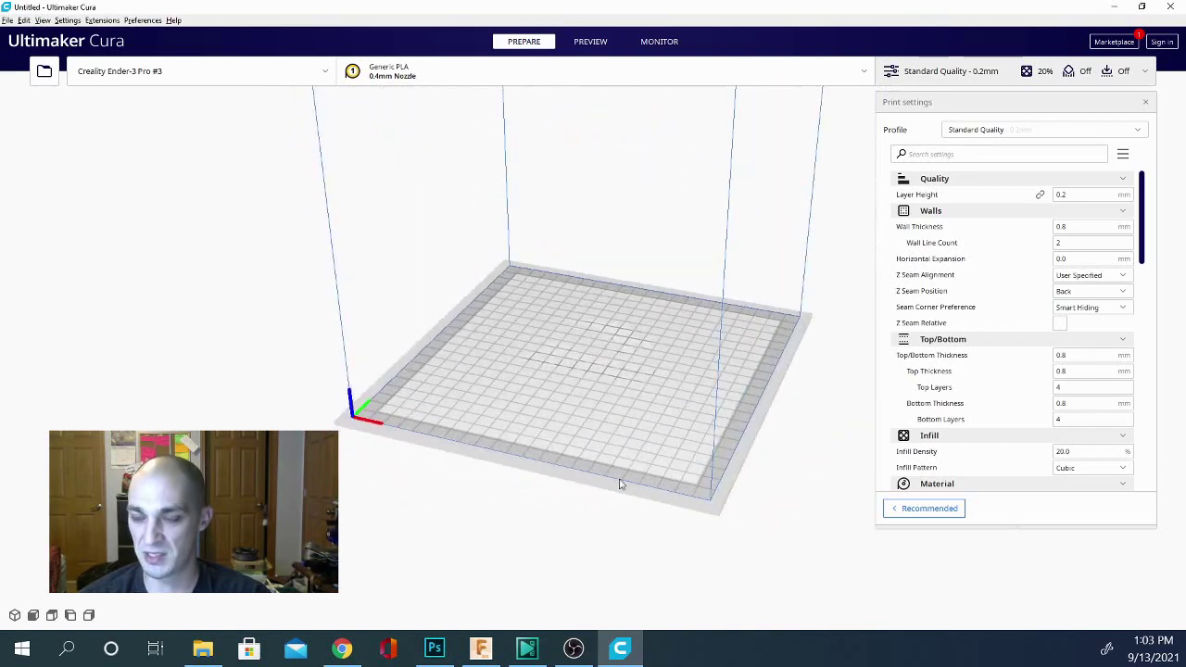
pyautogui.moveTo(630, 433); pyautogui.dragTo(572, 429, button='right')
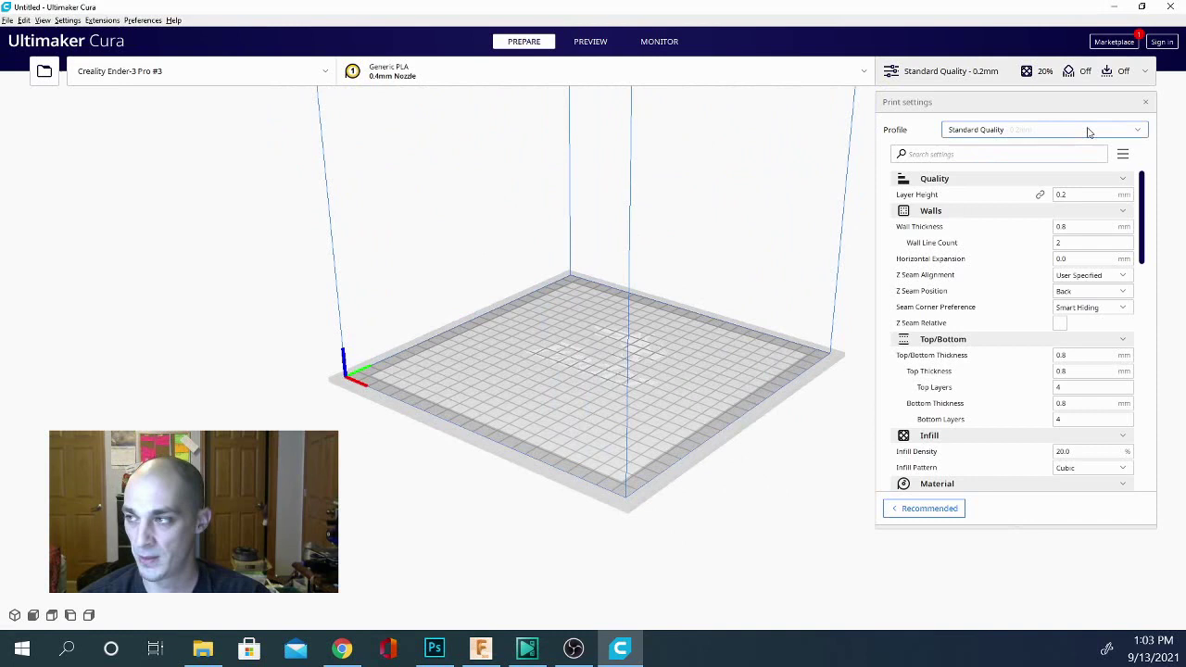
# Step: Close the print settings and examine the empty build plate from the preset camera views and several free angles
pyautogui.click(1146, 104)
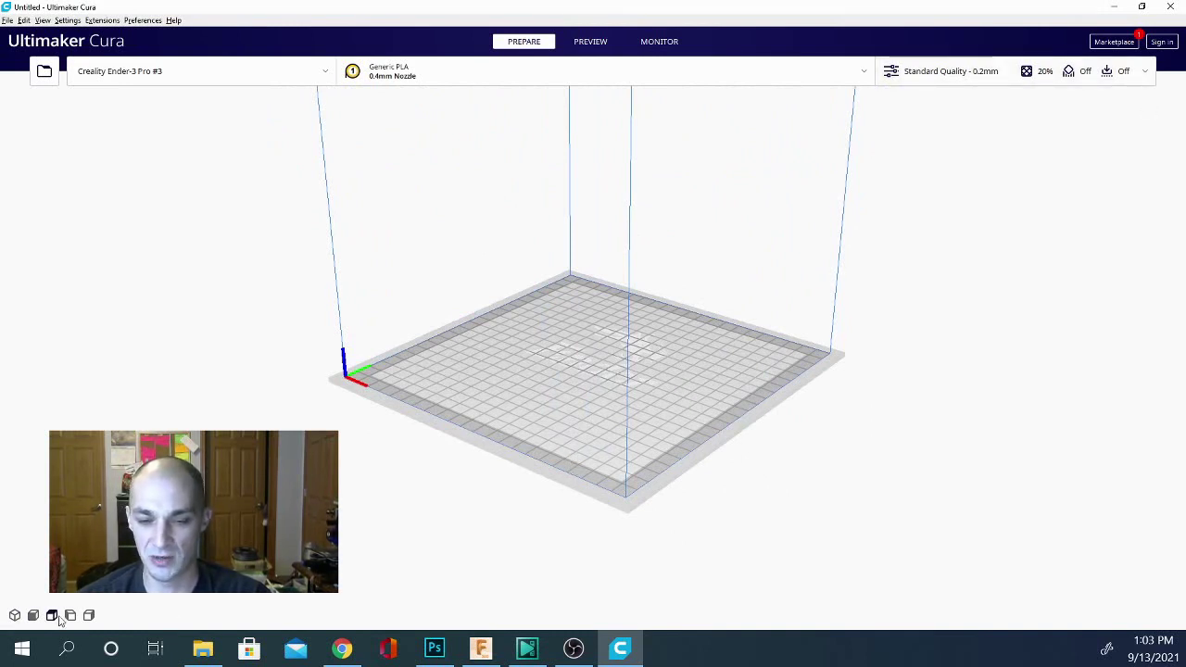
pyautogui.click(52, 616)
pyautogui.click(15, 616)
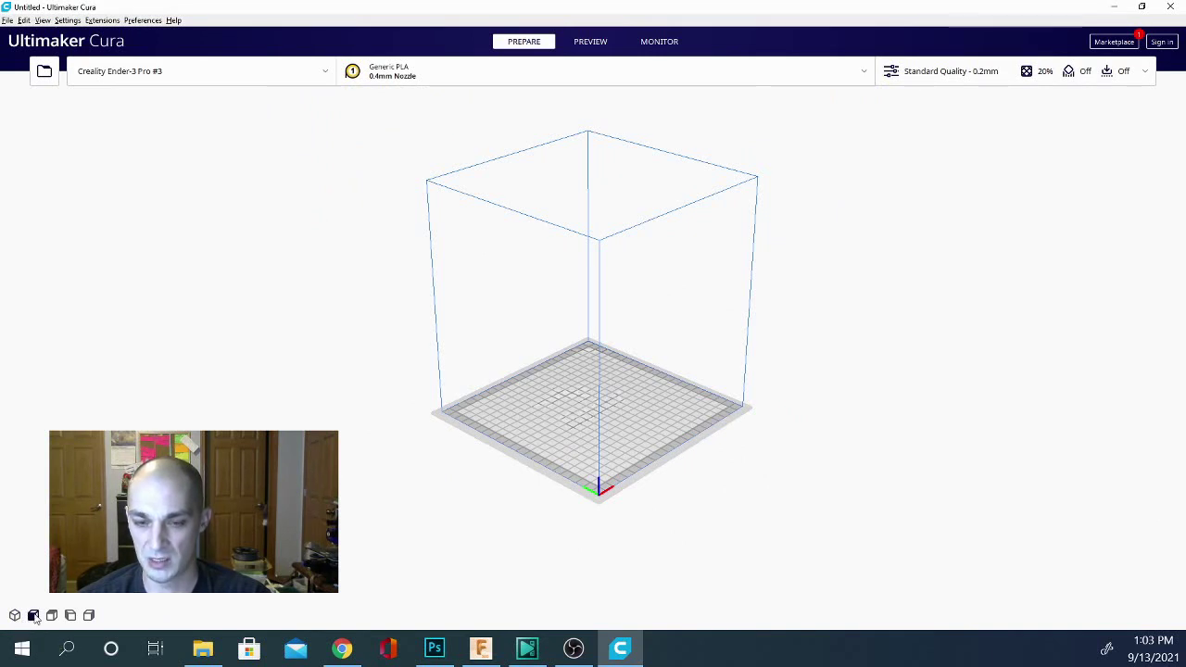
pyautogui.click(34, 616)
pyautogui.click(52, 616)
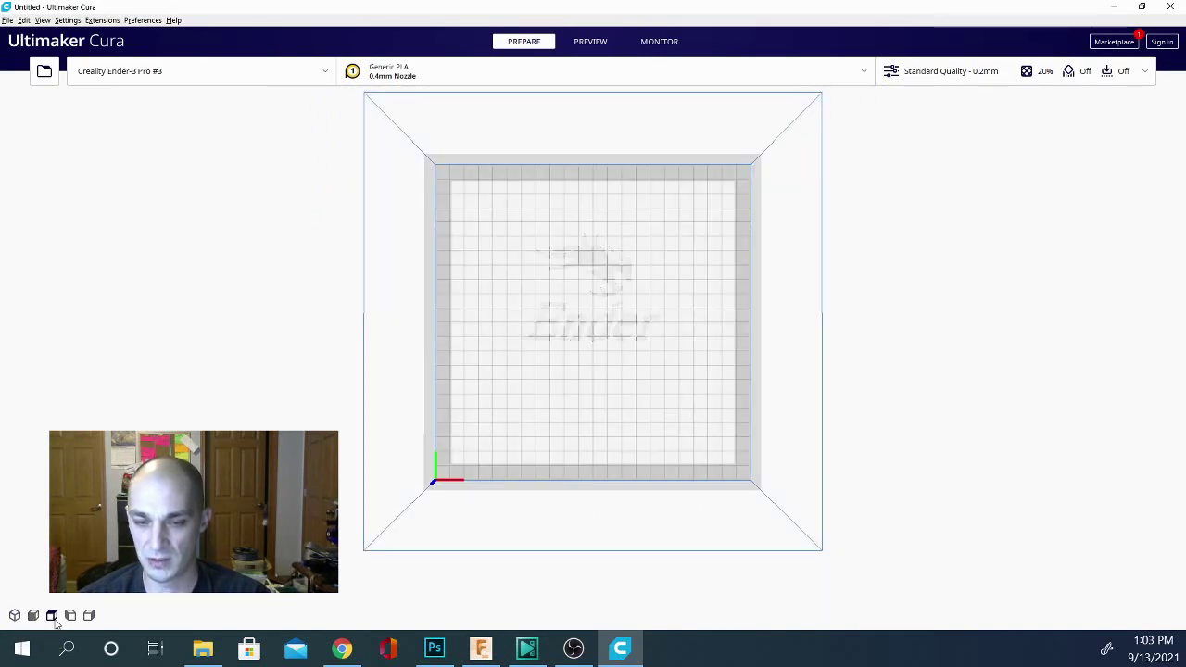
pyautogui.click(70, 617)
pyautogui.click(89, 616)
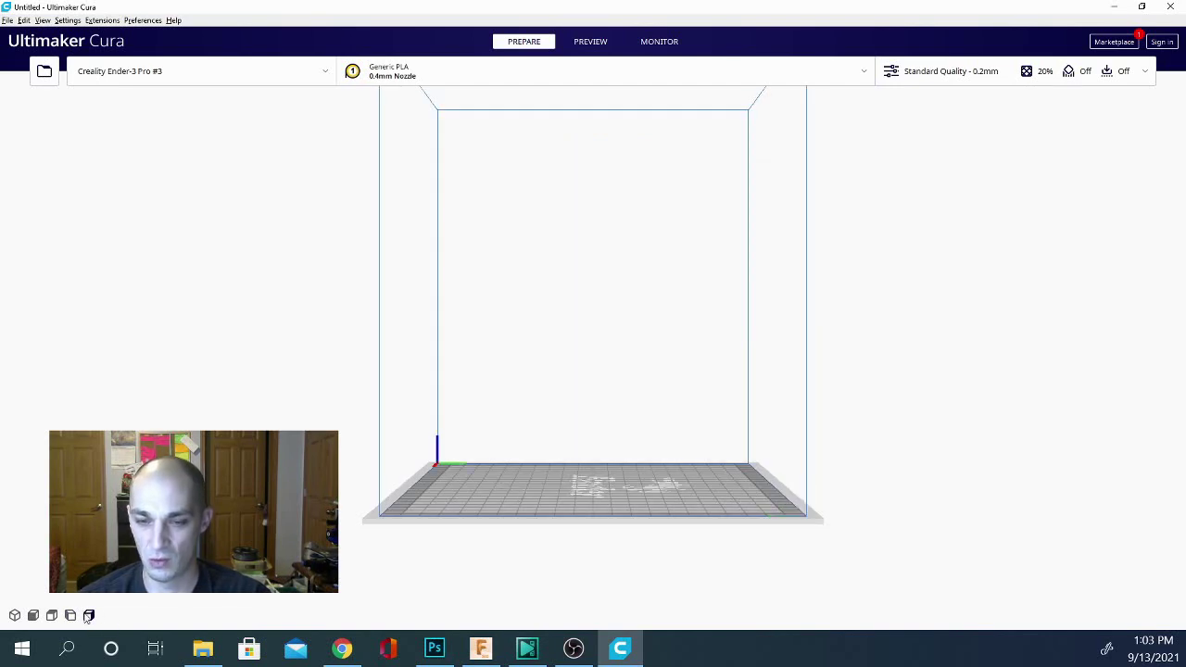
pyautogui.moveTo(538, 524); pyautogui.dragTo(477, 423, button='right')
pyautogui.moveTo(803, 422); pyautogui.dragTo(620, 439, button='right')
pyautogui.moveTo(509, 455); pyautogui.dragTo(581, 401, button='right')
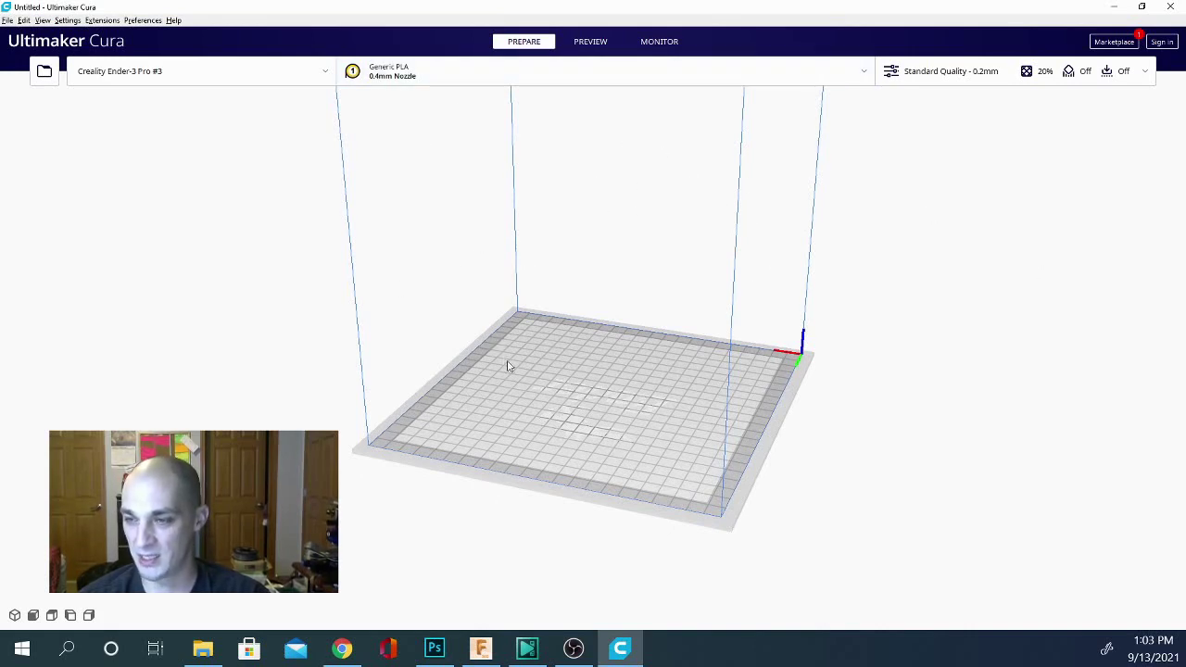
pyautogui.moveTo(508, 366); pyautogui.dragTo(648, 449, button='right')
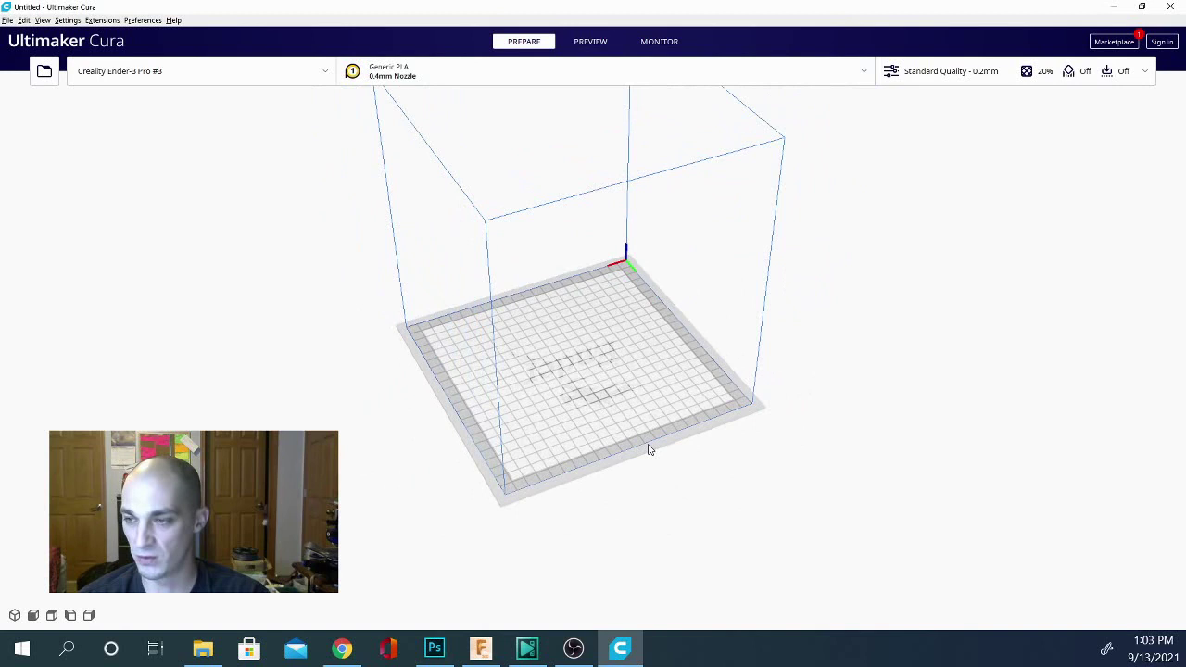
pyautogui.scroll(5, 649, 450)
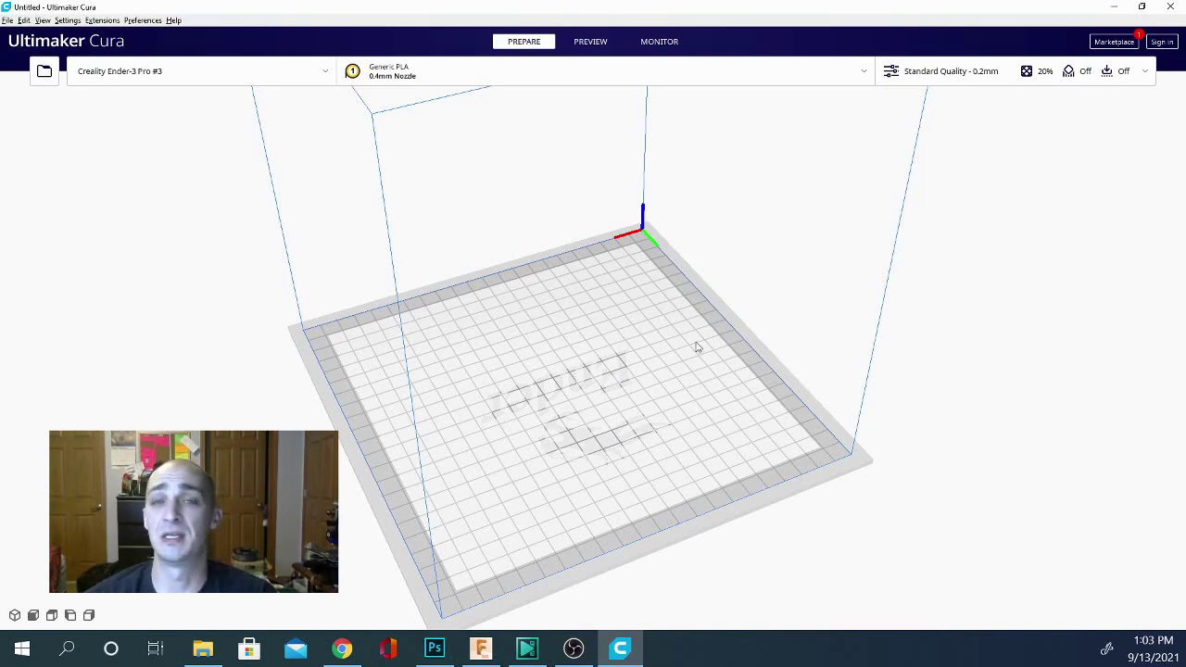
# Step: Reopen the print settings, switch to the recommended settings and enable build plate adhesion
pyautogui.click(911, 83)
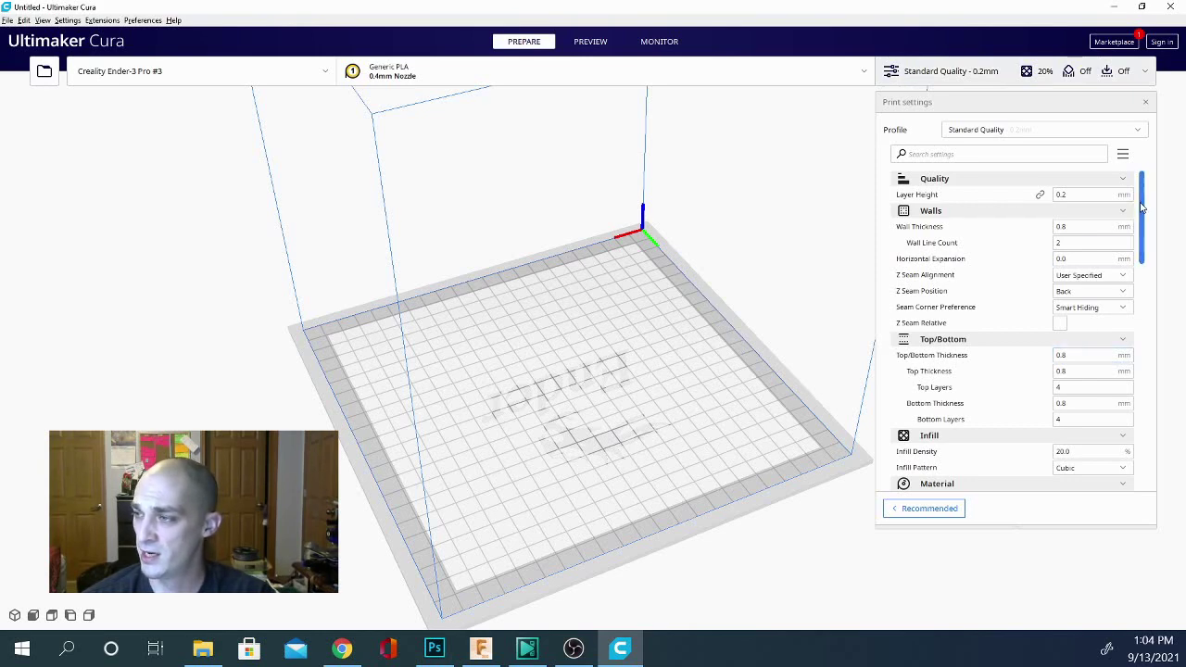
pyautogui.scroll(-2, 1144, 234)
pyautogui.scroll(-9, 1143, 234)
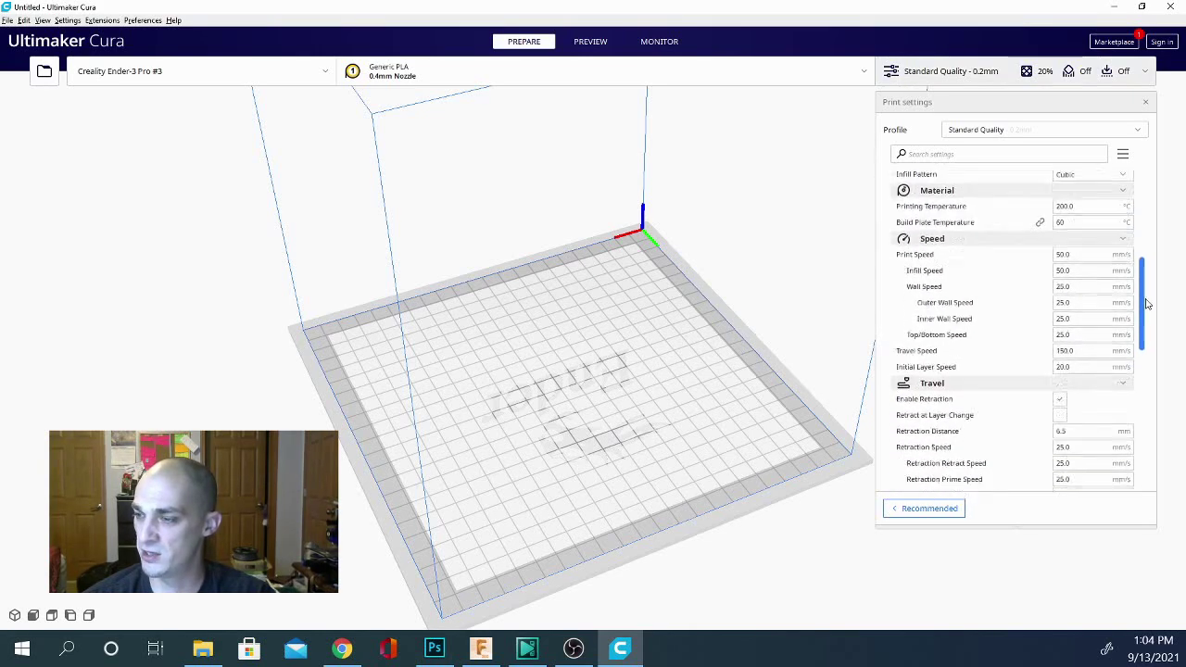
pyautogui.click(938, 508)
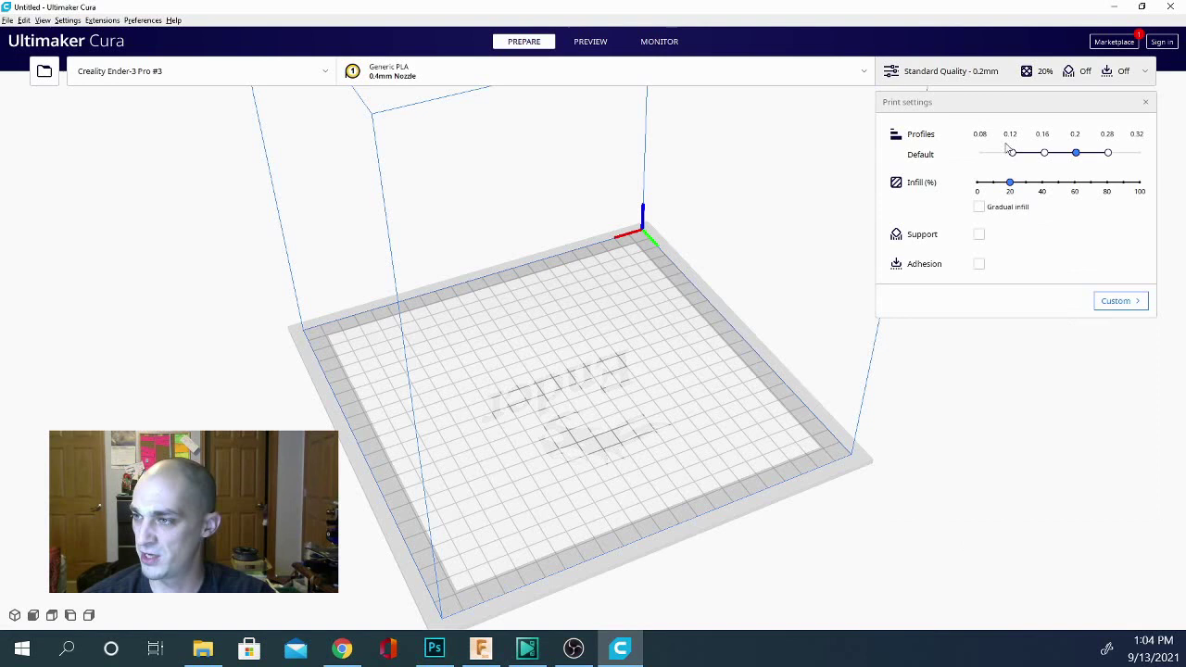
pyautogui.click(979, 266)
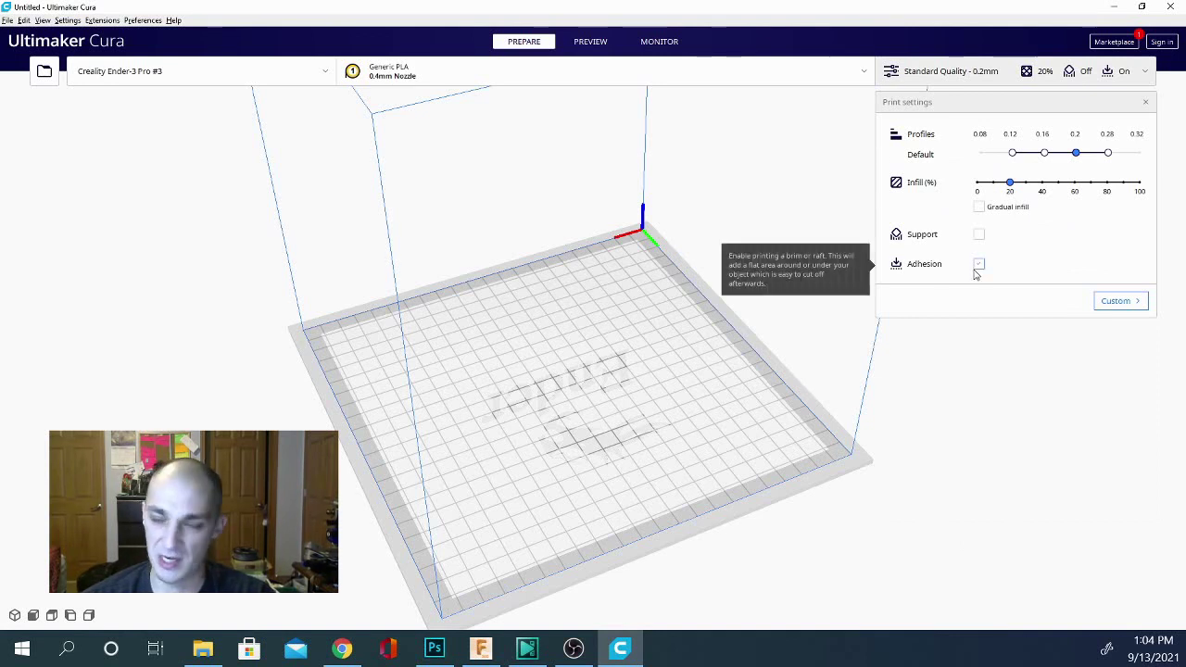
# Step: Return to the custom print settings and examine the Build Plate Adhesion section
pyautogui.click(1116, 302)
pyautogui.scroll(-5, 1038, 334)
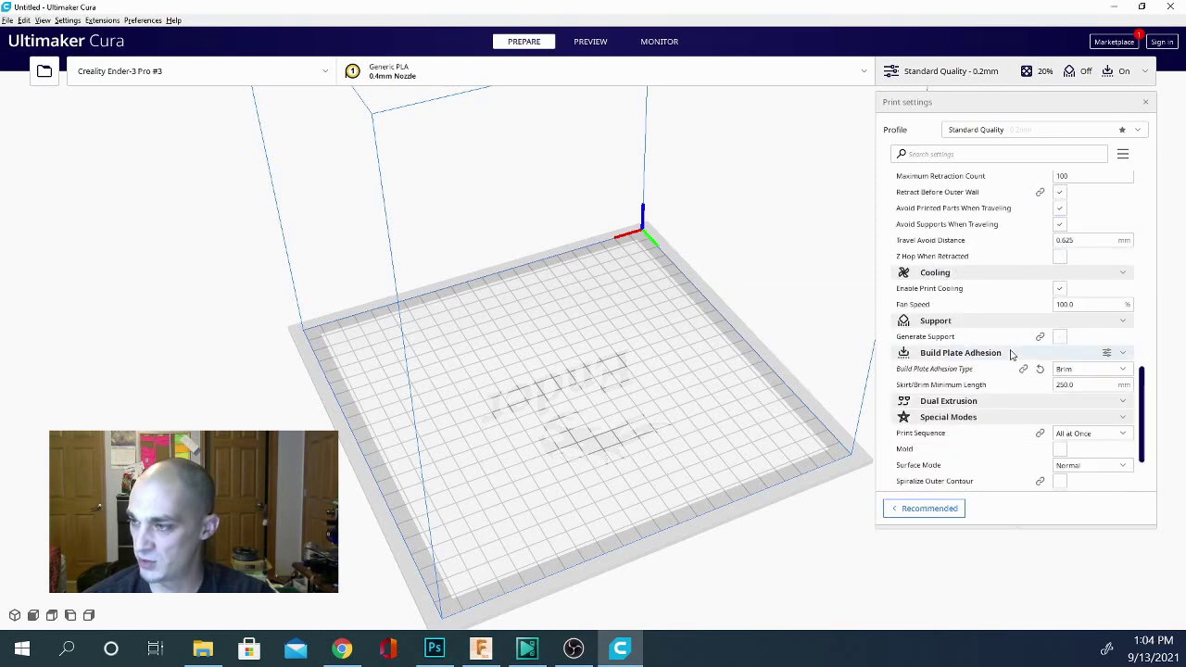
pyautogui.scroll(-1, 1012, 355)
pyautogui.moveTo(936, 323)
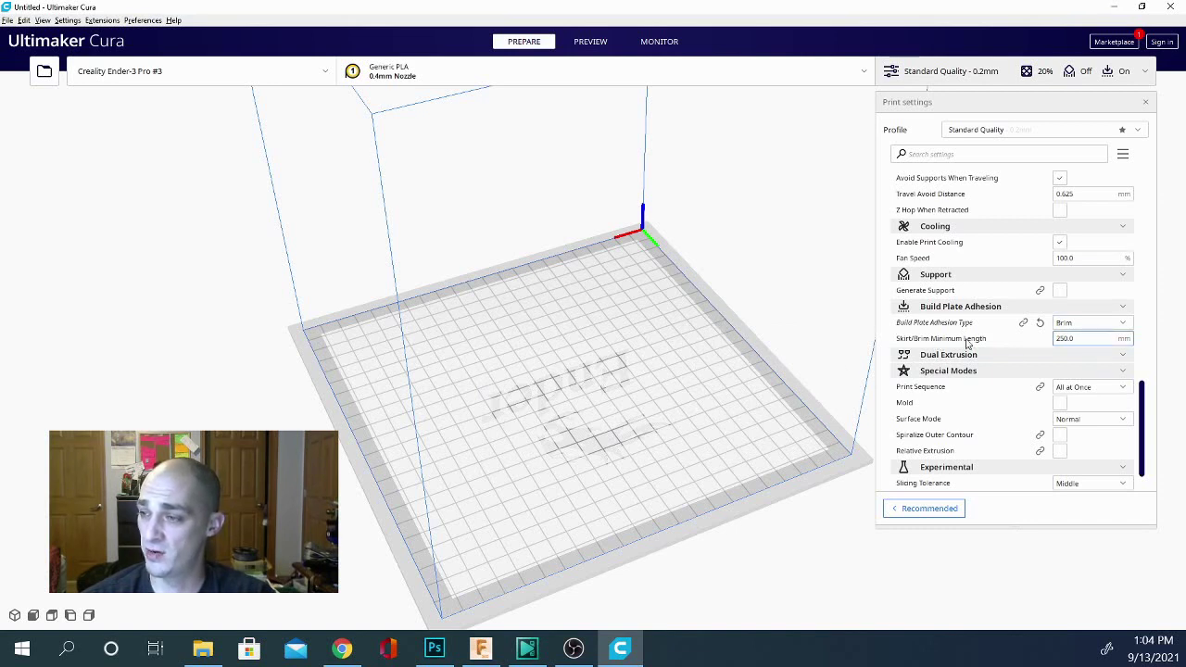
pyautogui.moveTo(984, 345)
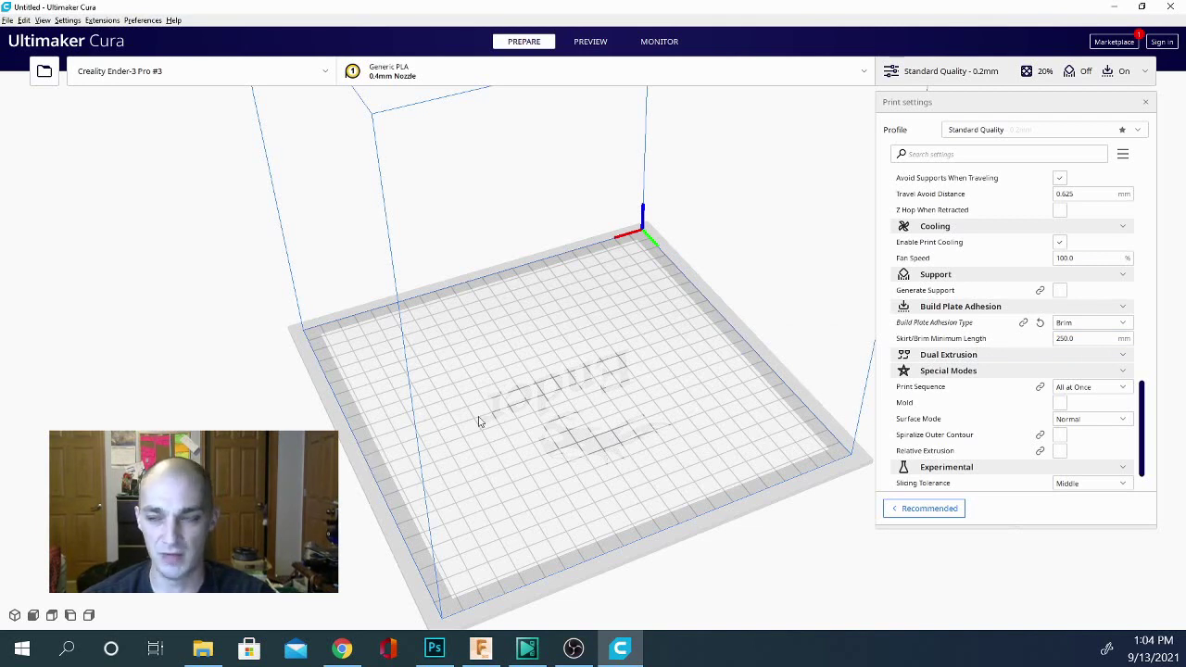
# Step: Set the Skirt/Brim Minimum Length to 500 mm and look over the available adhesion types
pyautogui.click(1086, 338)
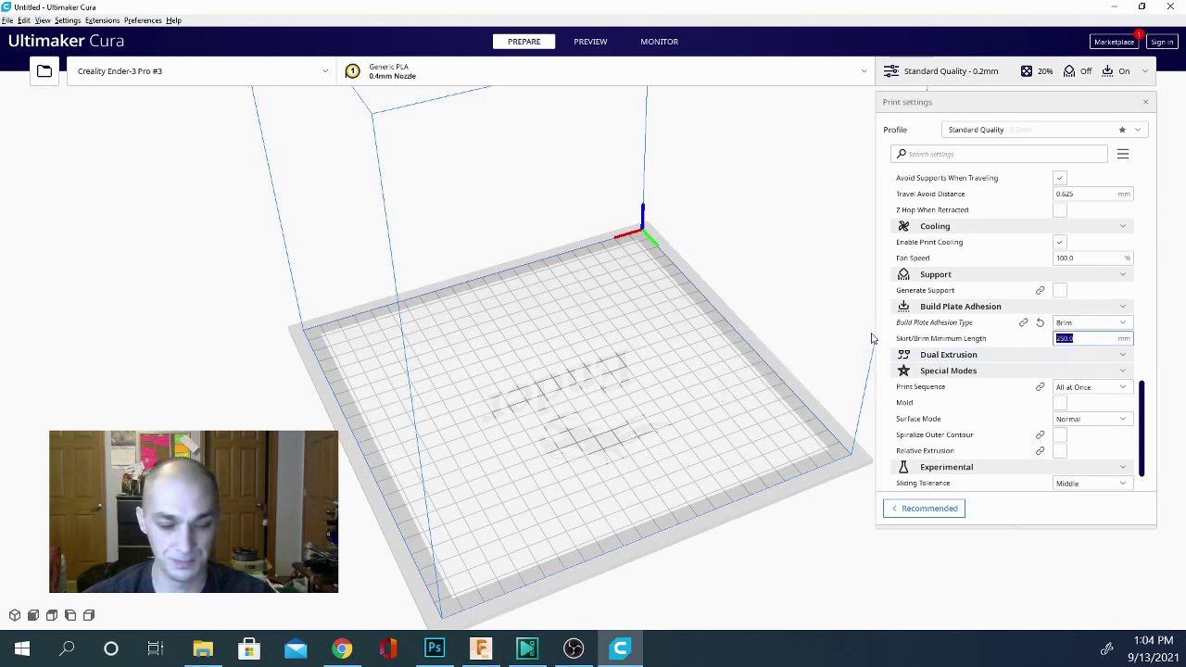
pyautogui.write('500')
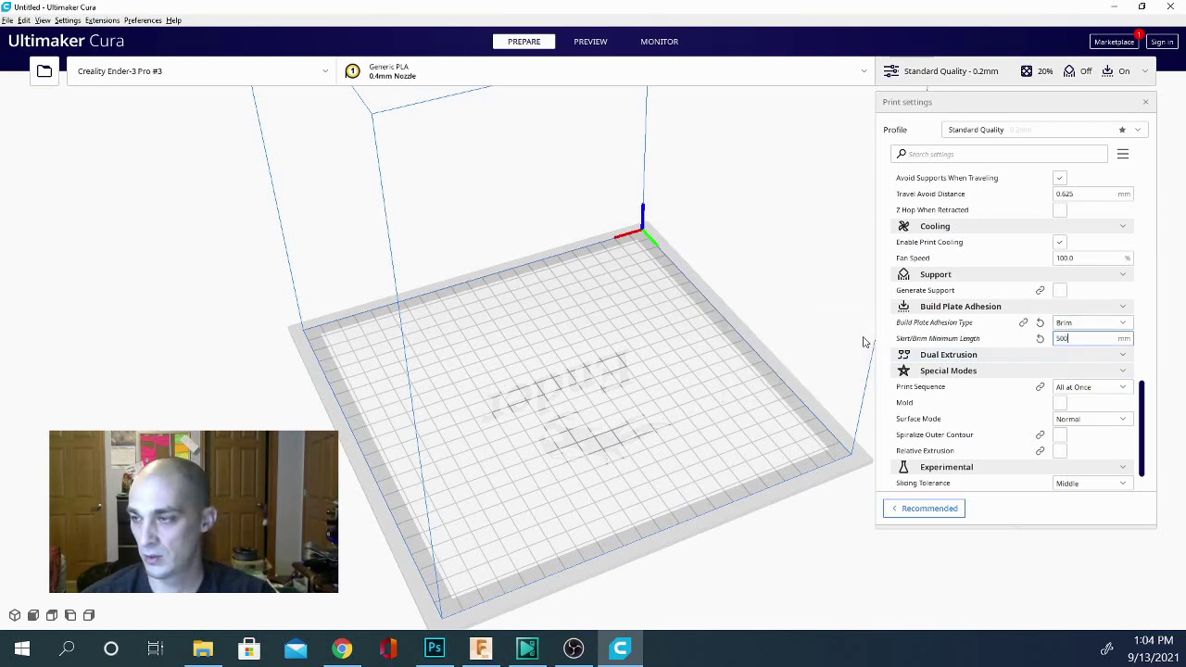
pyautogui.click(1080, 323)
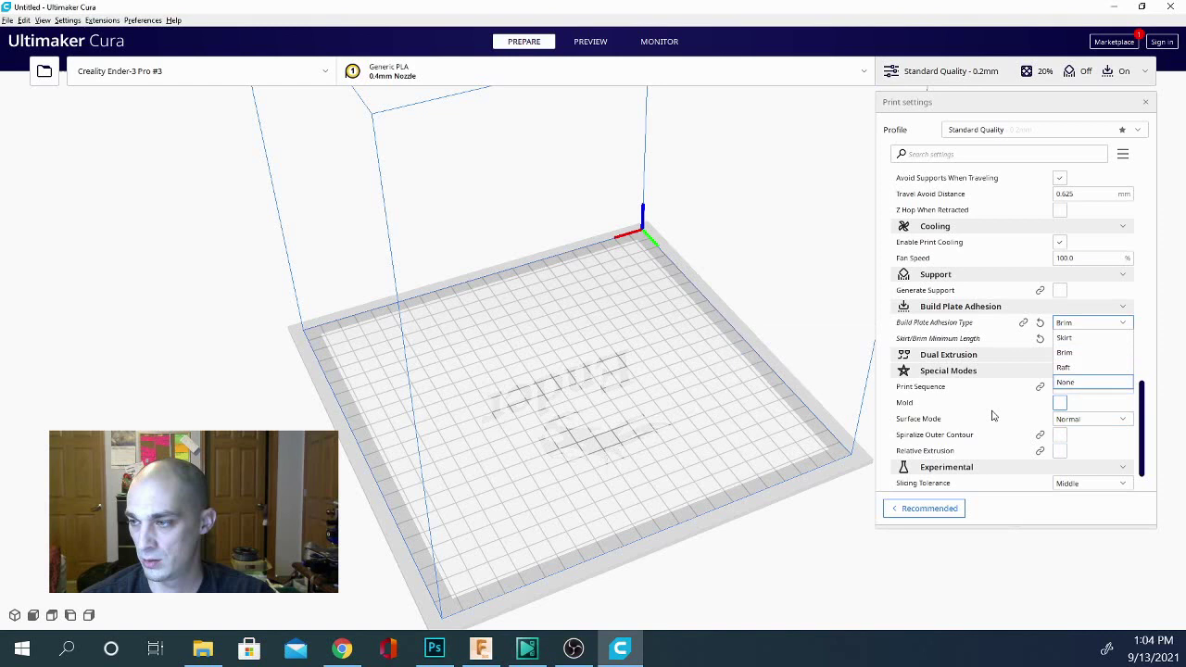
pyautogui.click(1024, 404)
# Step: Change the build plate adhesion type to Skirt with a skirt distance of 100 mm
pyautogui.click(1082, 323)
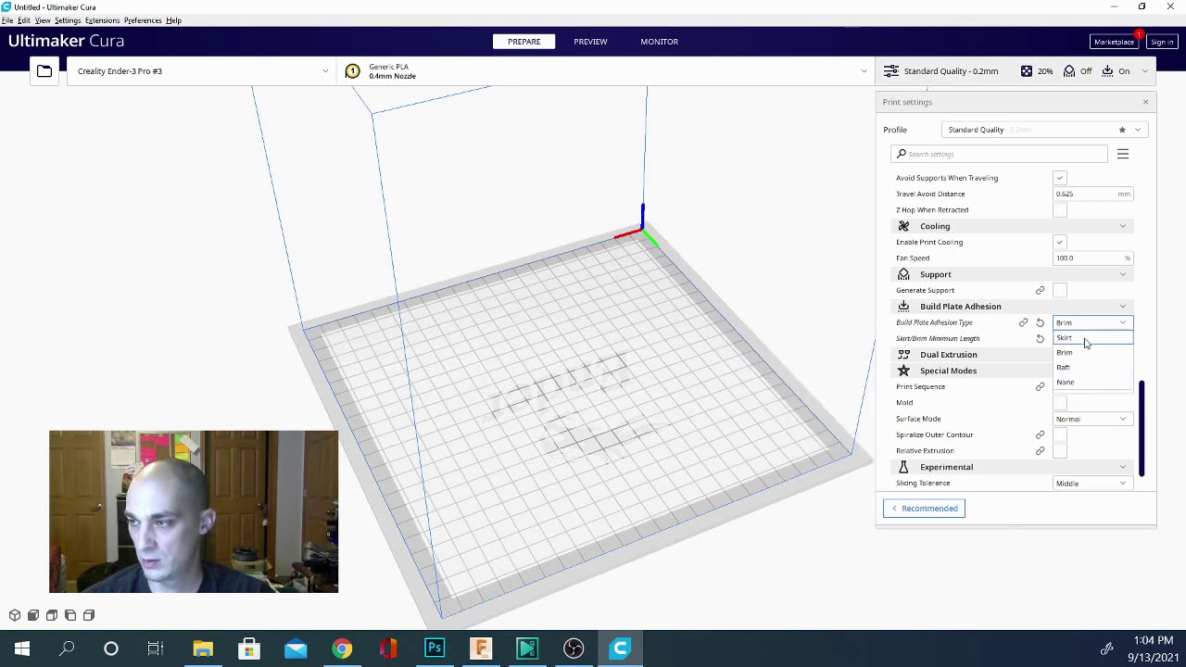
pyautogui.click(1070, 342)
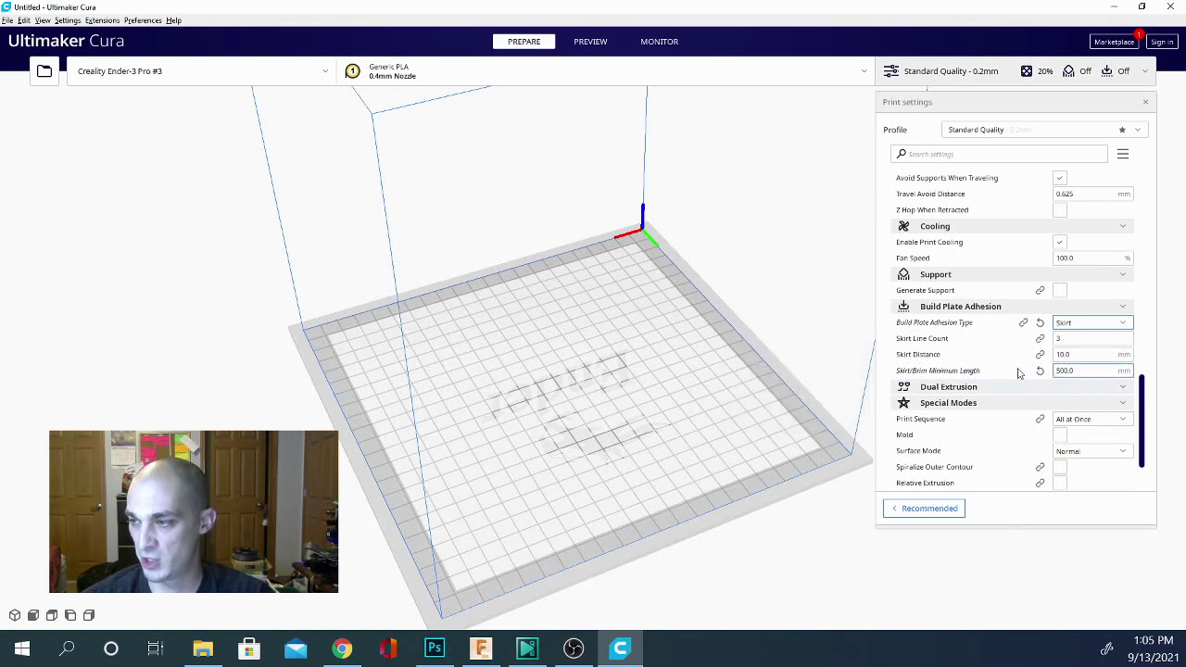
pyautogui.doubleClick(1066, 354)
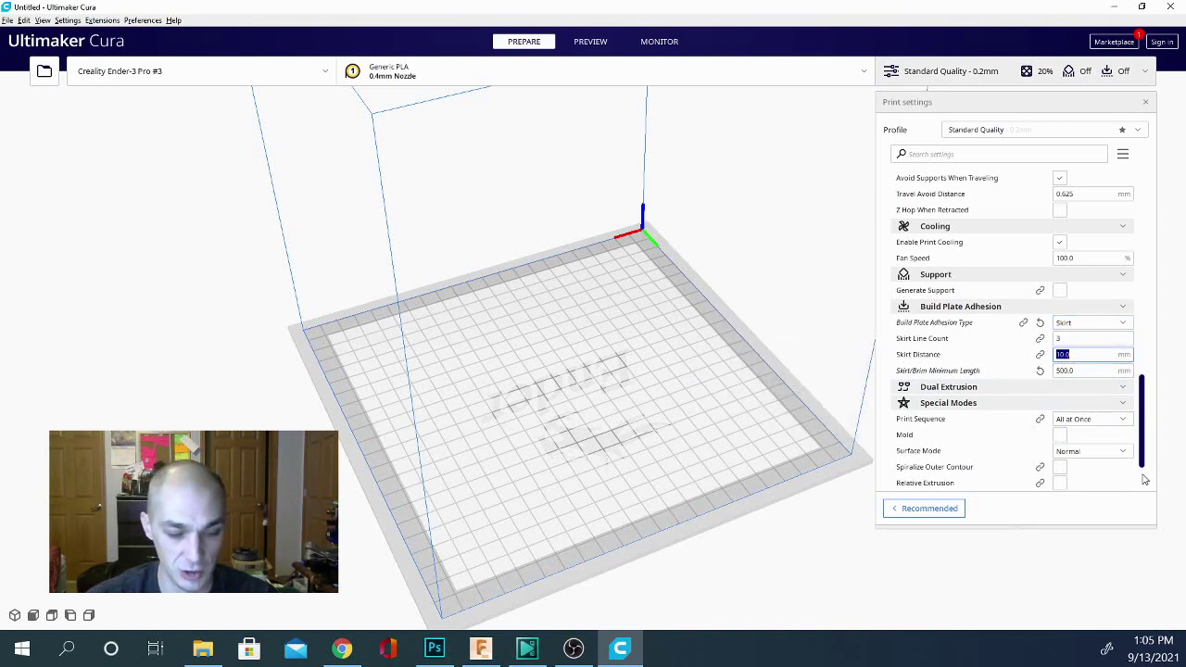
pyautogui.write('100')
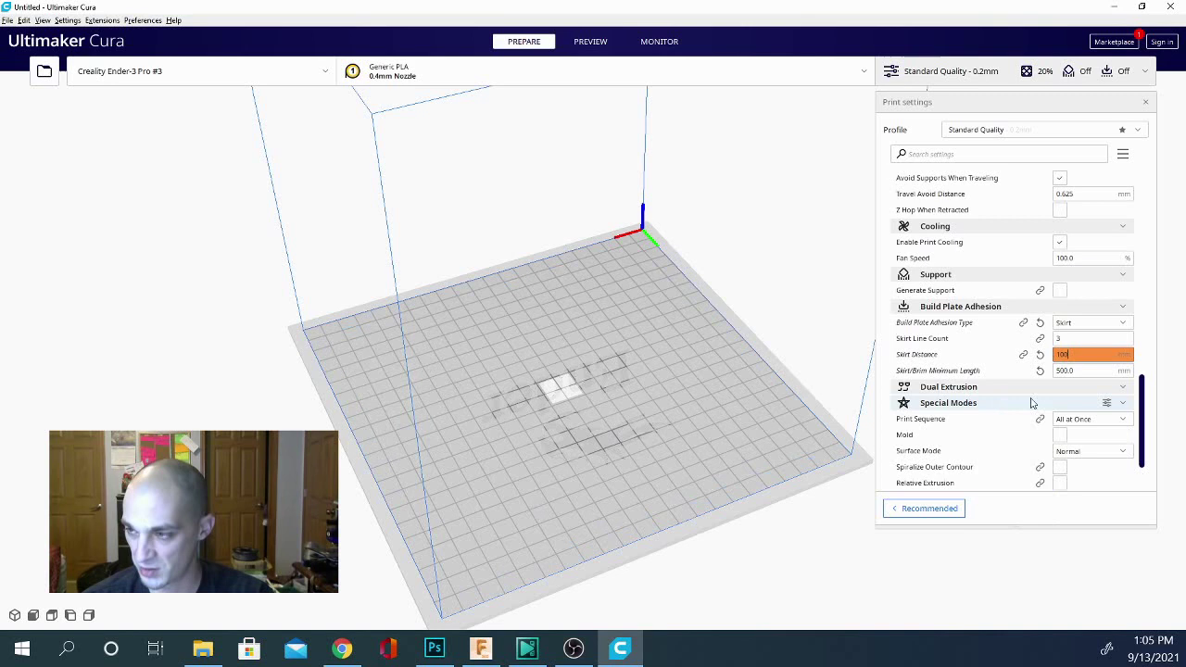
# Step: Try Raft as the build plate adhesion type and return it to Skirt
pyautogui.click(1062, 324)
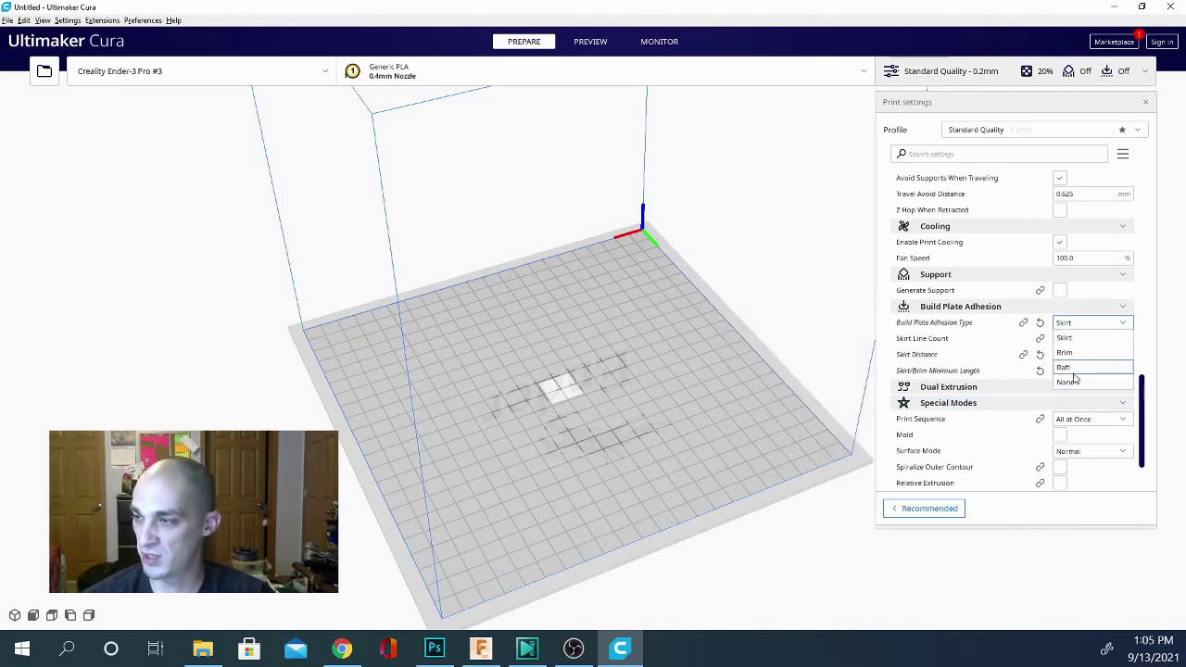
pyautogui.click(1066, 368)
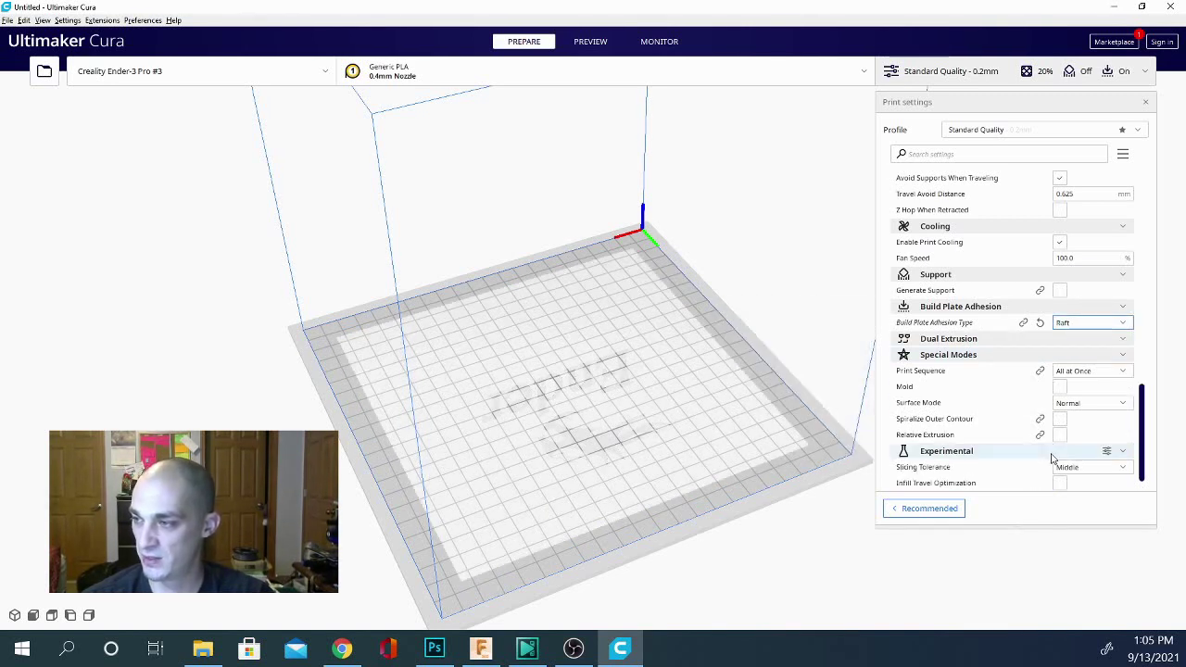
pyautogui.click(1092, 321)
pyautogui.click(1065, 337)
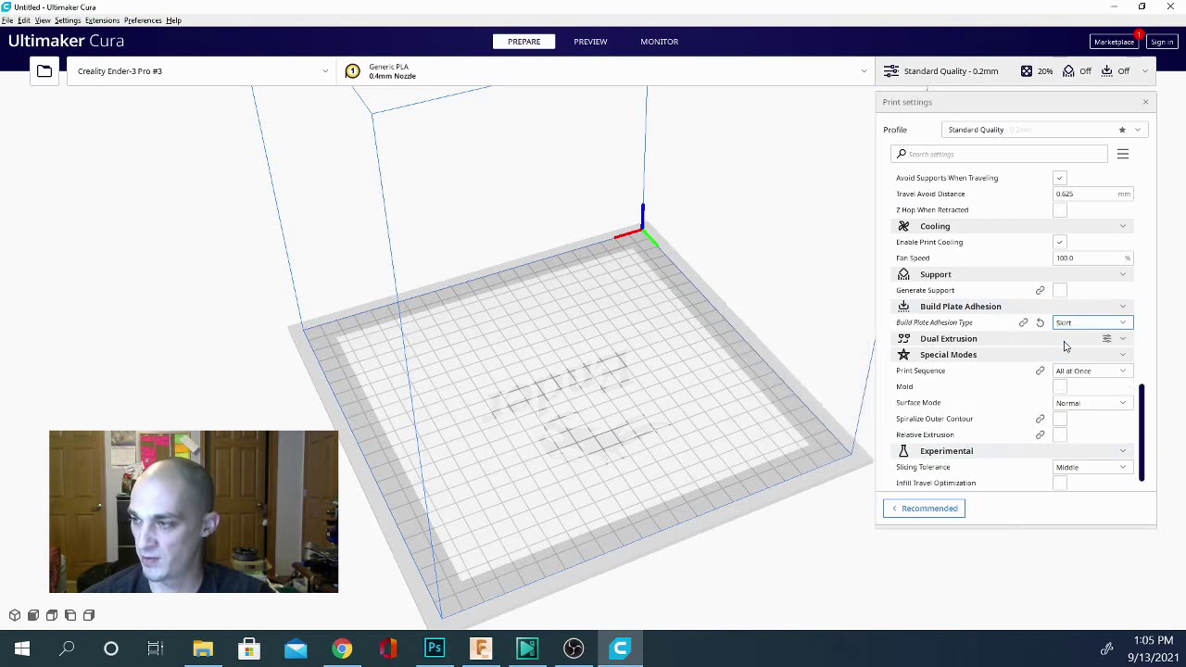
# Step: Set the Skirt Distance to 10 mm and the Skirt/Brim Minimum Length to 250 mm
pyautogui.moveTo(1079, 353); pyautogui.dragTo(920, 364)
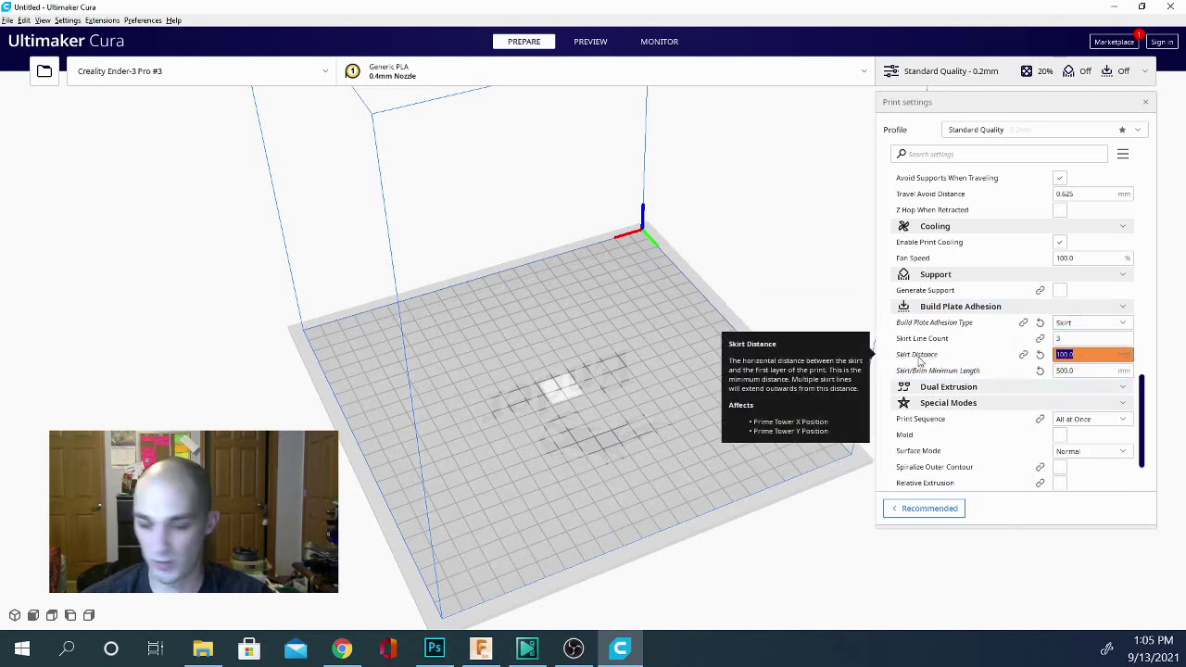
pyautogui.write('10')
pyautogui.press('Tab')
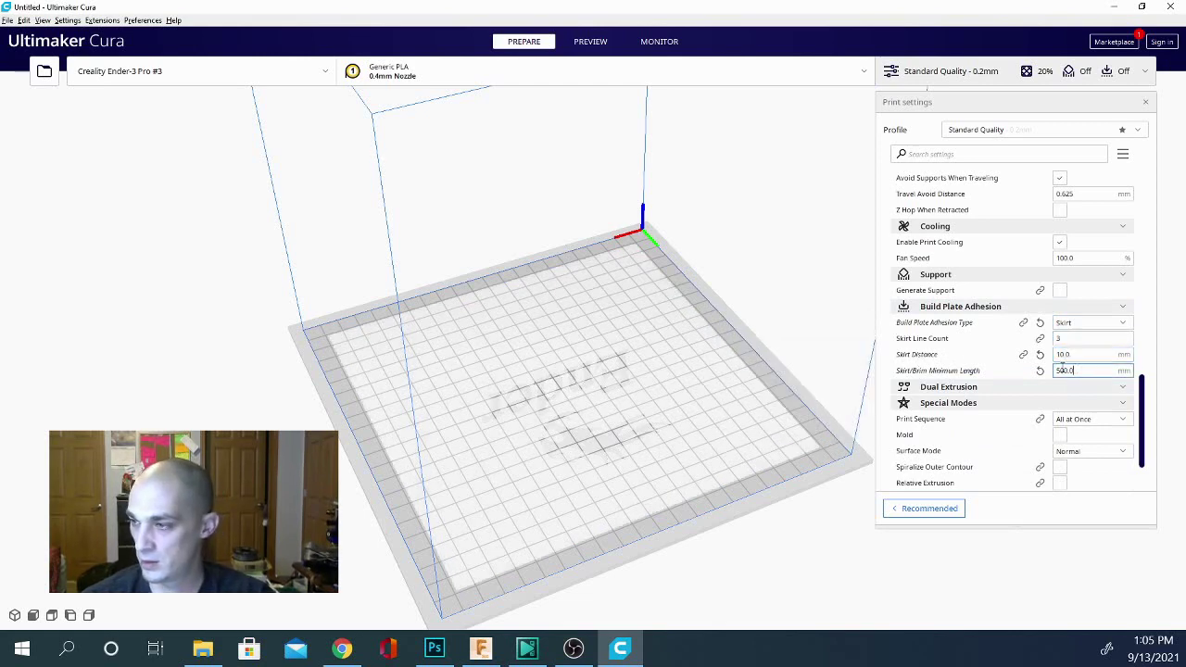
pyautogui.write('250')
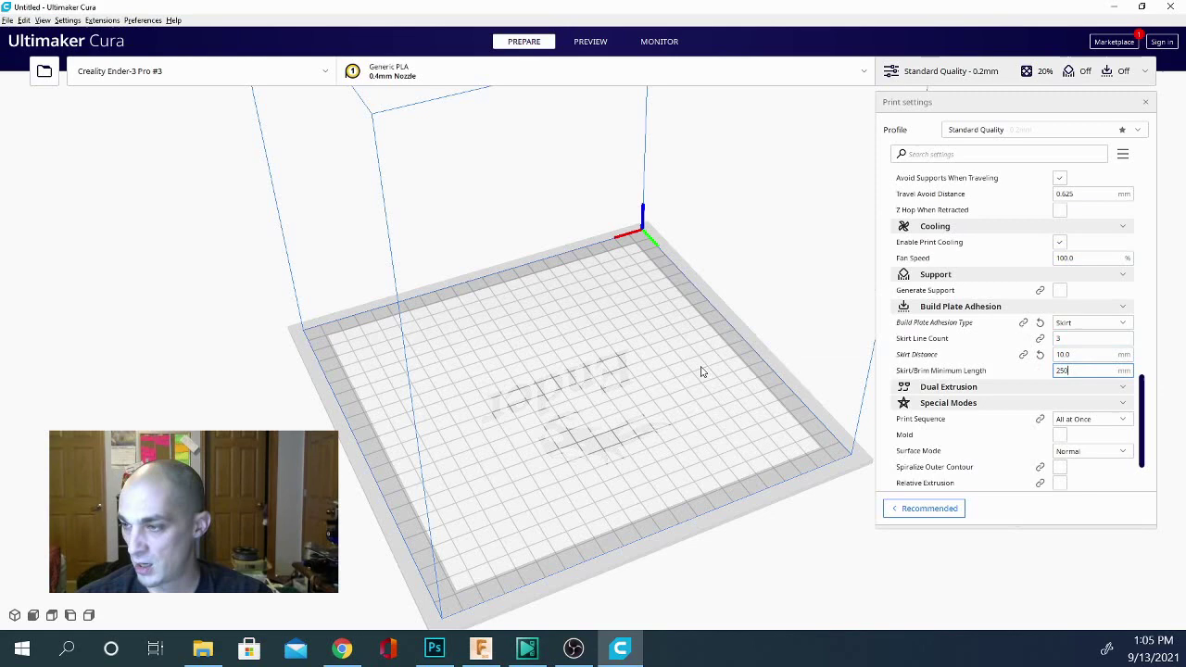
# Step: Load the GreenLantern ring model from File Explorer onto the build plate
pyautogui.moveTo(469, 381); pyautogui.dragTo(448, 381, button='right')
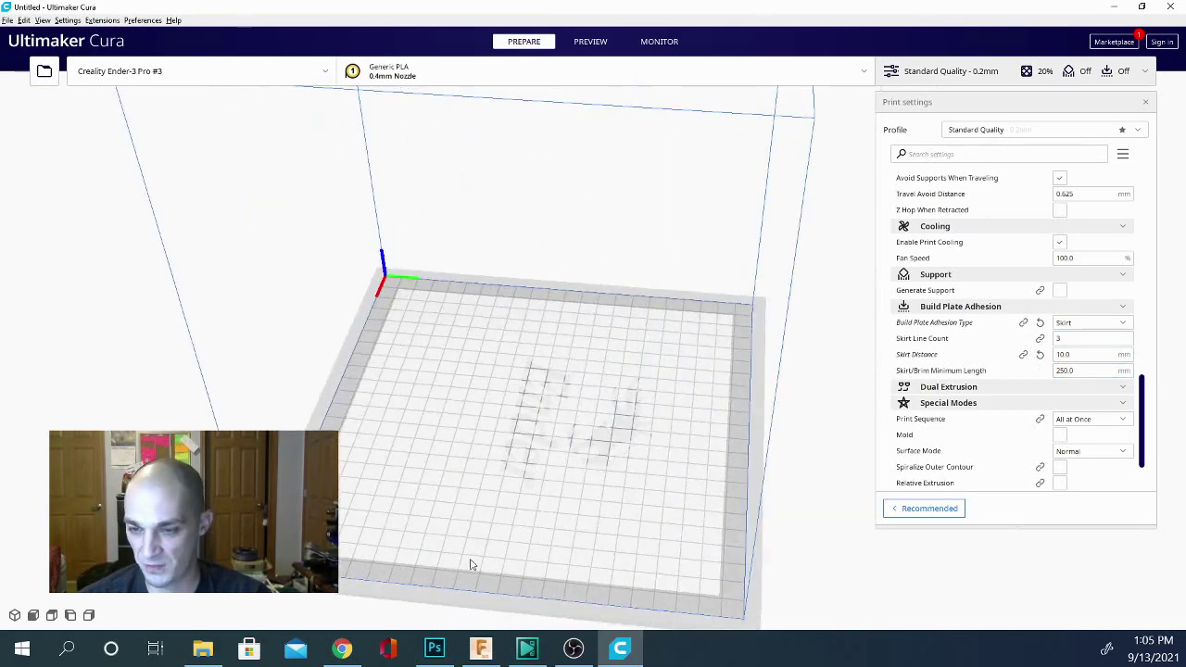
pyautogui.moveTo(567, 605); pyautogui.dragTo(577, 559, button='right')
pyautogui.scroll(-4, 578, 546)
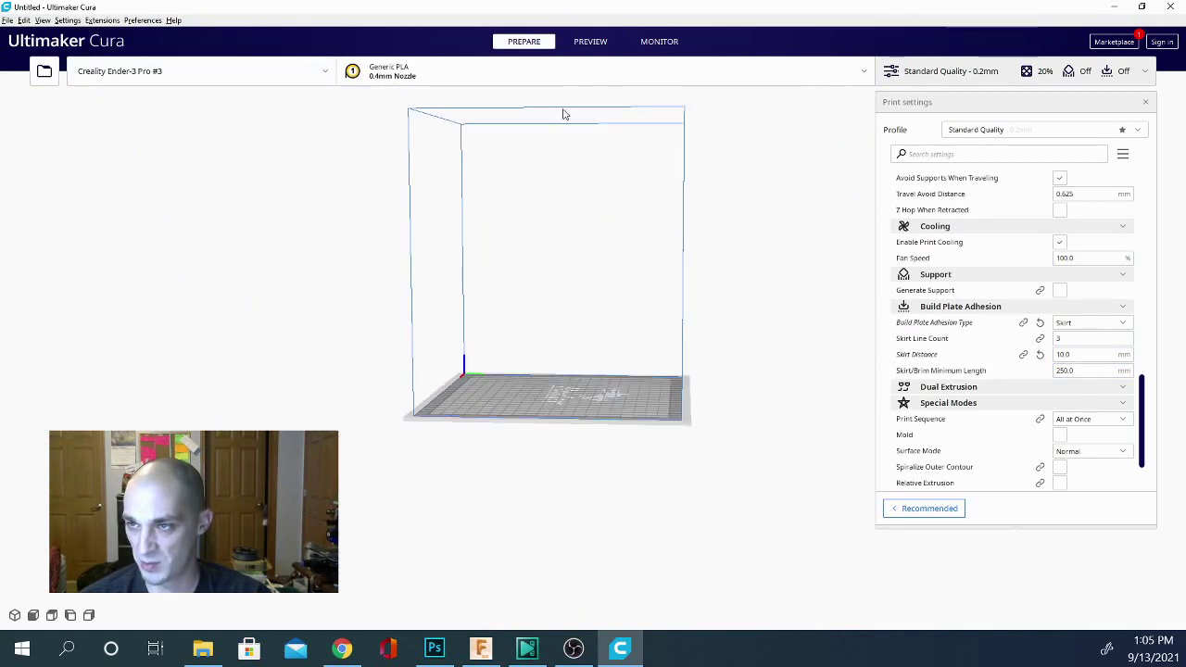
pyautogui.moveTo(415, 316); pyautogui.dragTo(407, 450, button='right')
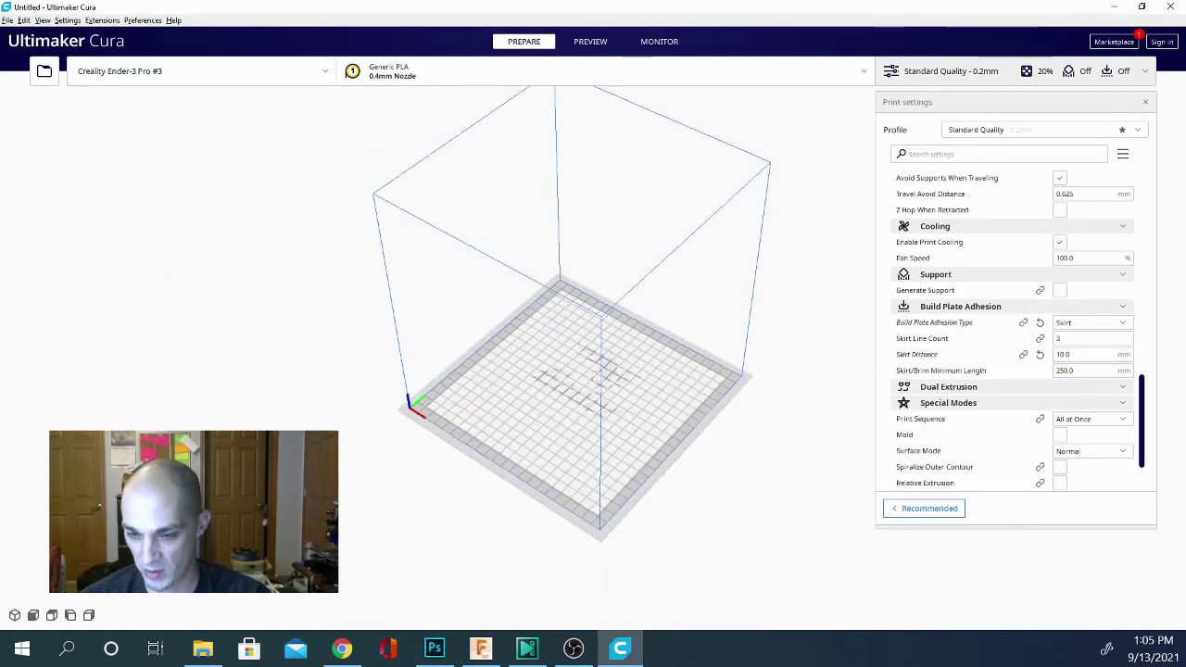
pyautogui.click(203, 652)
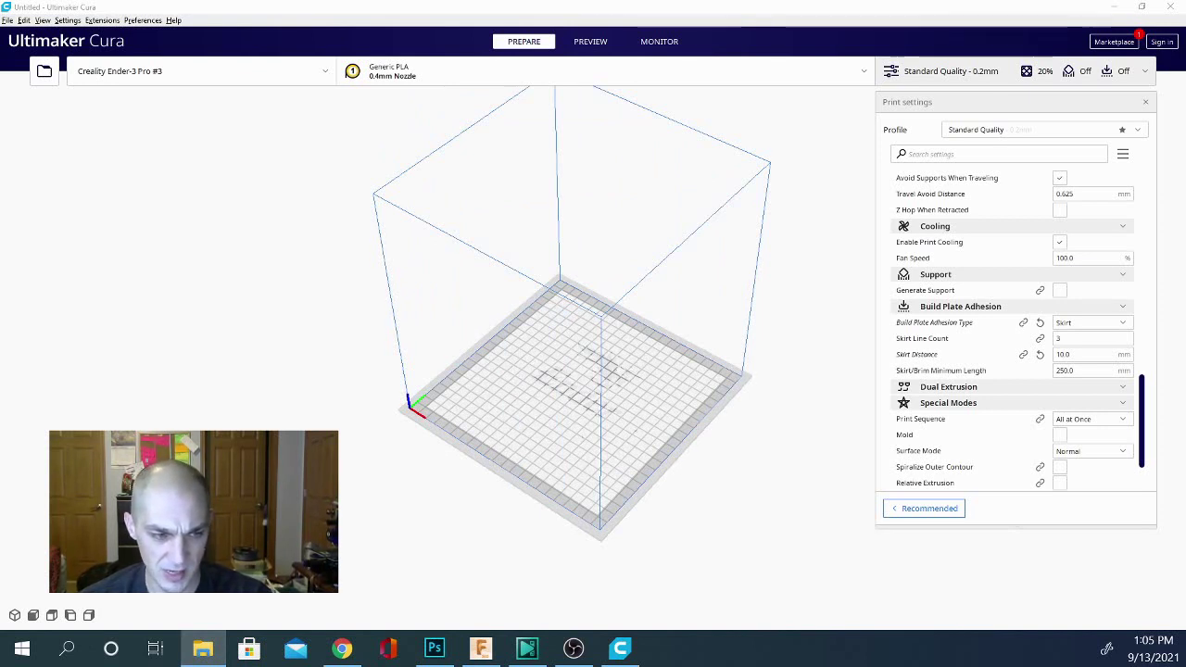
pyautogui.moveTo(648, 231); pyautogui.dragTo(599, 408)
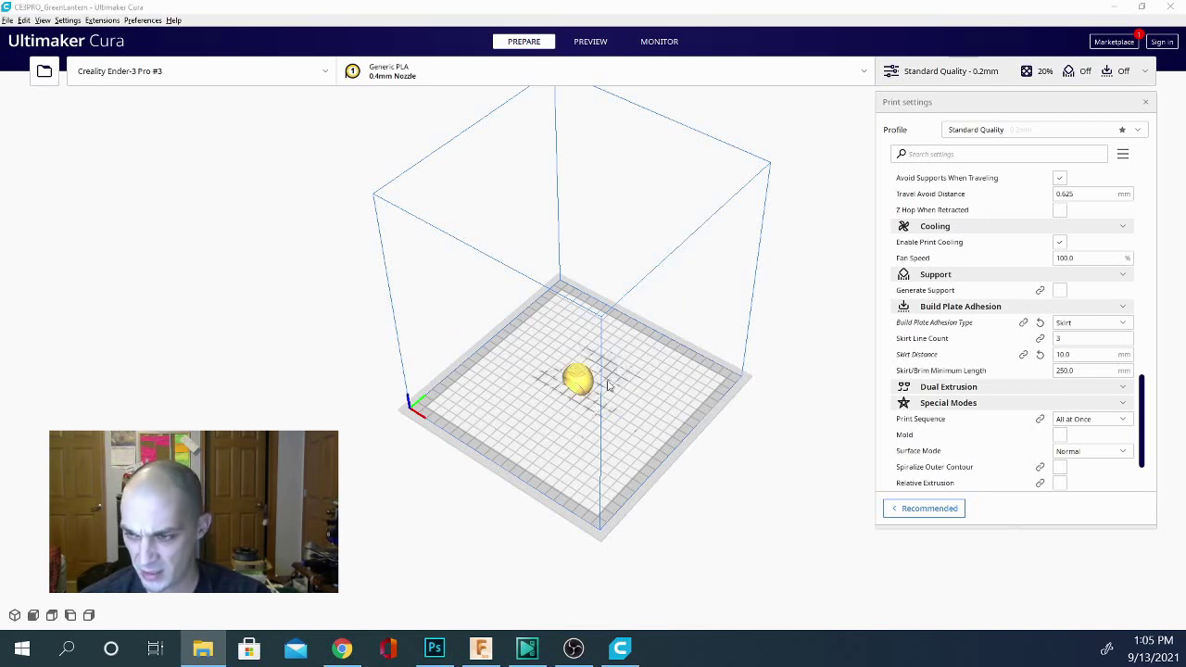
# Step: Select the ring model and examine its shape and overhang areas from several angles
pyautogui.moveTo(649, 460); pyautogui.dragTo(545, 398, button='right')
pyautogui.scroll(5, 565, 349)
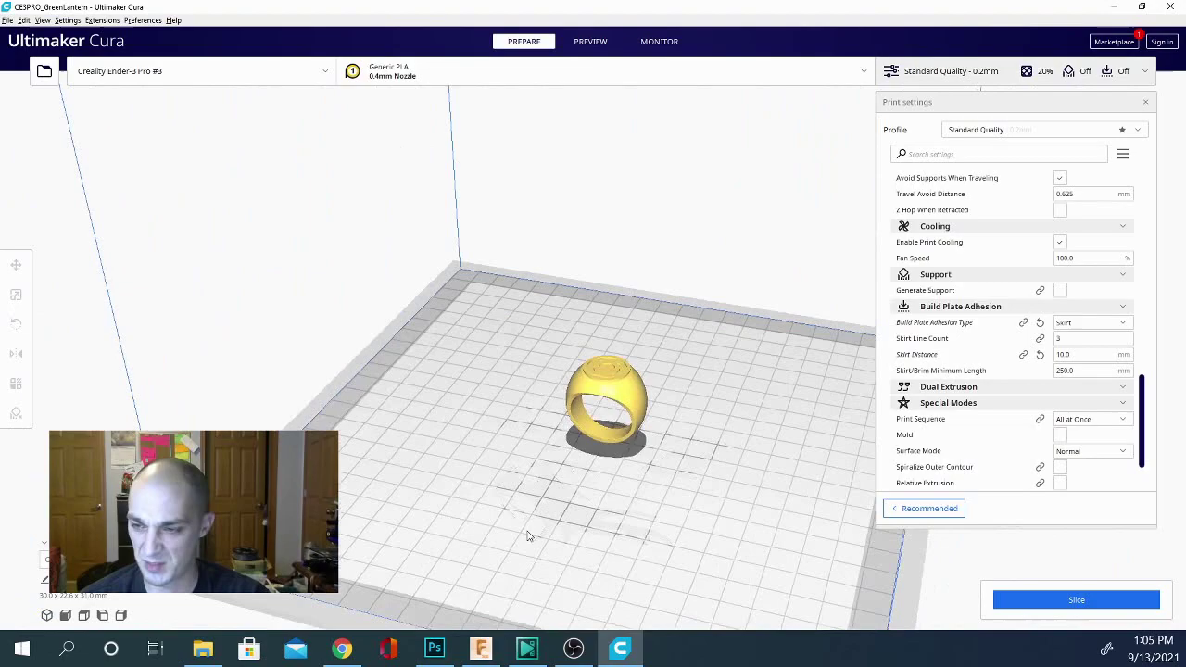
pyautogui.moveTo(529, 535); pyautogui.dragTo(774, 547, button='right')
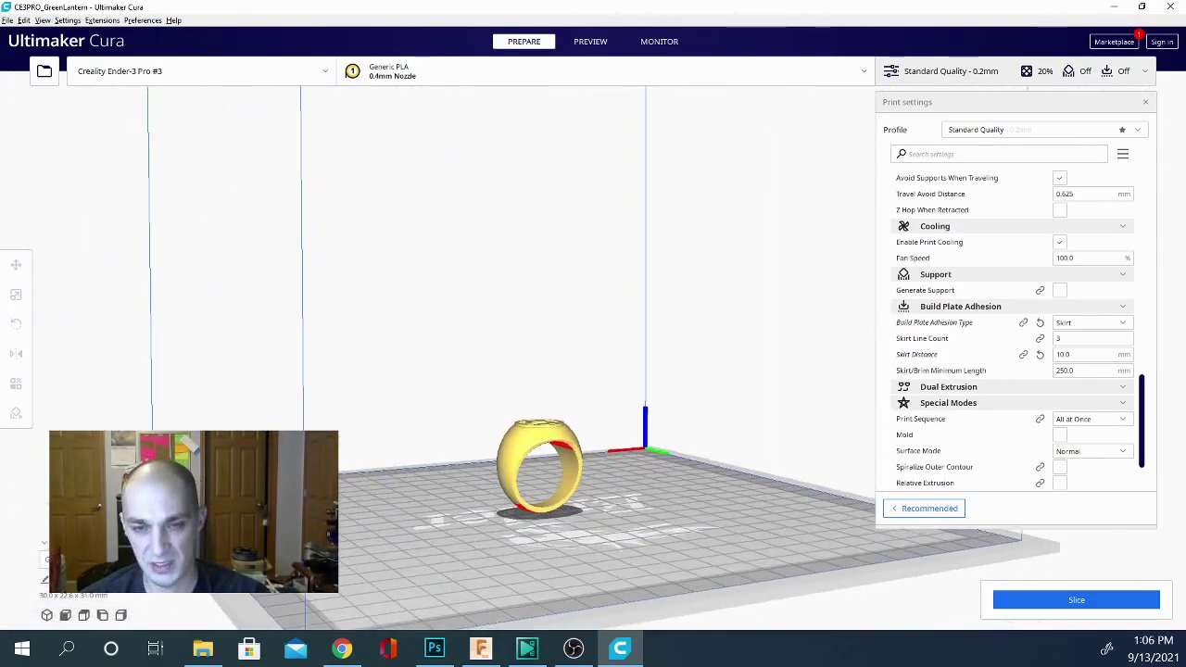
pyautogui.click(517, 441)
pyautogui.moveTo(380, 511); pyautogui.dragTo(560, 506, button='right')
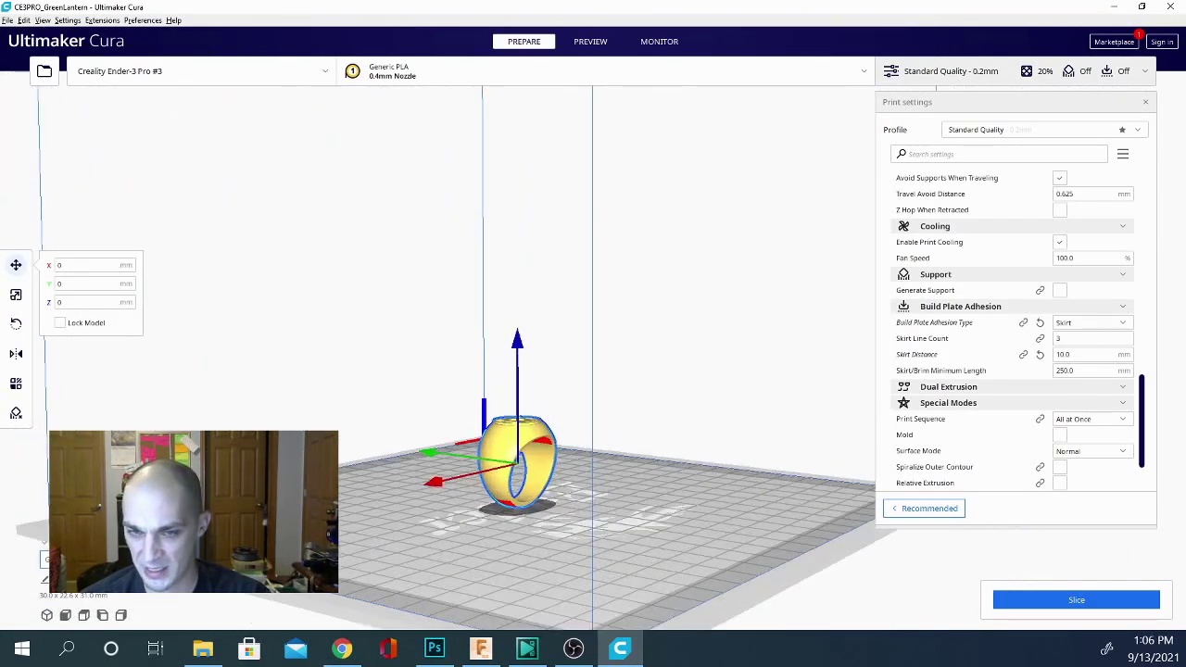
# Step: Move the ring model freehand across the build plate to about X 20.6 mm and Y -9.8 mm
pyautogui.click(16, 324)
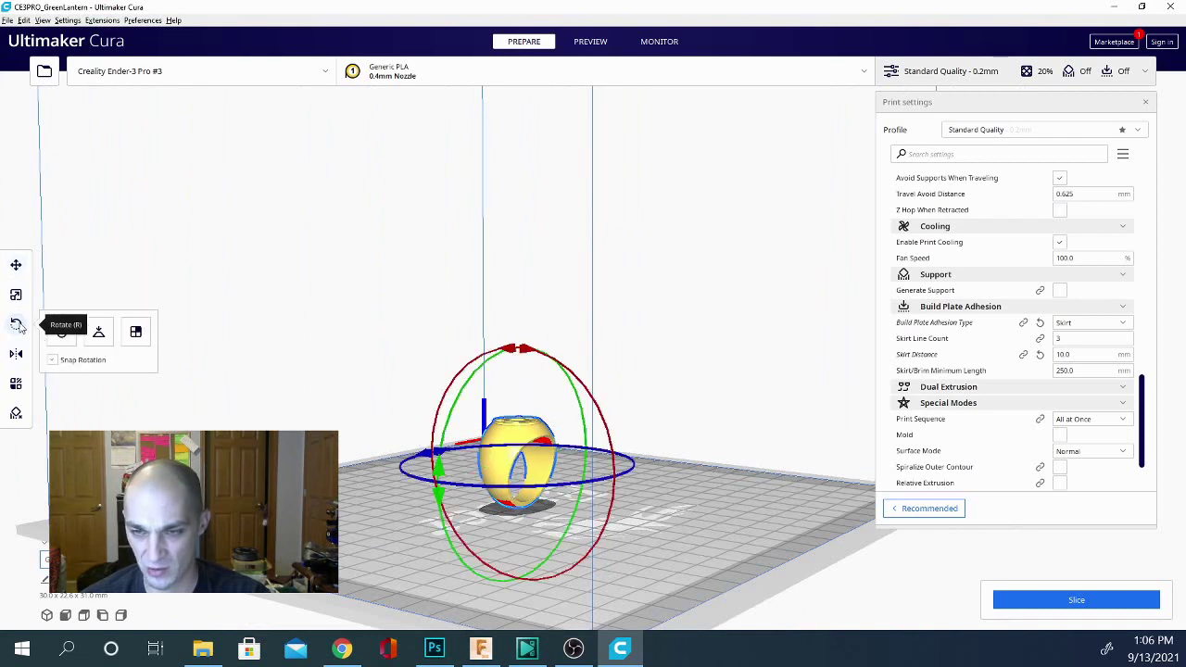
pyautogui.click(17, 264)
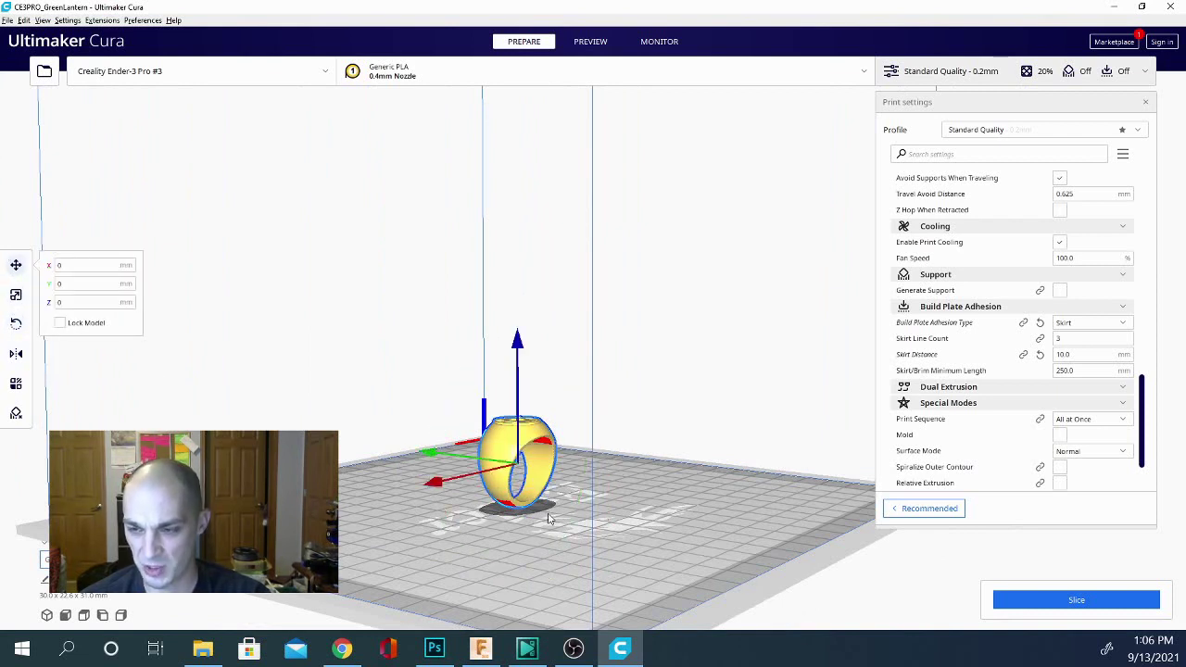
pyautogui.moveTo(486, 454); pyautogui.dragTo(460, 451)
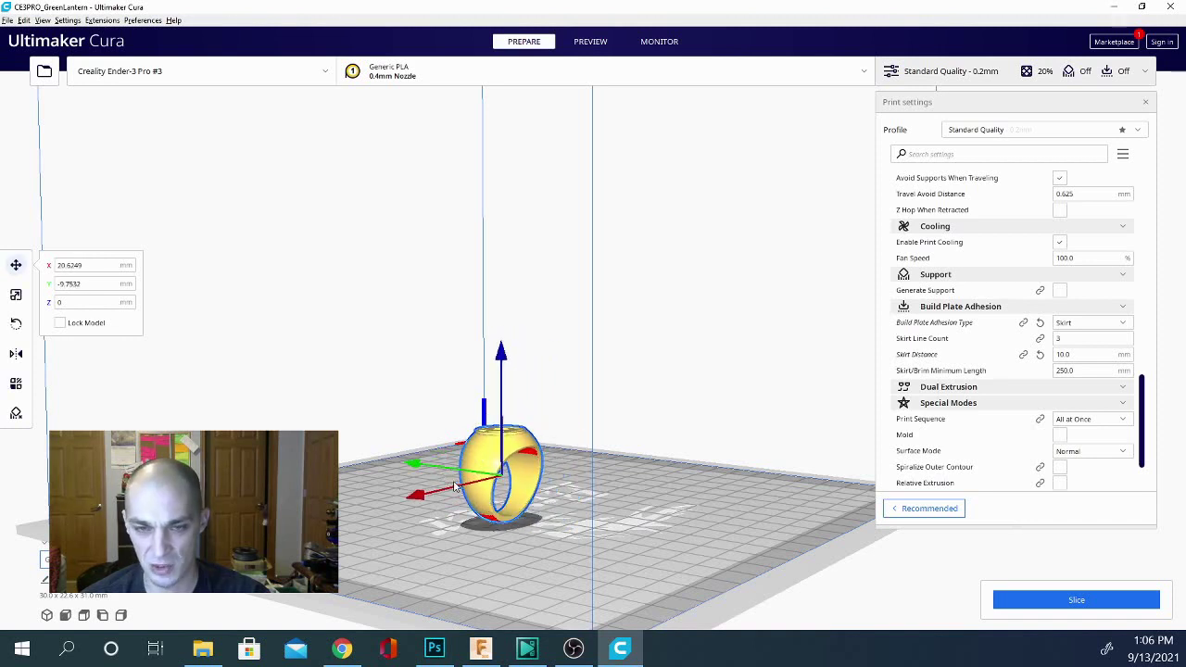
# Step: Try to lay the ring model flat on the build plate with the Rotate tool's Lay flat option
pyautogui.click(16, 296)
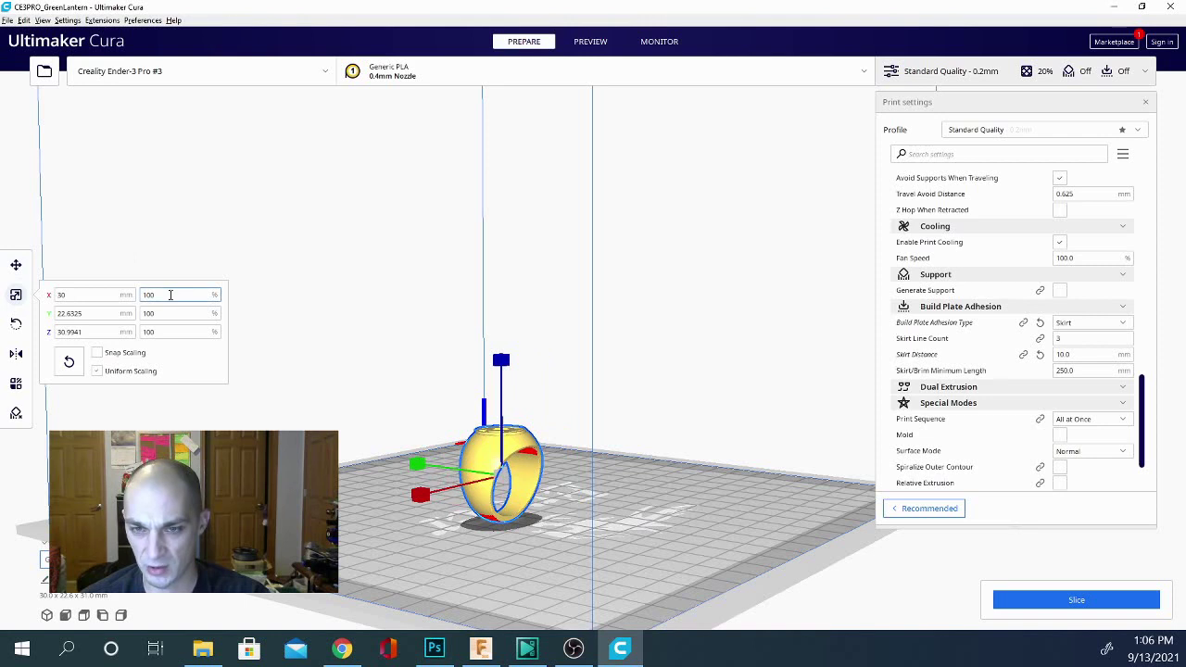
pyautogui.click(16, 323)
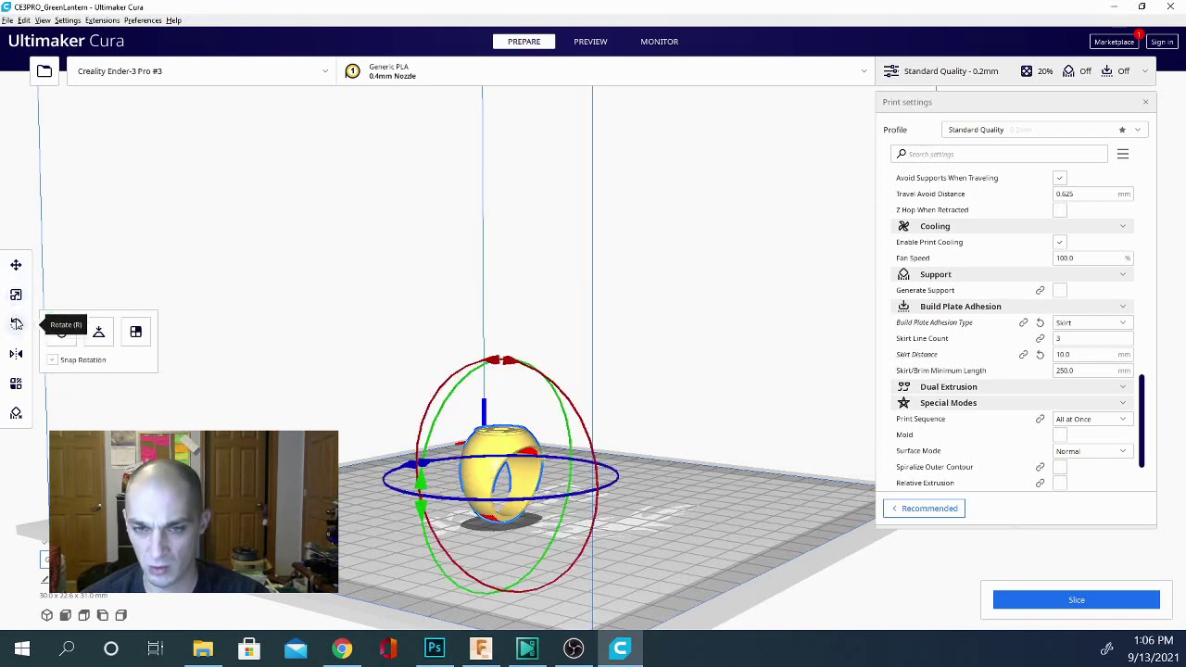
pyautogui.click(100, 334)
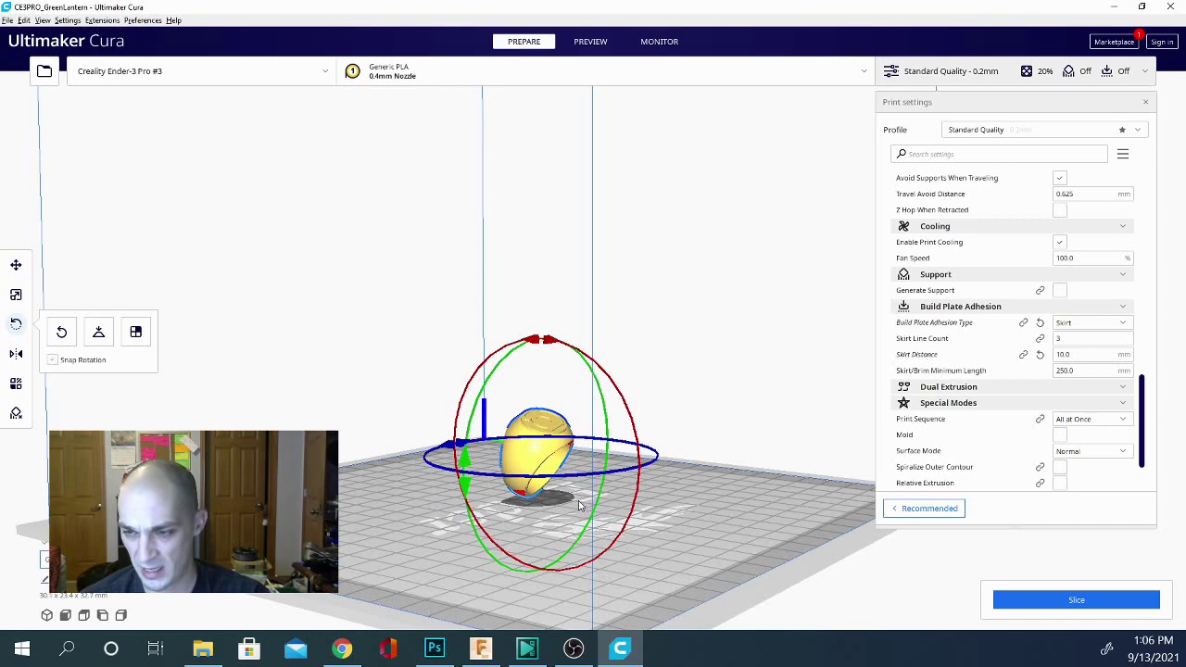
# Step: Lay the ring on its side by aligning the side face of its band with the build plate, and deselect it
pyautogui.moveTo(580, 505); pyautogui.dragTo(703, 436, button='right')
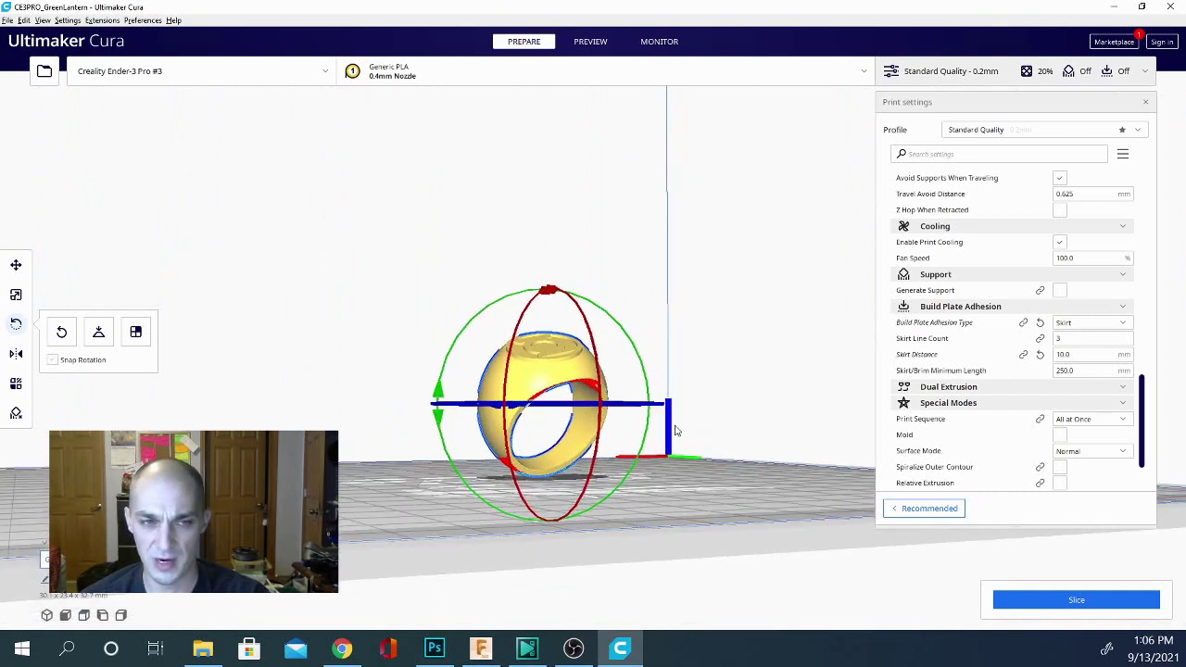
pyautogui.press('F10')
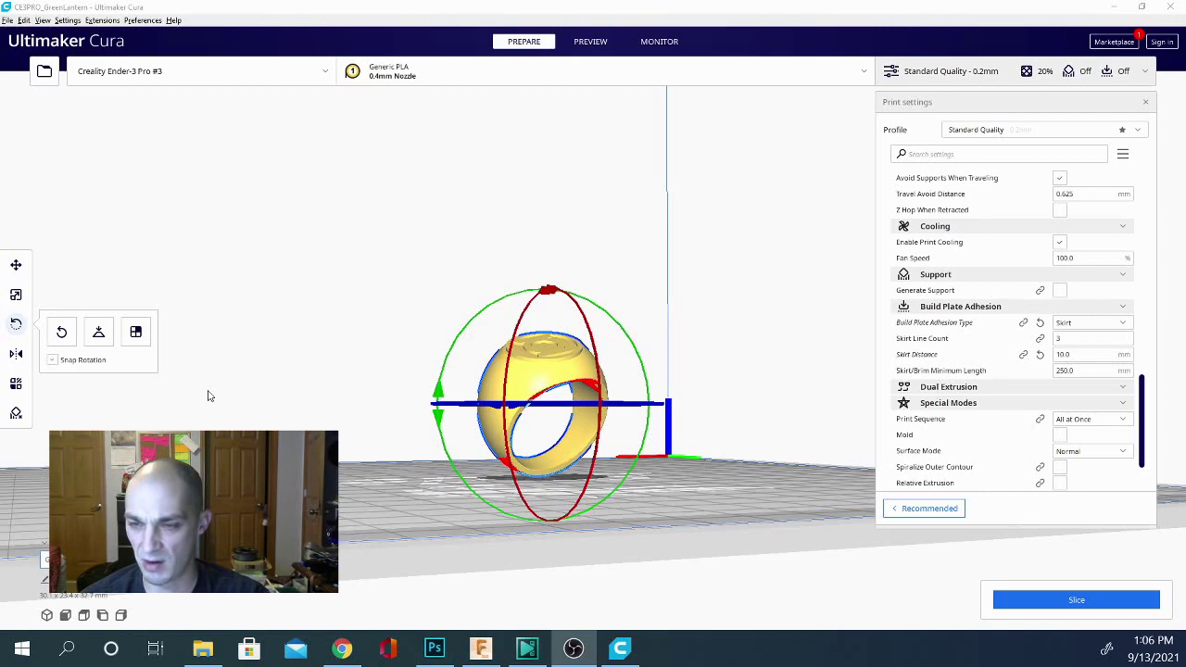
pyautogui.click(135, 333)
pyautogui.scroll(4, 591, 440)
pyautogui.scroll(1, 592, 439)
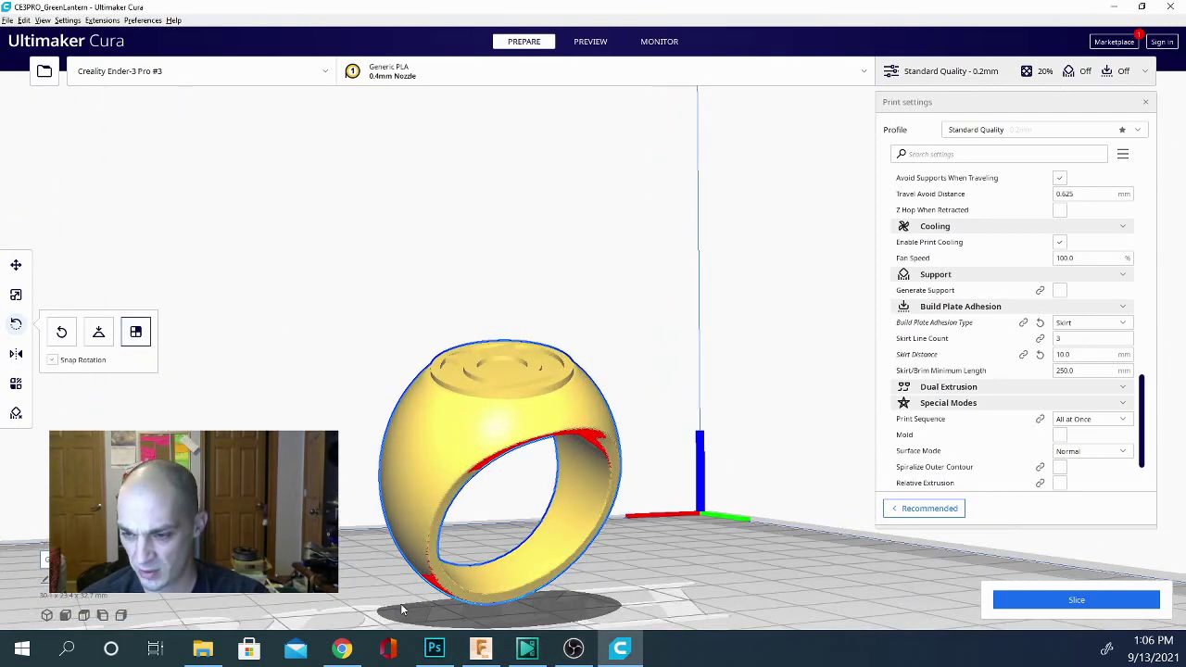
pyautogui.click(438, 574)
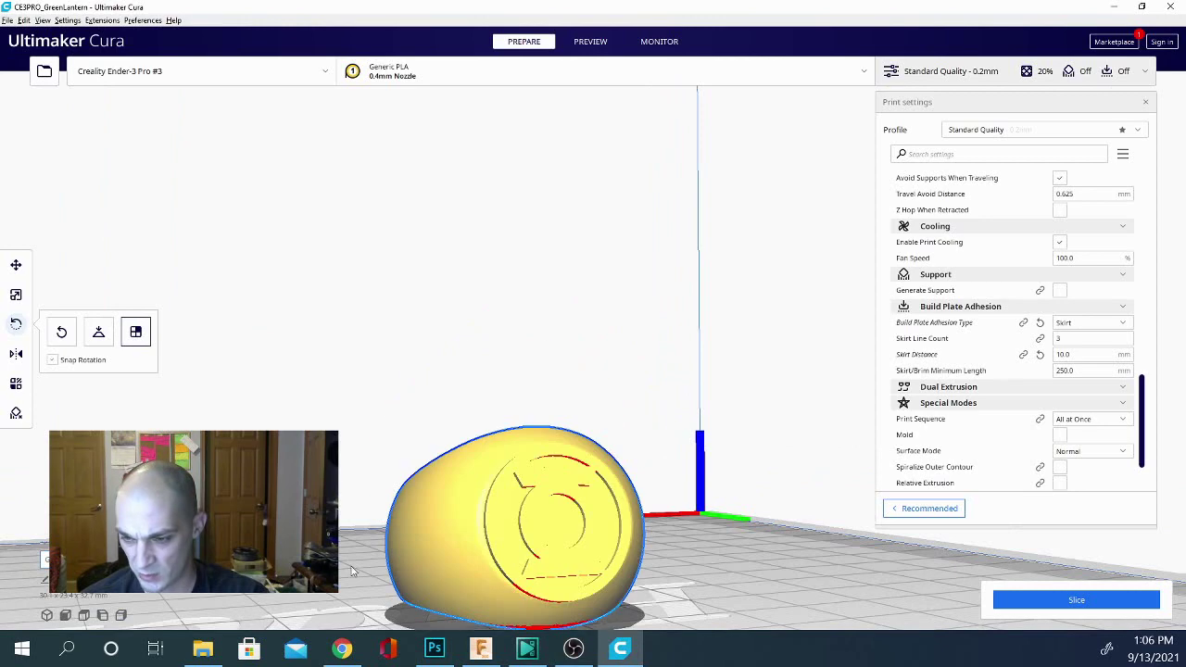
pyautogui.moveTo(440, 575); pyautogui.dragTo(654, 471, button='right')
pyautogui.scroll(-5, 668, 477)
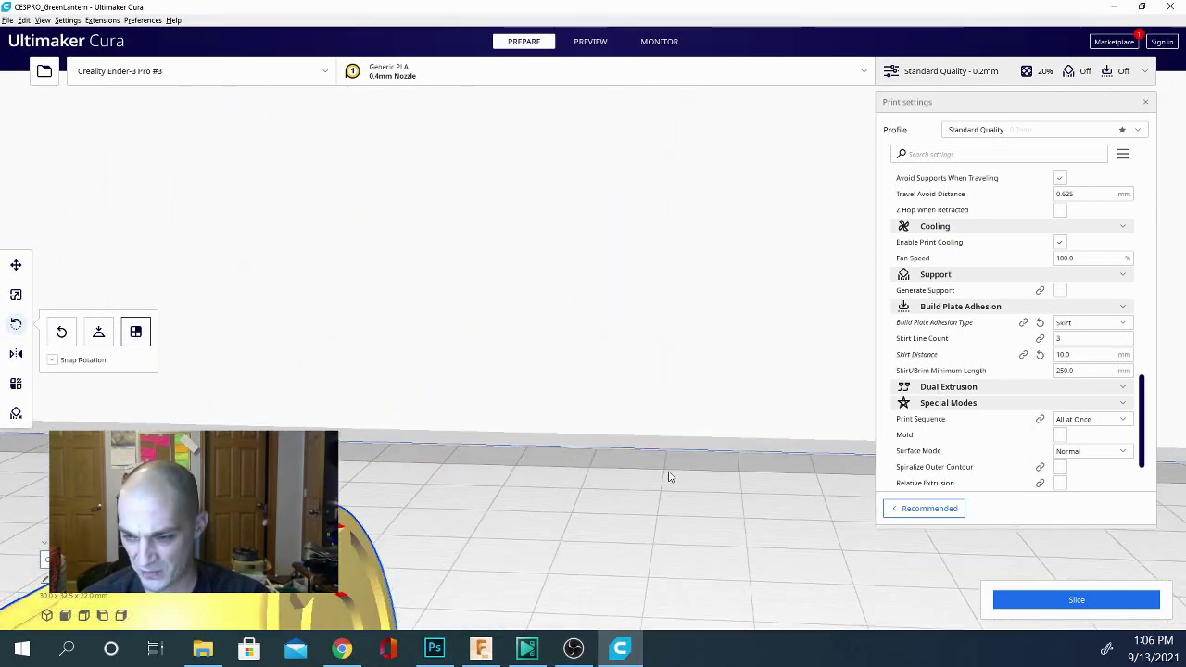
pyautogui.moveTo(408, 482); pyautogui.dragTo(431, 500, button='right')
pyautogui.rightClick(431, 501)
pyautogui.click(690, 482)
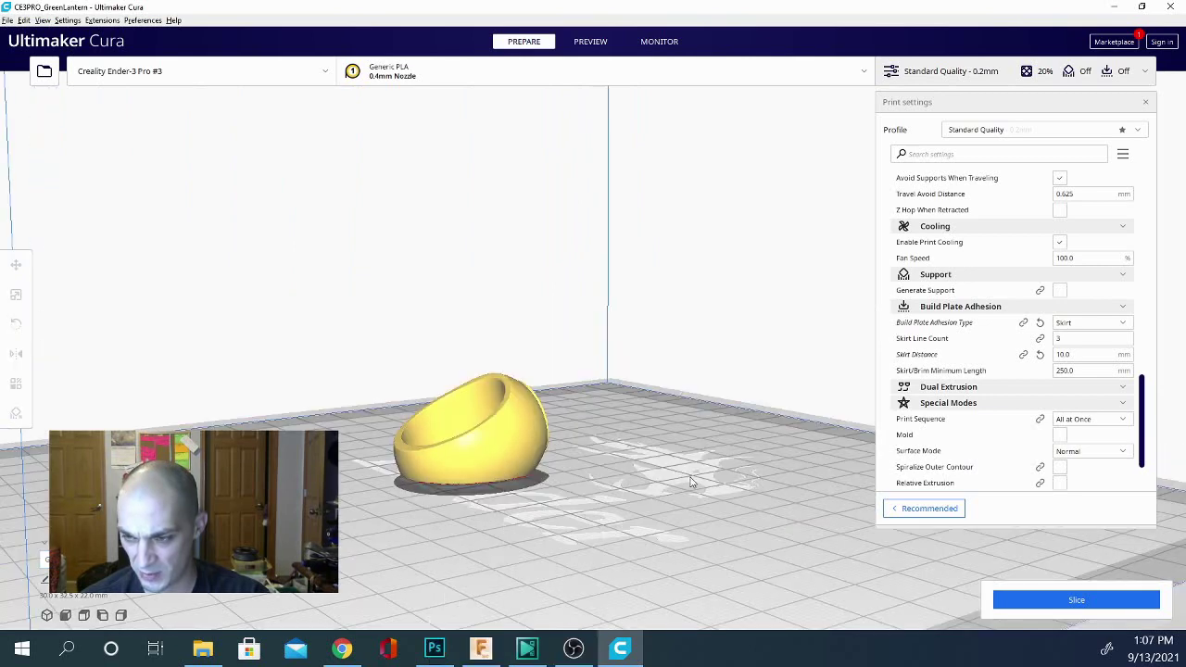
pyautogui.moveTo(670, 494); pyautogui.dragTo(590, 482, button='right')
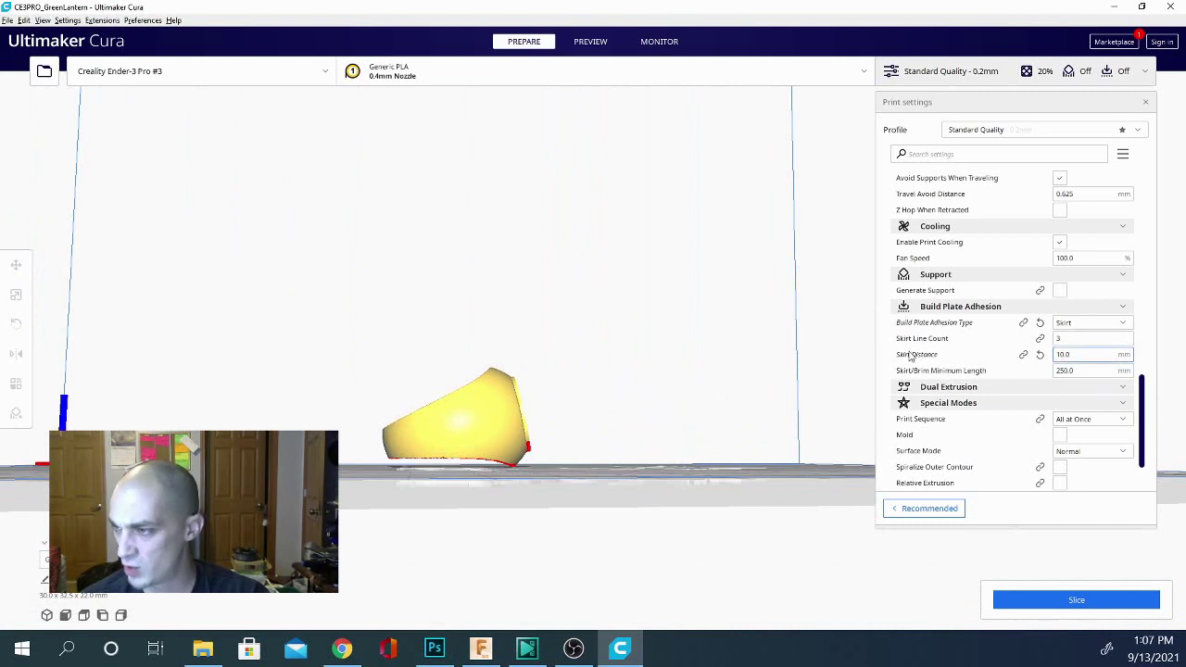
# Step: Enable Generate Support for the print
pyautogui.click(1060, 291)
pyautogui.scroll(1, 1064, 295)
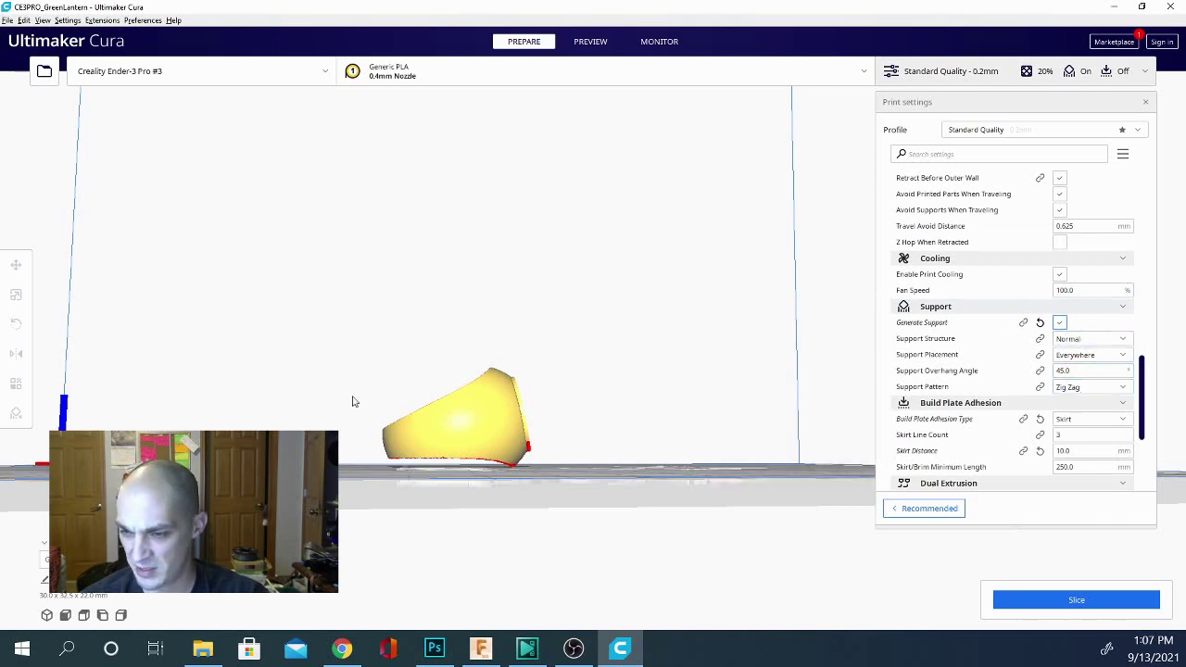
pyautogui.moveTo(352, 402); pyautogui.dragTo(243, 443, button='right')
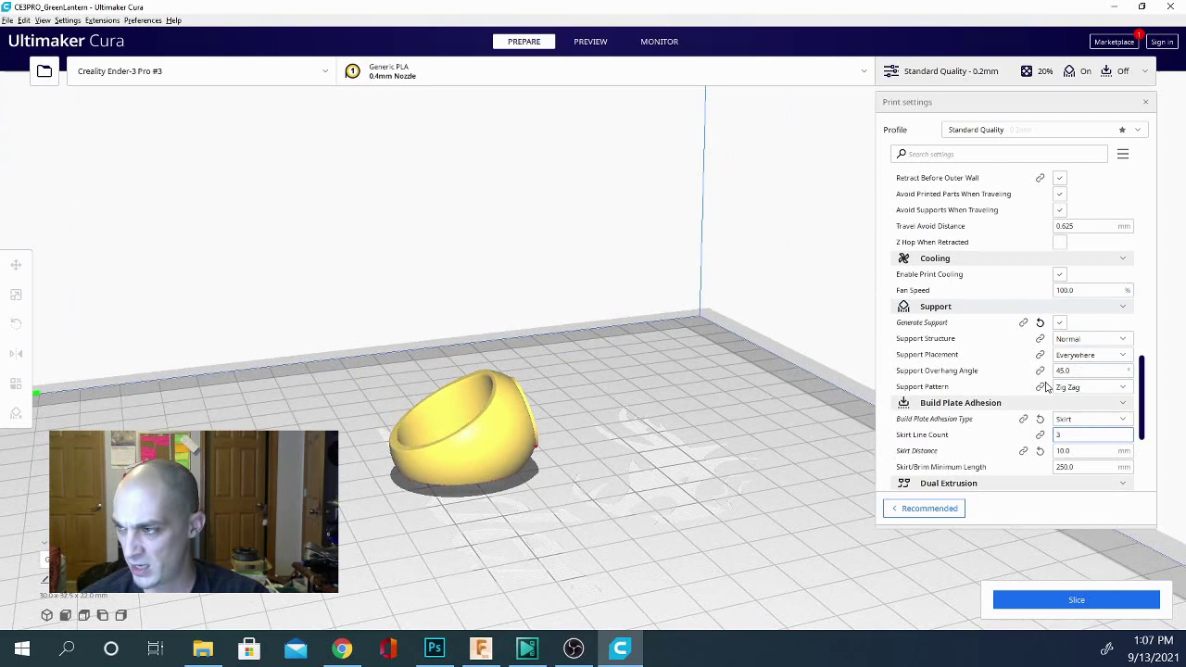
# Step: Set the Layer Height to 0.12 mm and the Printing Temperature to 220 °C
pyautogui.scroll(15, 1075, 343)
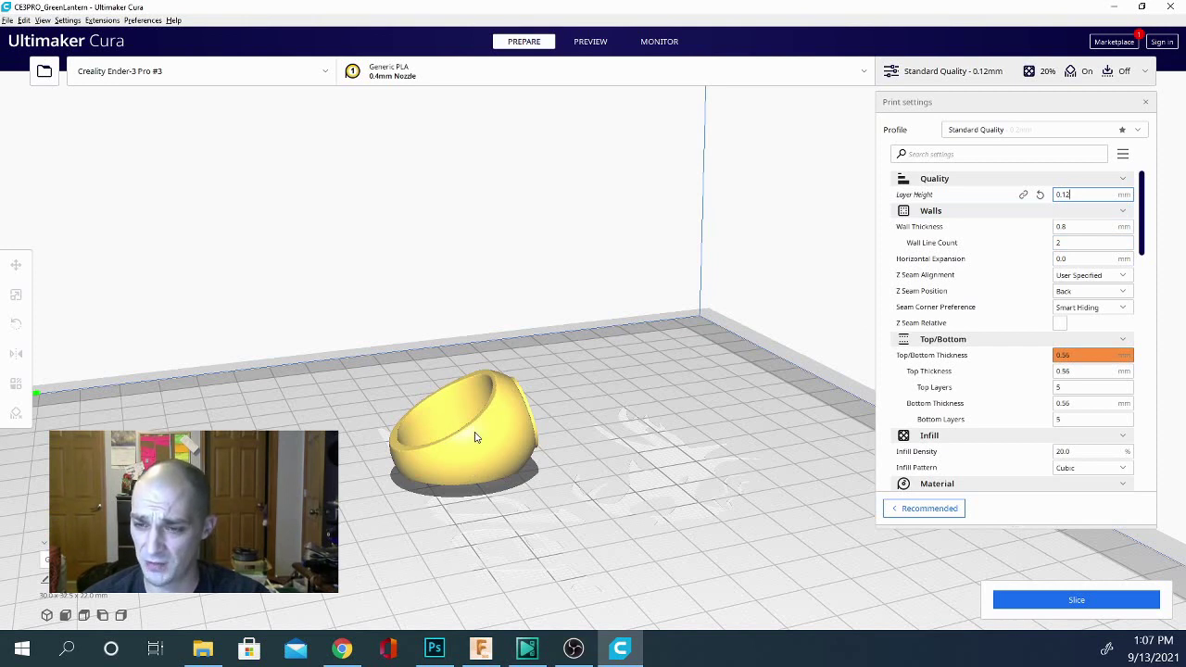
pyautogui.scroll(-1, 955, 389)
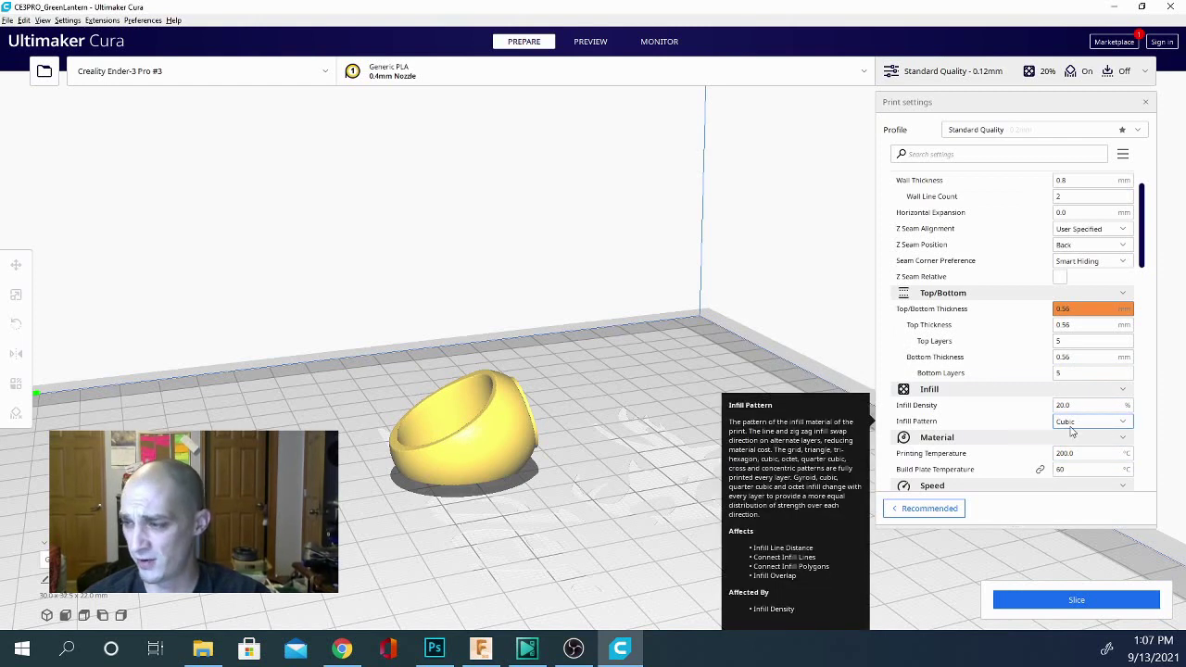
pyautogui.doubleClick(1124, 451)
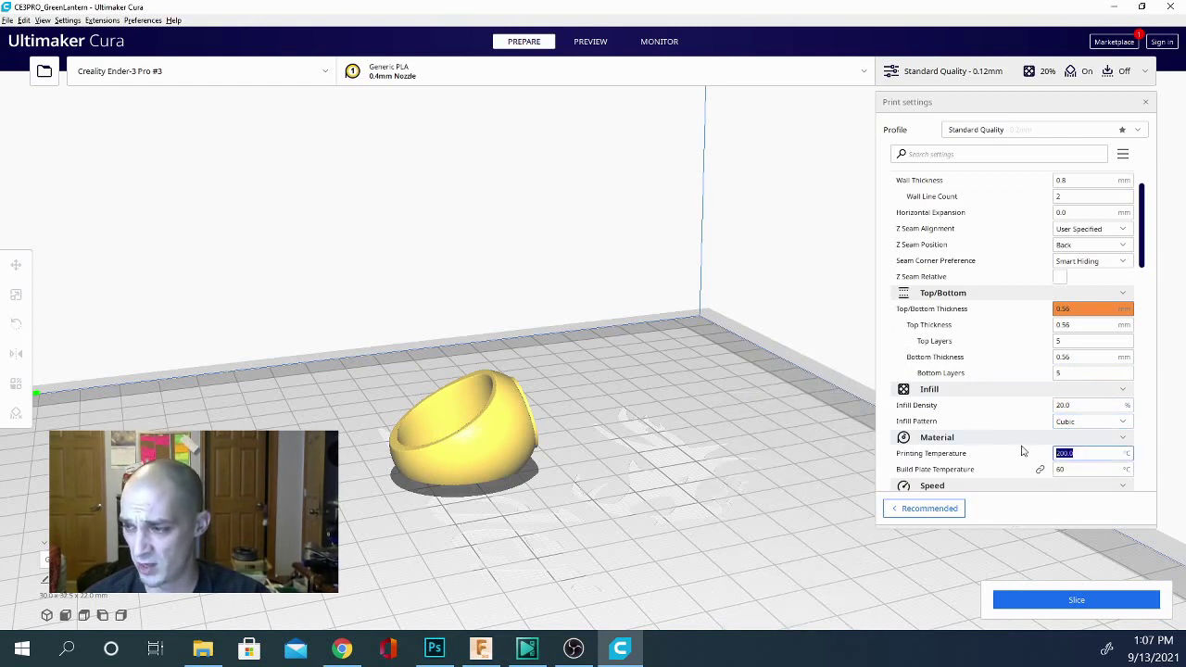
pyautogui.write('220')
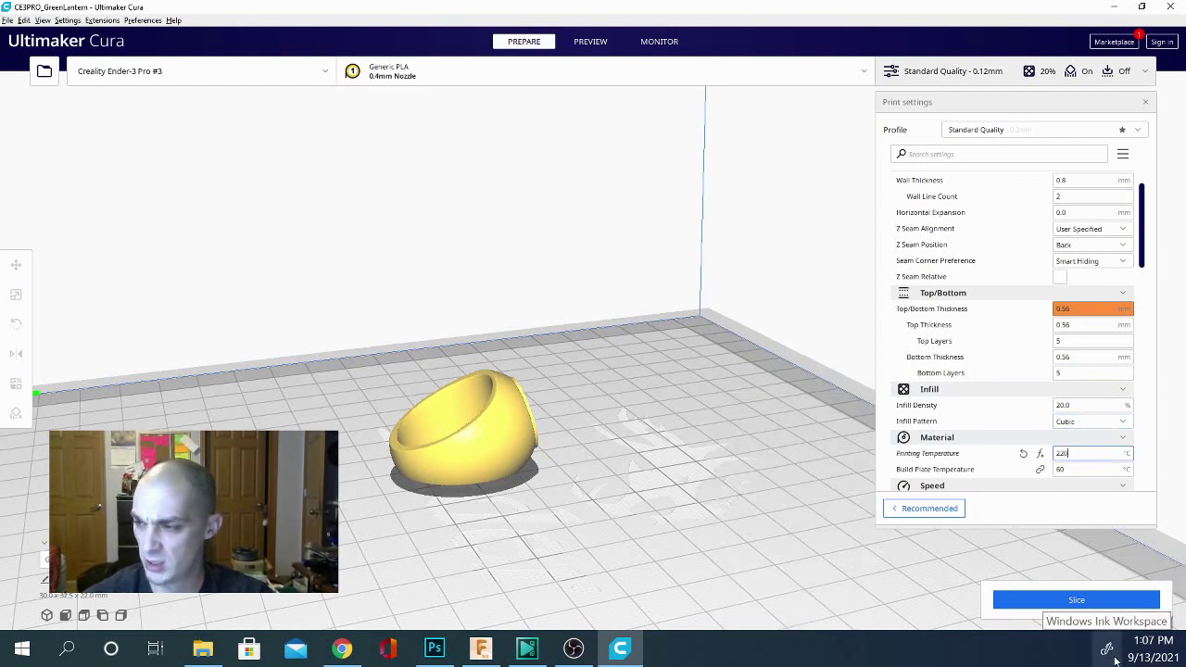
# Step: Review the build plate temperature and print speed settings, and examine the laid-down ring from several angles
pyautogui.scroll(-3, 1038, 441)
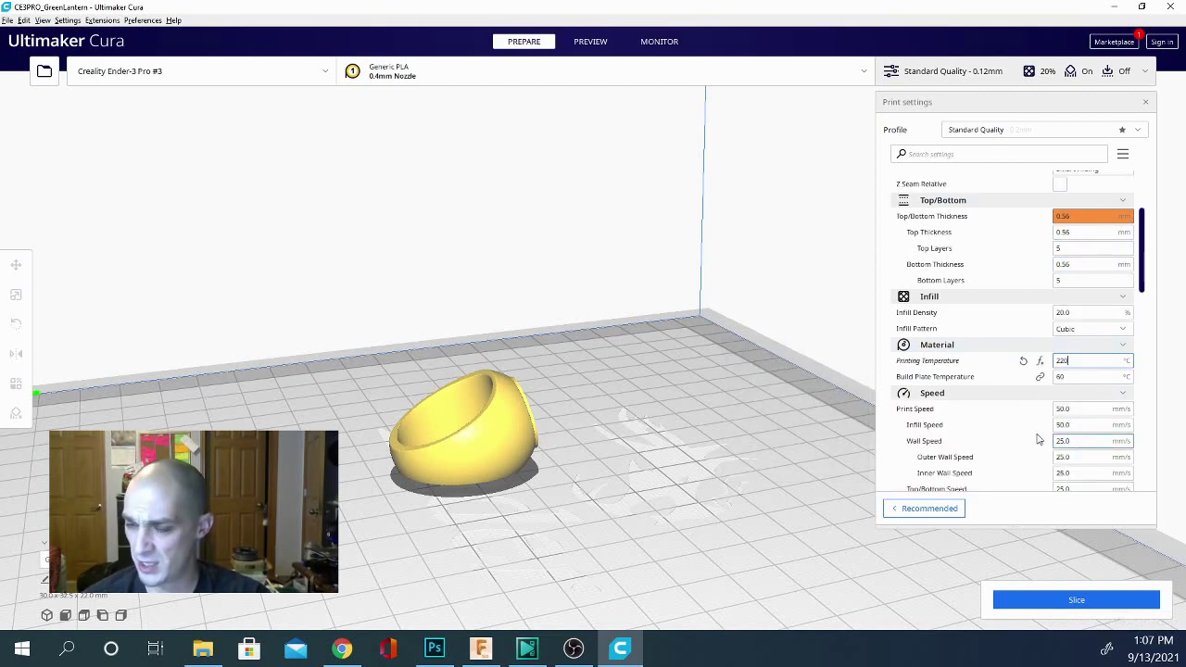
pyautogui.scroll(-1, 705, 483)
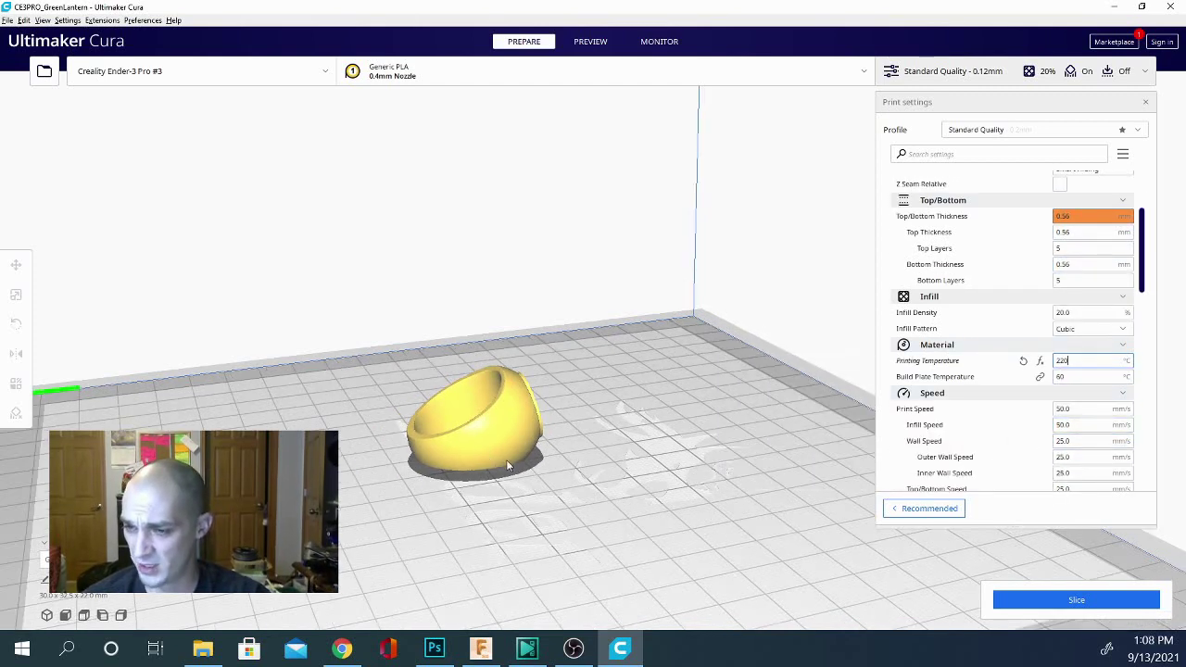
pyautogui.scroll(1, 508, 466)
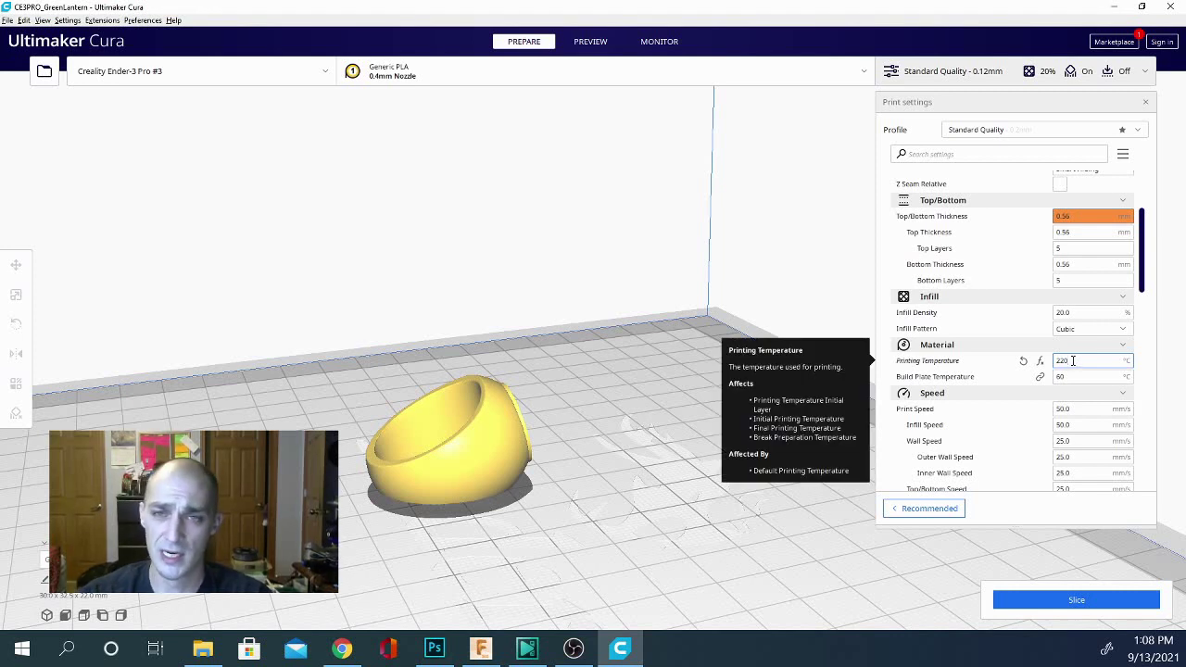
pyautogui.click(1068, 377)
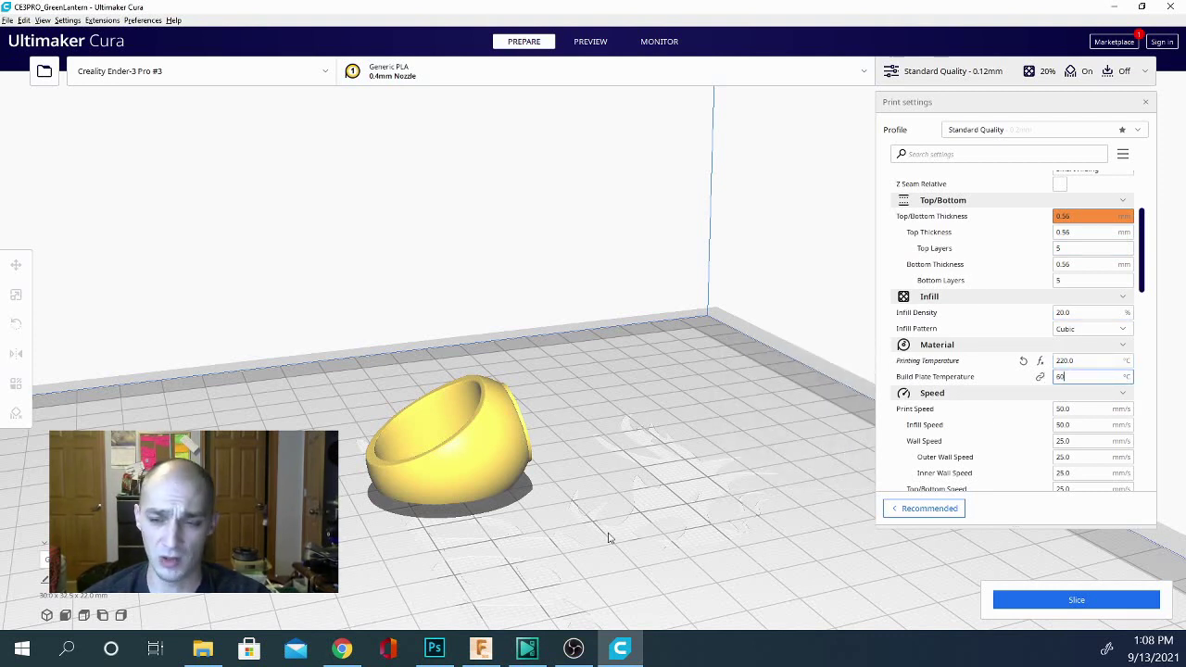
pyautogui.moveTo(636, 508); pyautogui.dragTo(423, 527, button='right')
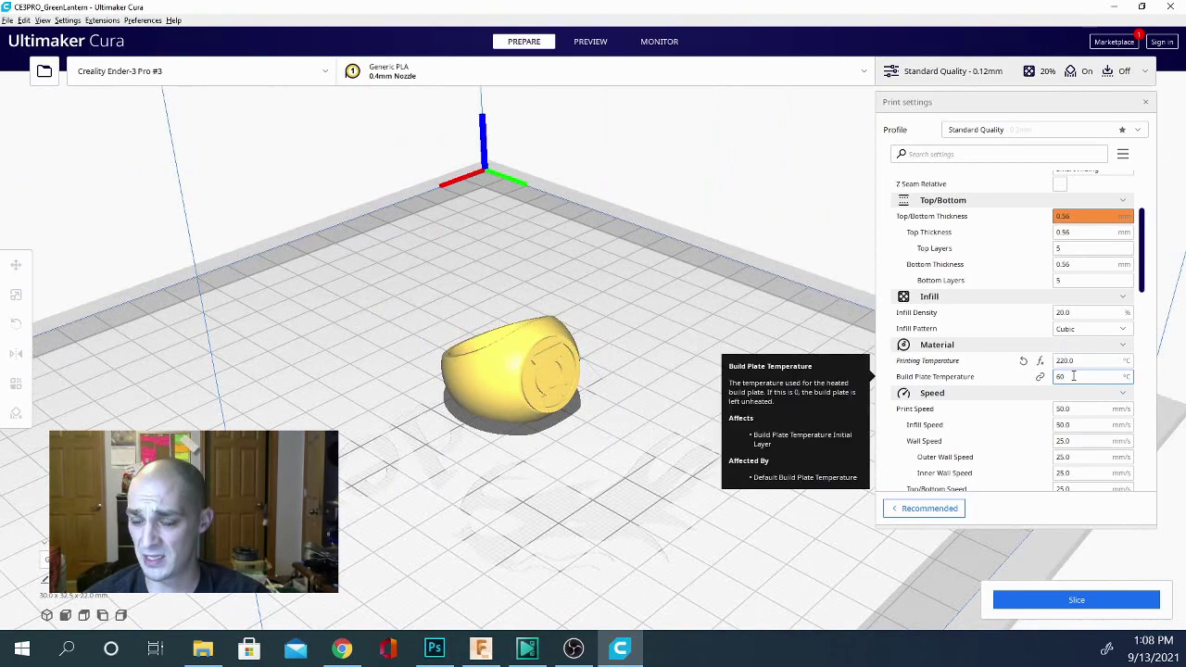
pyautogui.moveTo(340, 502); pyautogui.dragTo(571, 498, button='right')
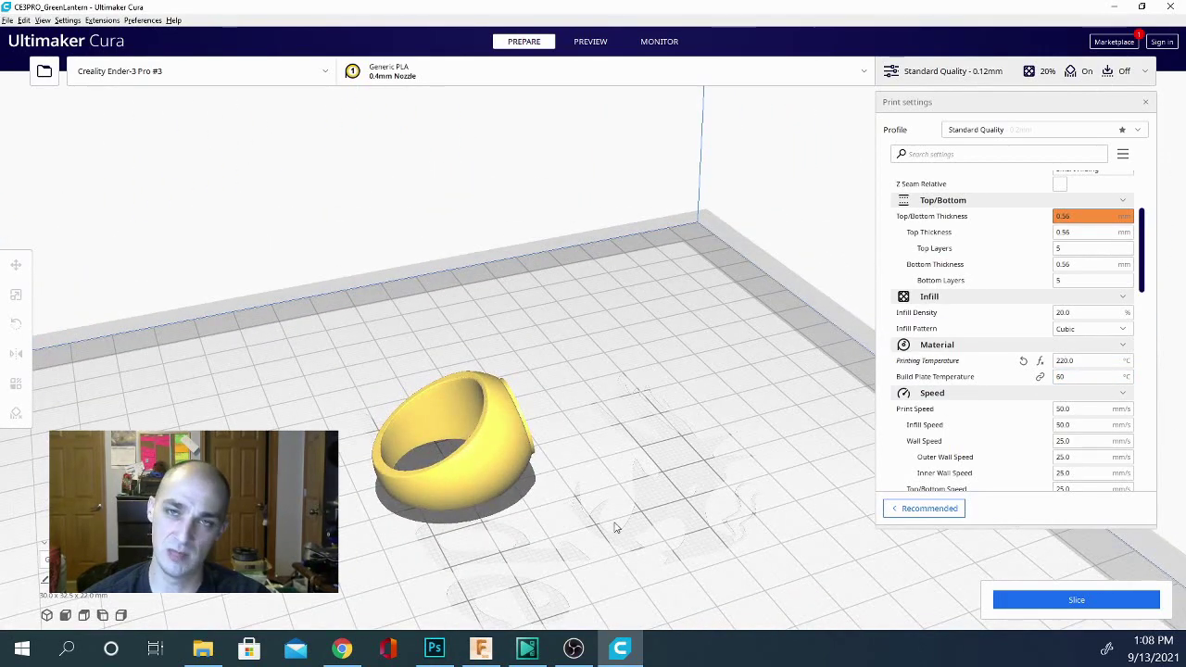
pyautogui.moveTo(653, 480); pyautogui.dragTo(541, 513, button='right')
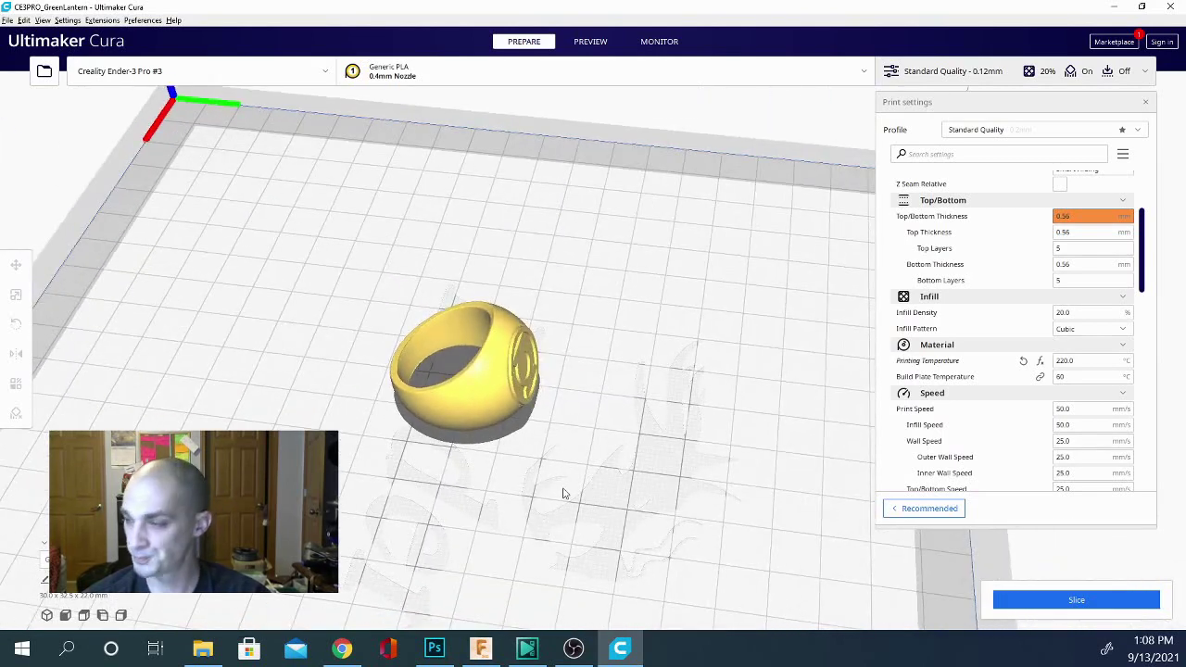
pyautogui.moveTo(585, 504); pyautogui.dragTo(588, 473, button='right')
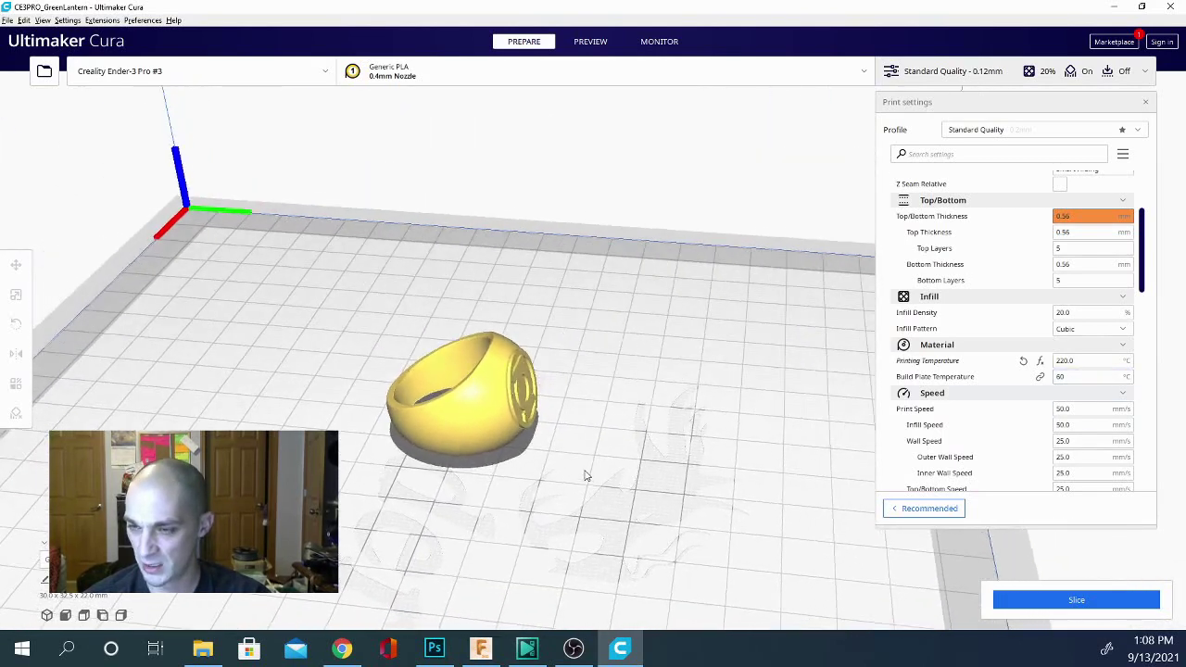
pyautogui.scroll(-3, 1065, 436)
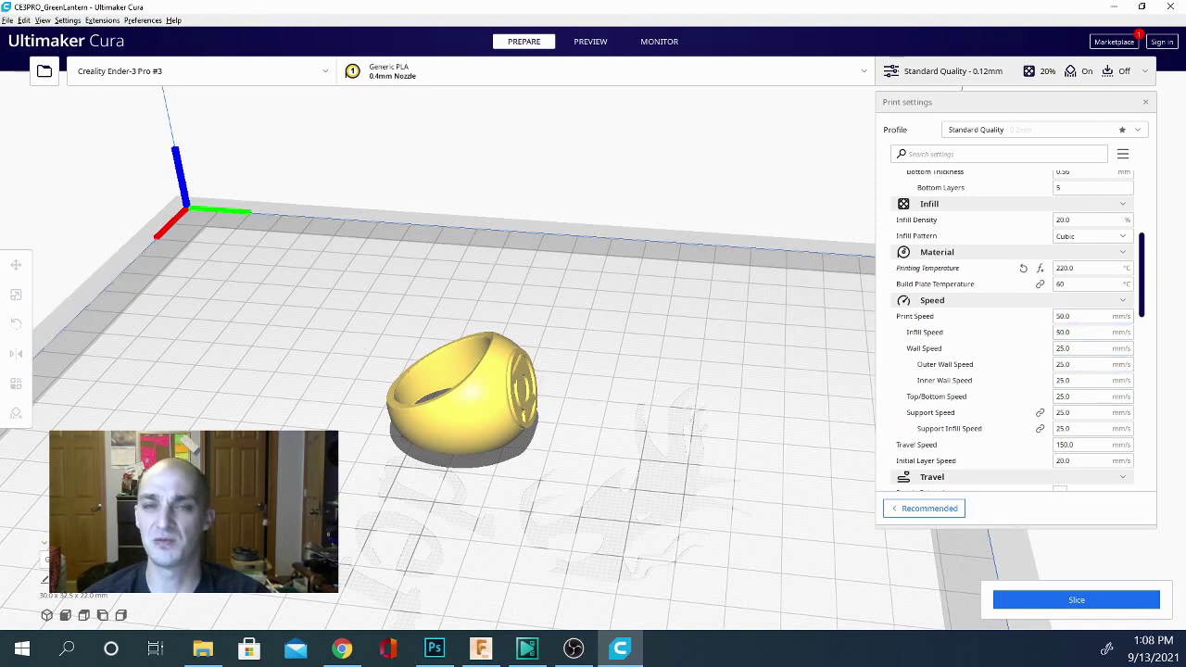
pyautogui.moveTo(306, 533); pyautogui.dragTo(362, 542, button='right')
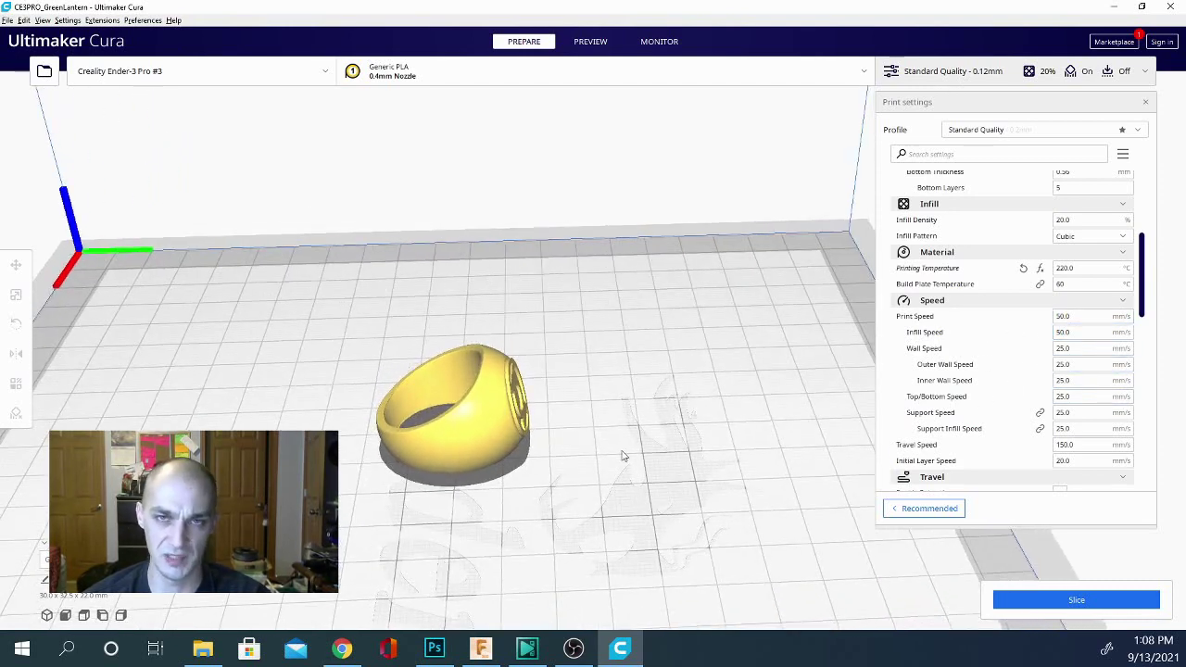
# Step: Set the Retraction Distance to 1.5 mm in the Travel settings
pyautogui.scroll(-4, 998, 367)
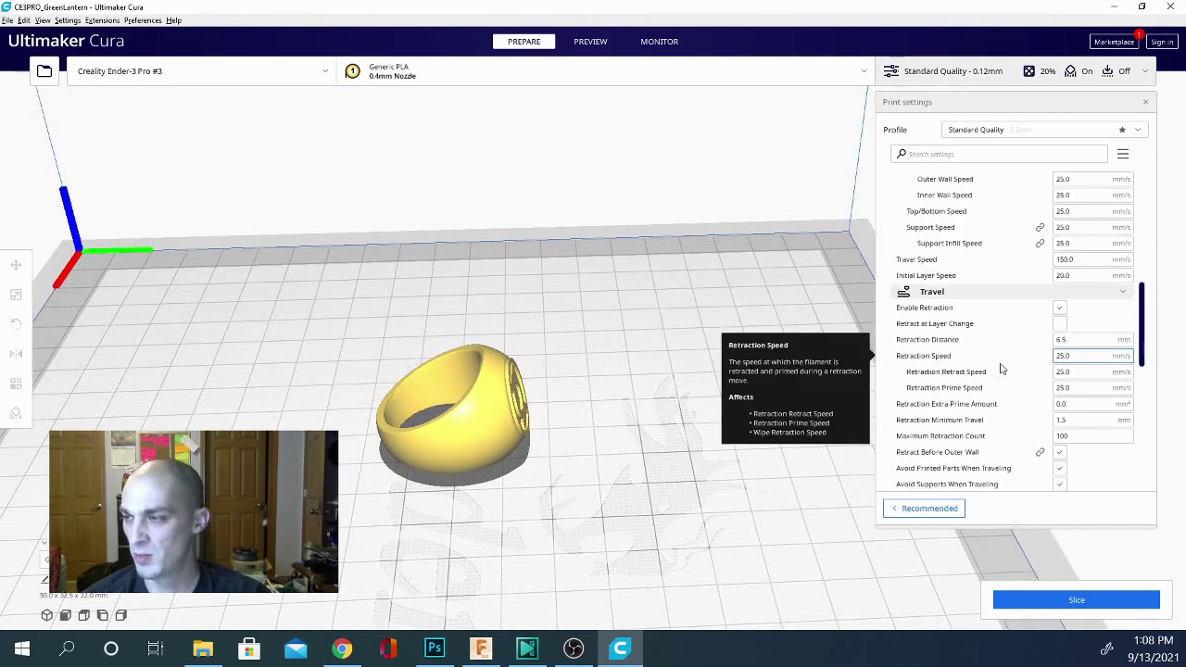
pyautogui.scroll(-6, 1001, 369)
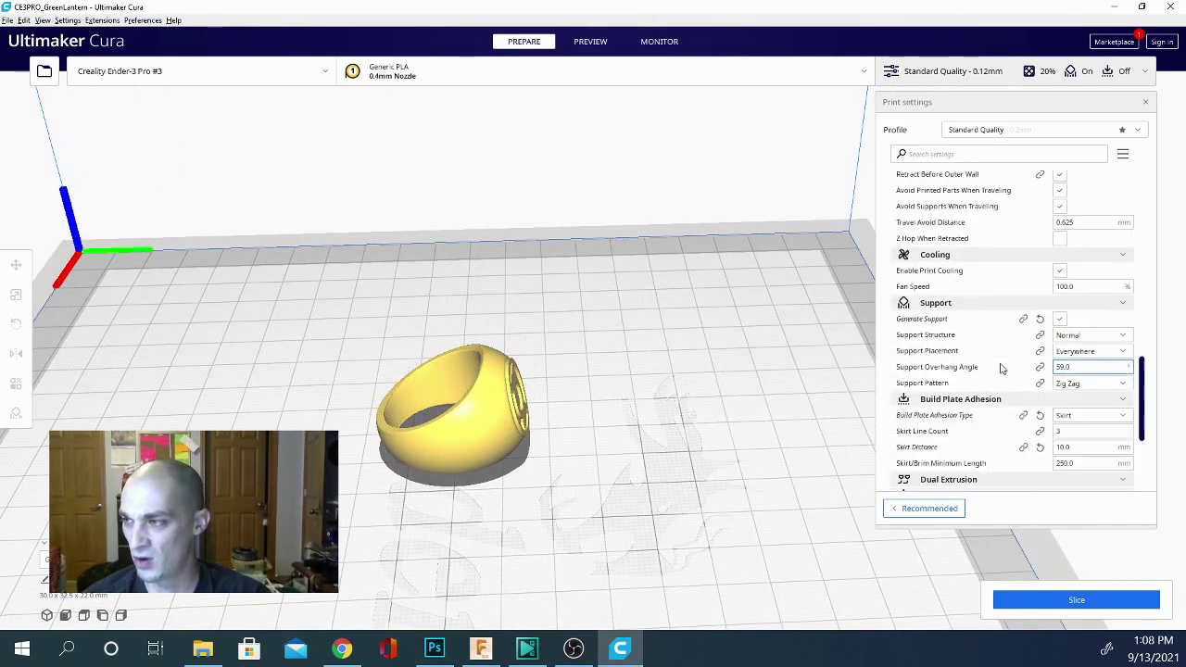
pyautogui.scroll(2, 1001, 369)
pyautogui.scroll(3, 1001, 369)
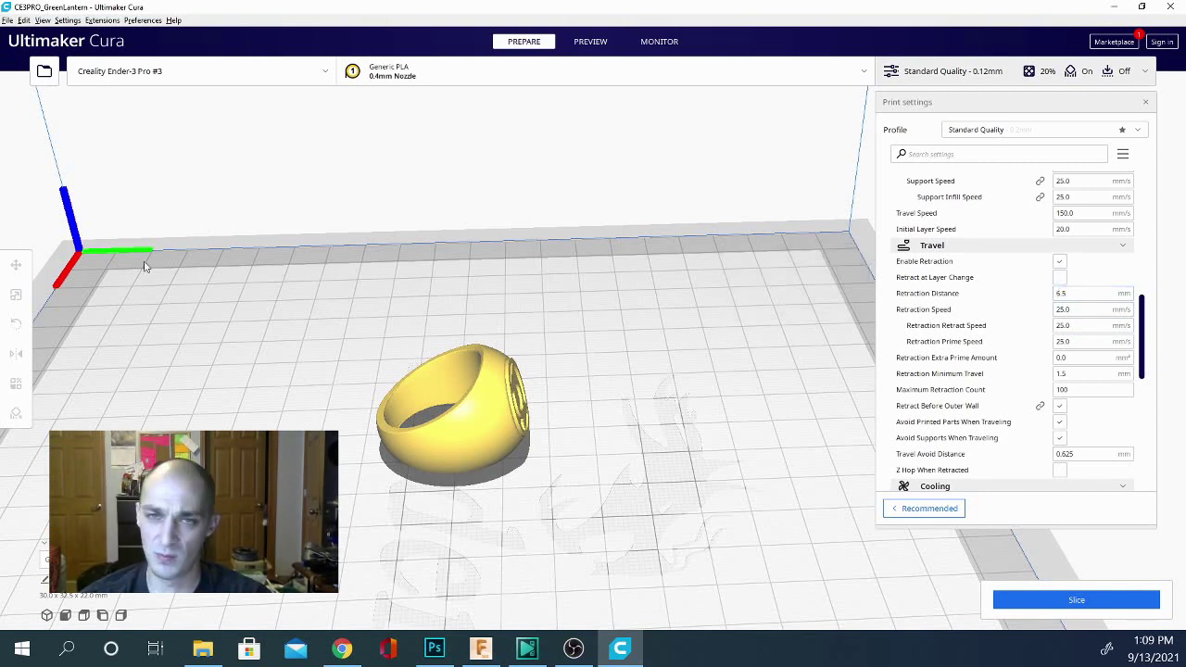
pyautogui.doubleClick(1061, 293)
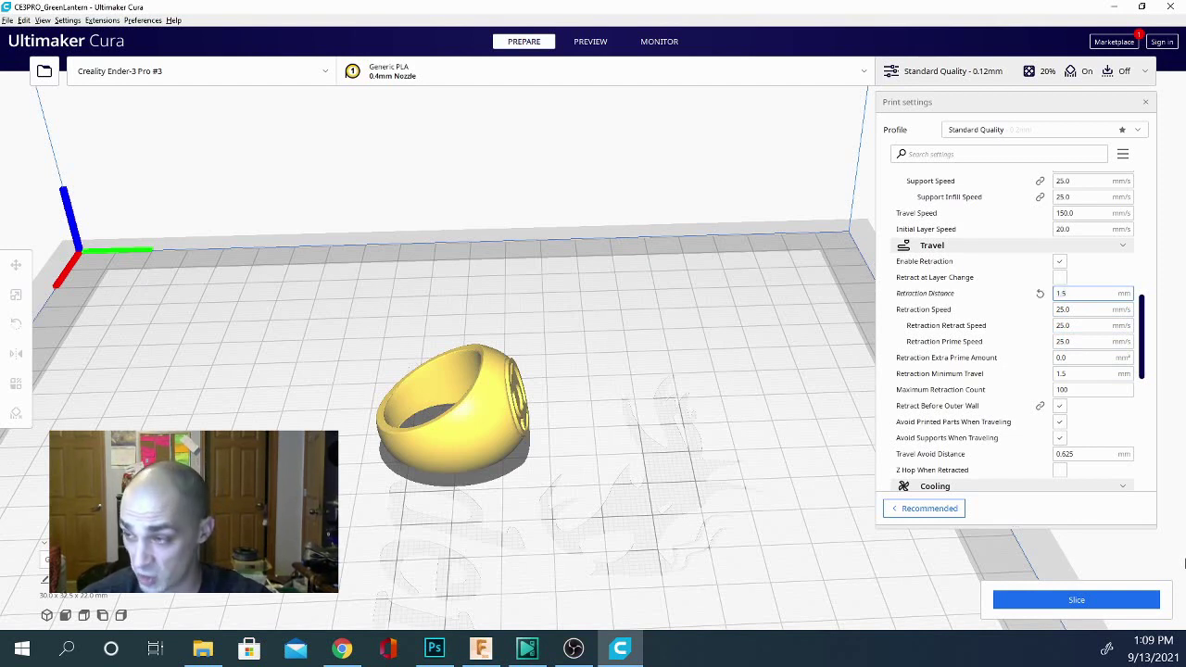
# Step: Check the cooling, support and build plate adhesion settings, and slice the ring model
pyautogui.moveTo(682, 410); pyautogui.dragTo(575, 398, button='right')
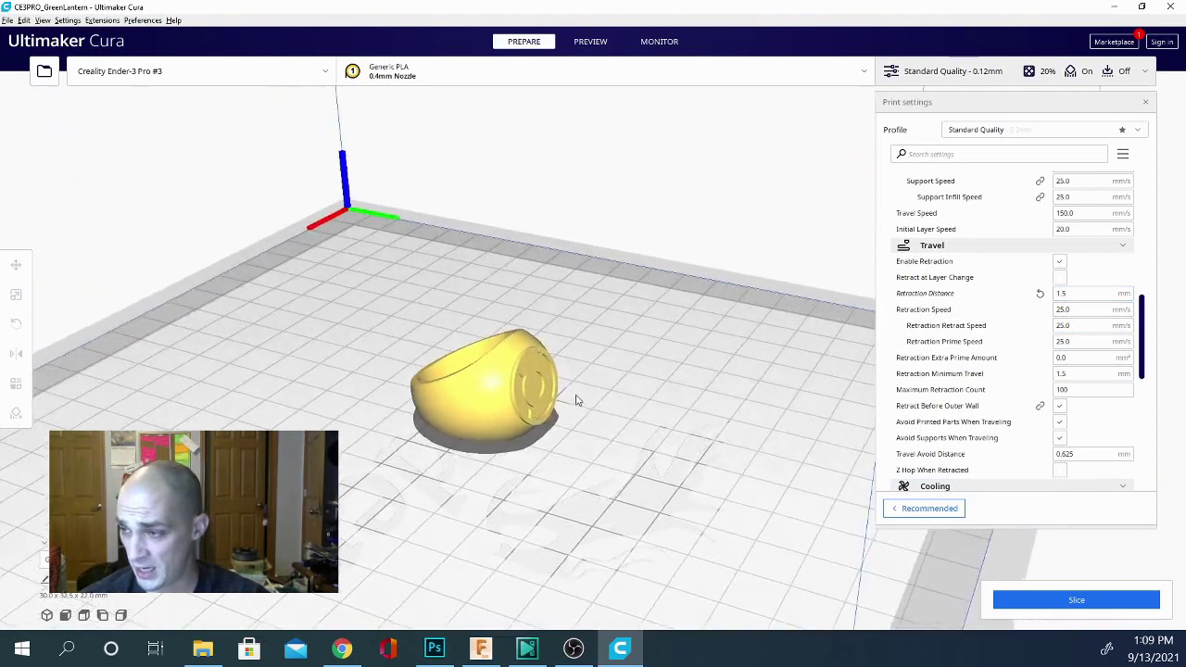
pyautogui.scroll(-6, 1099, 295)
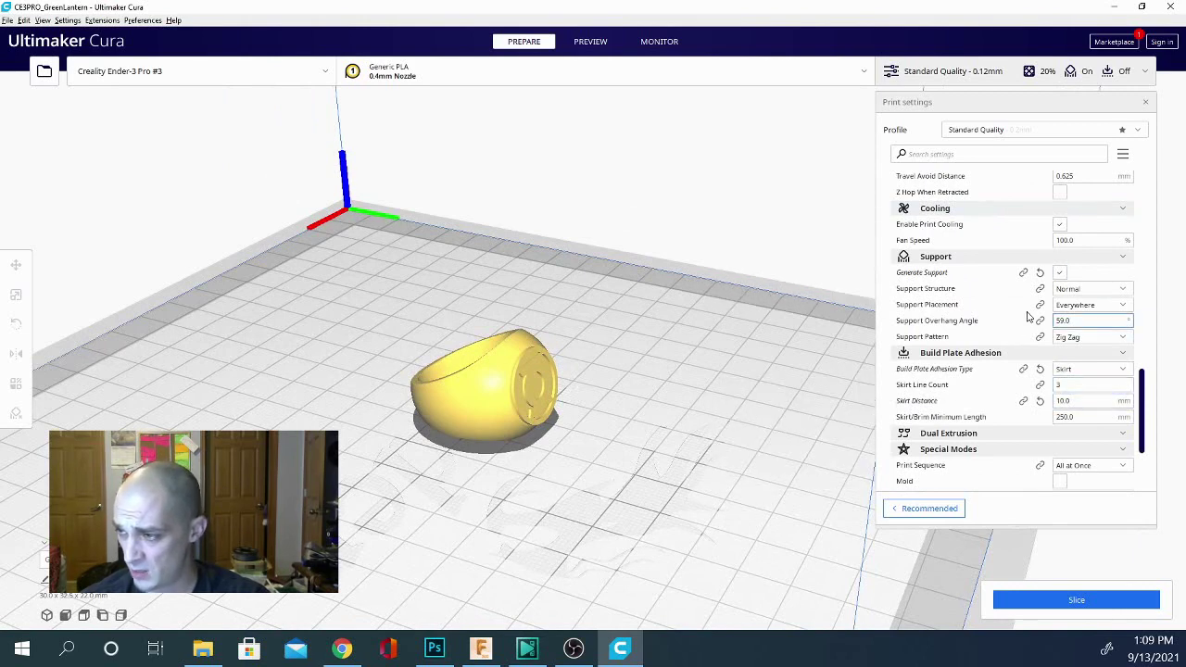
pyautogui.scroll(-3, 683, 480)
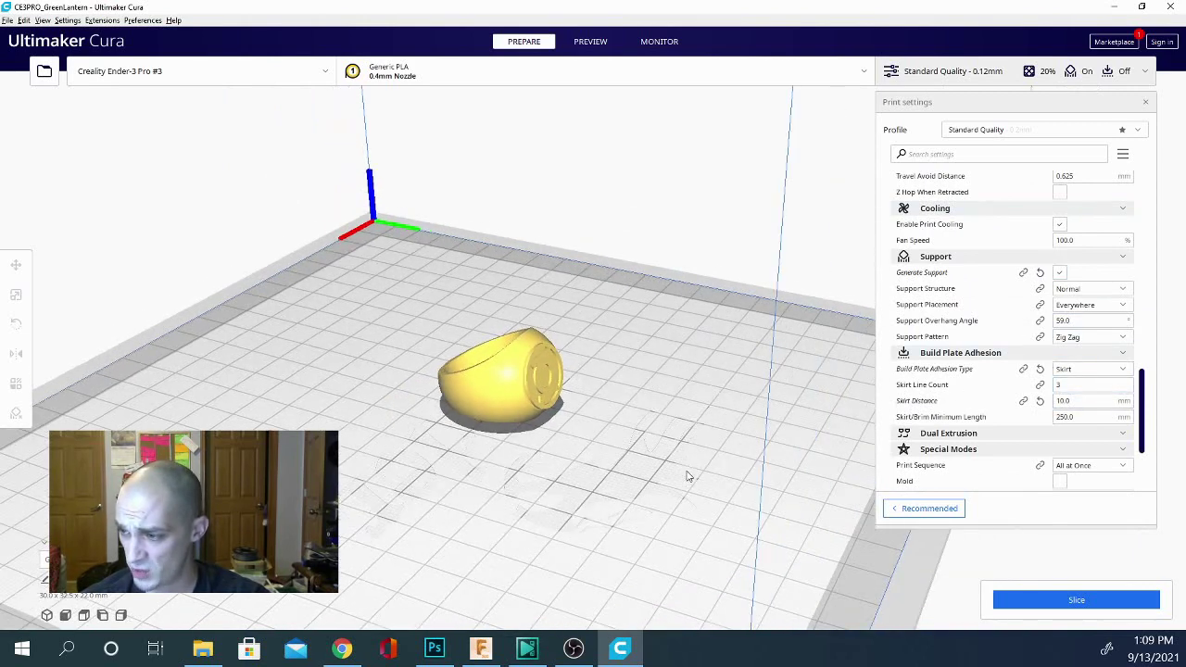
pyautogui.click(1076, 601)
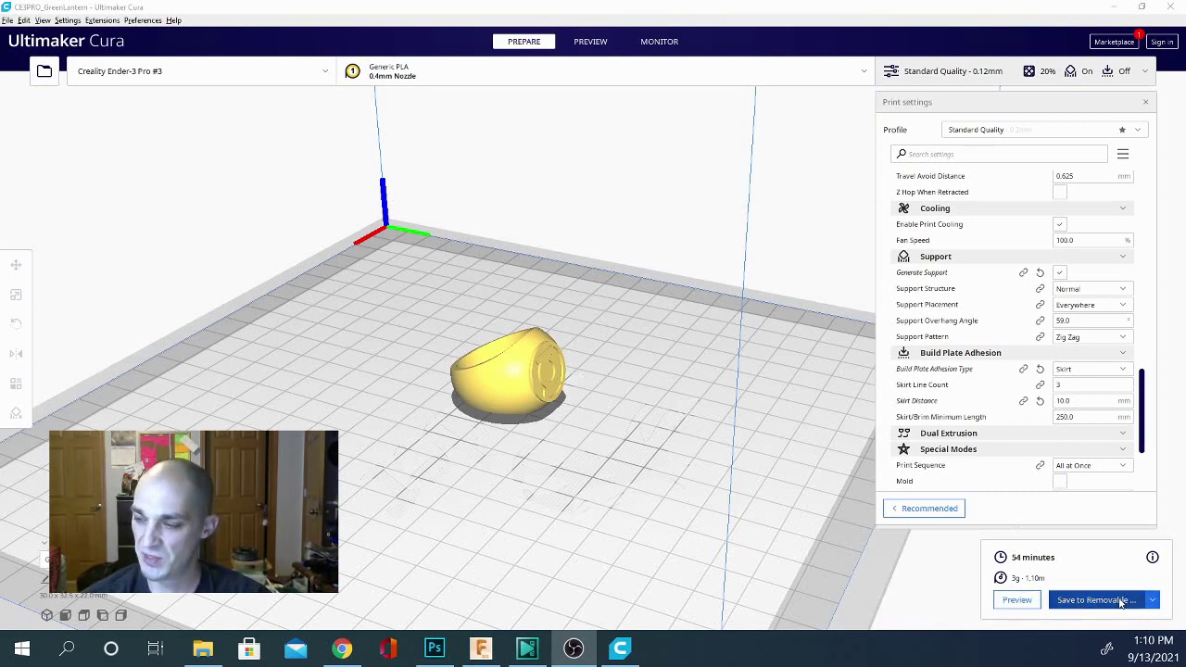
# Step: Save the sliced G-code to the removable drive and show the layer preview of the ring
pyautogui.click(1153, 600)
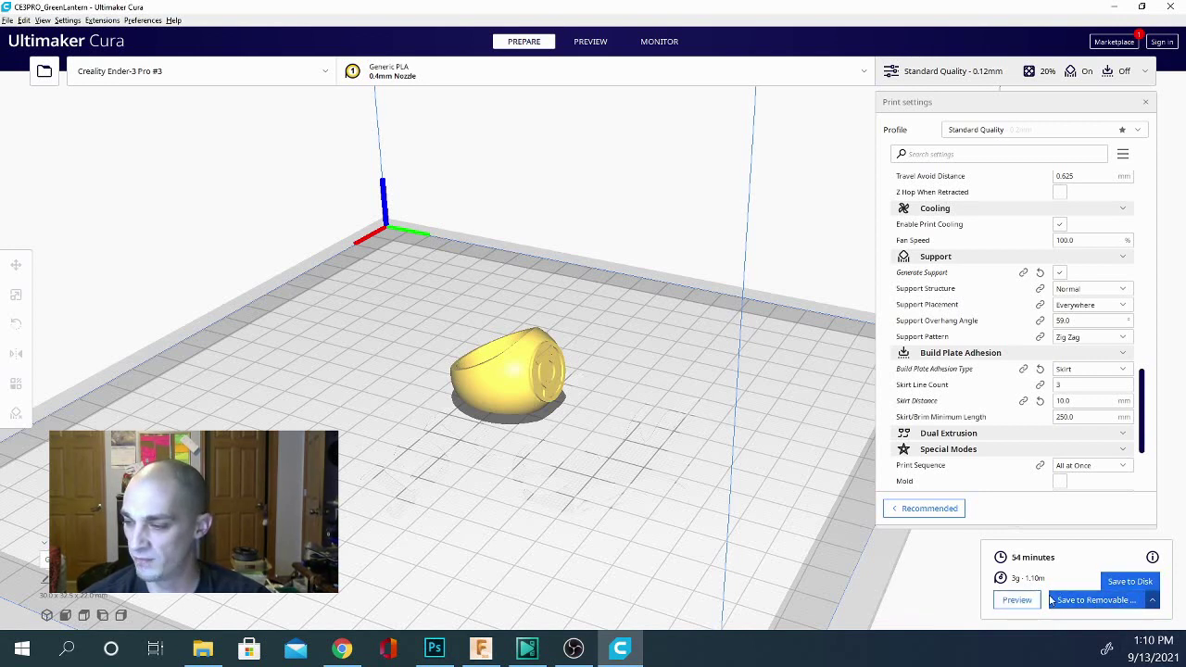
pyautogui.click(1019, 600)
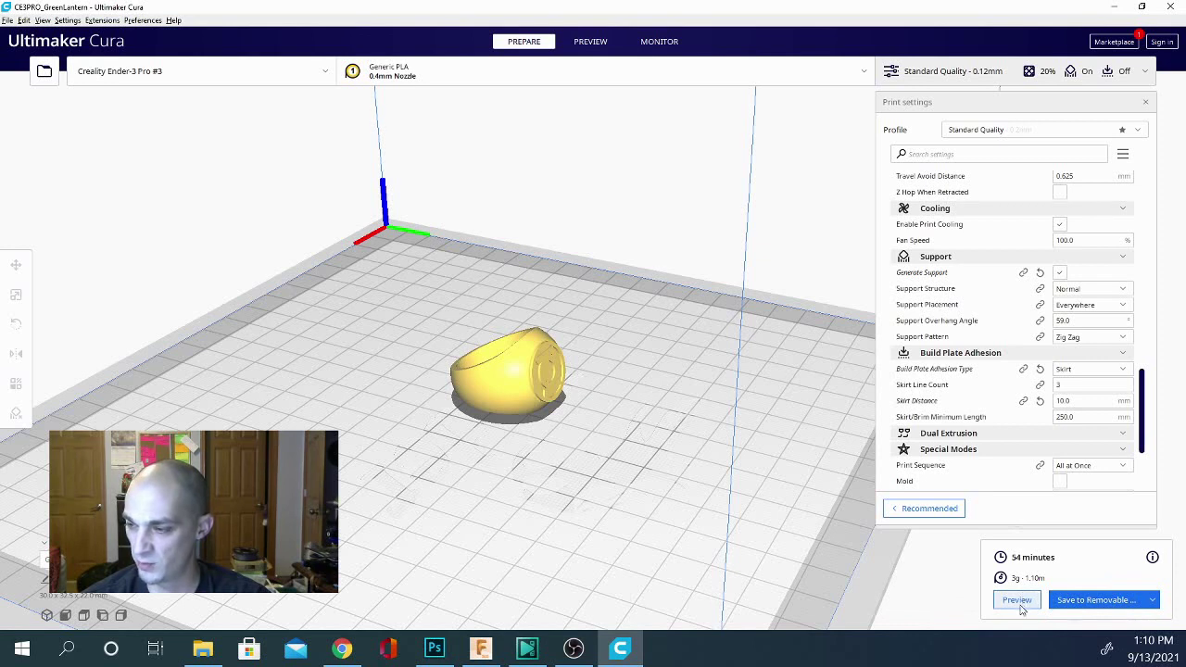
pyautogui.click(1019, 601)
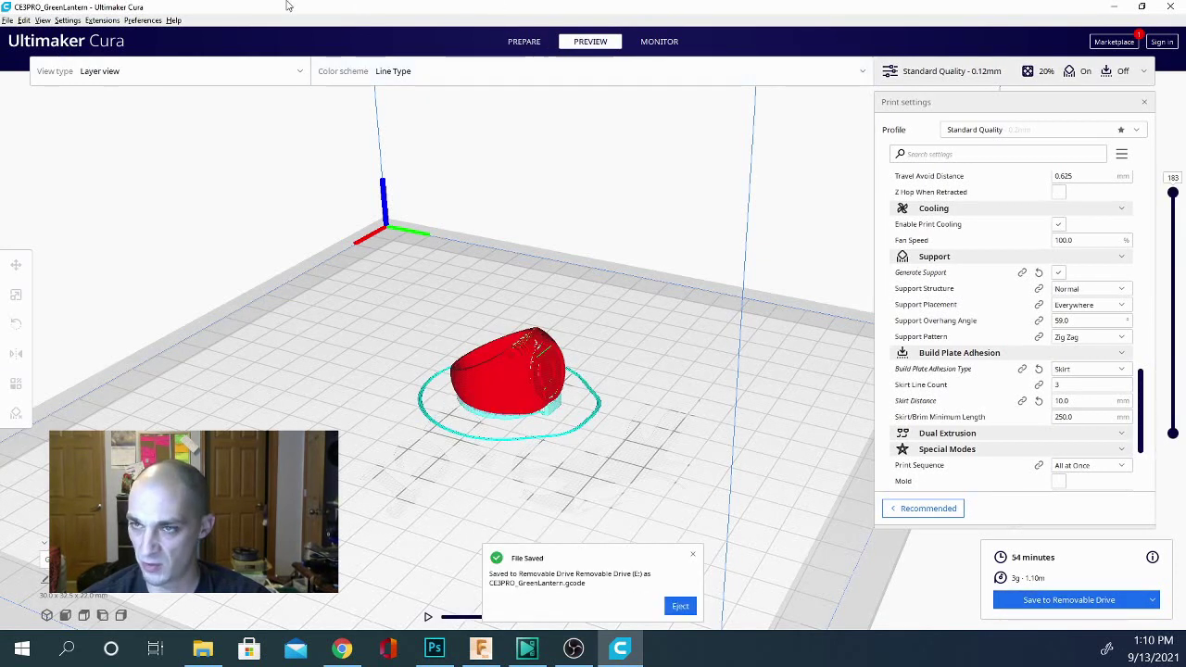
pyautogui.click(692, 556)
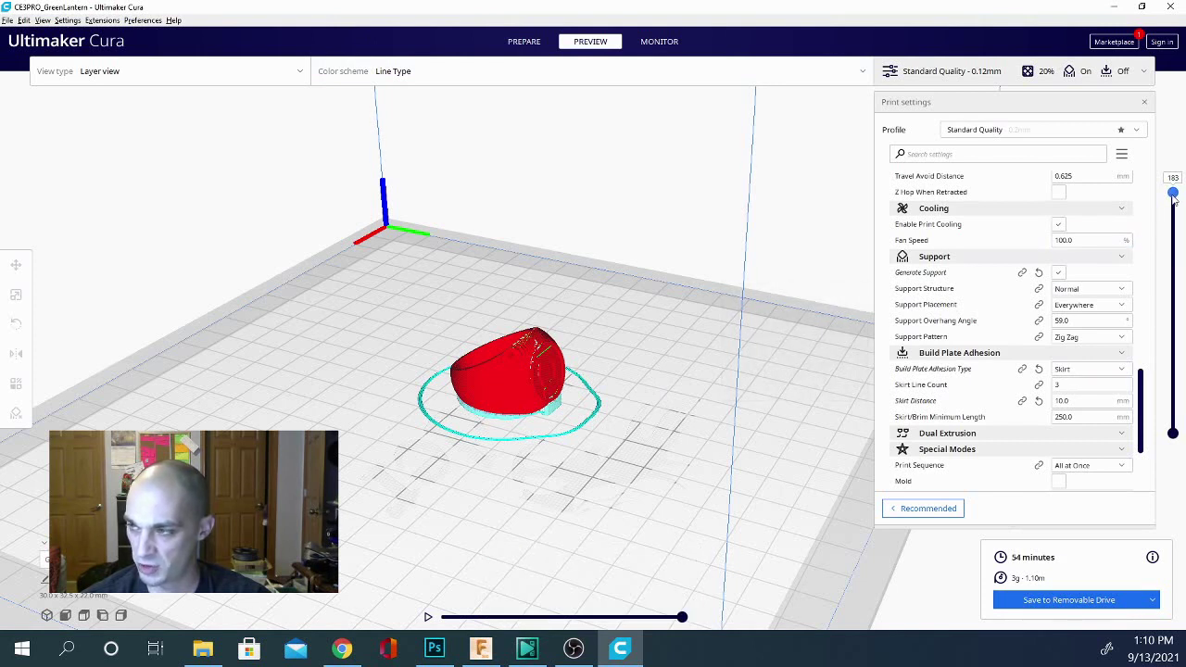
# Step: Lower the layer preview to layer 54 to examine the ring's walls and infill in cross-section
pyautogui.moveTo(1173, 195); pyautogui.dragTo(1184, 360)
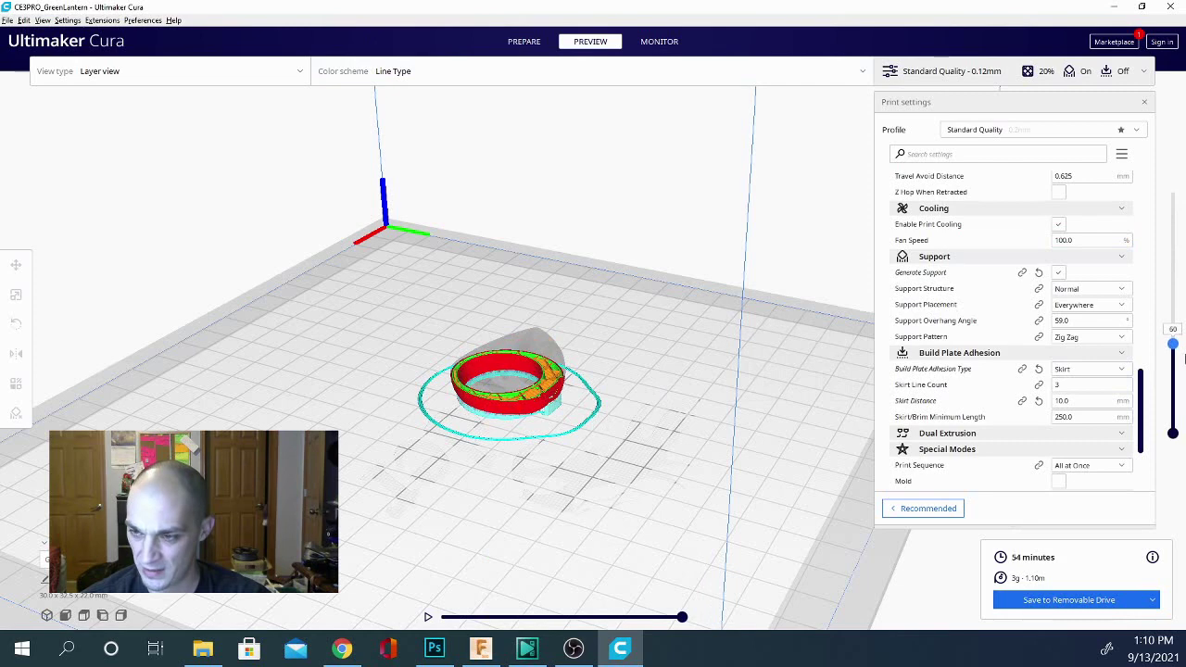
pyautogui.scroll(5, 494, 385)
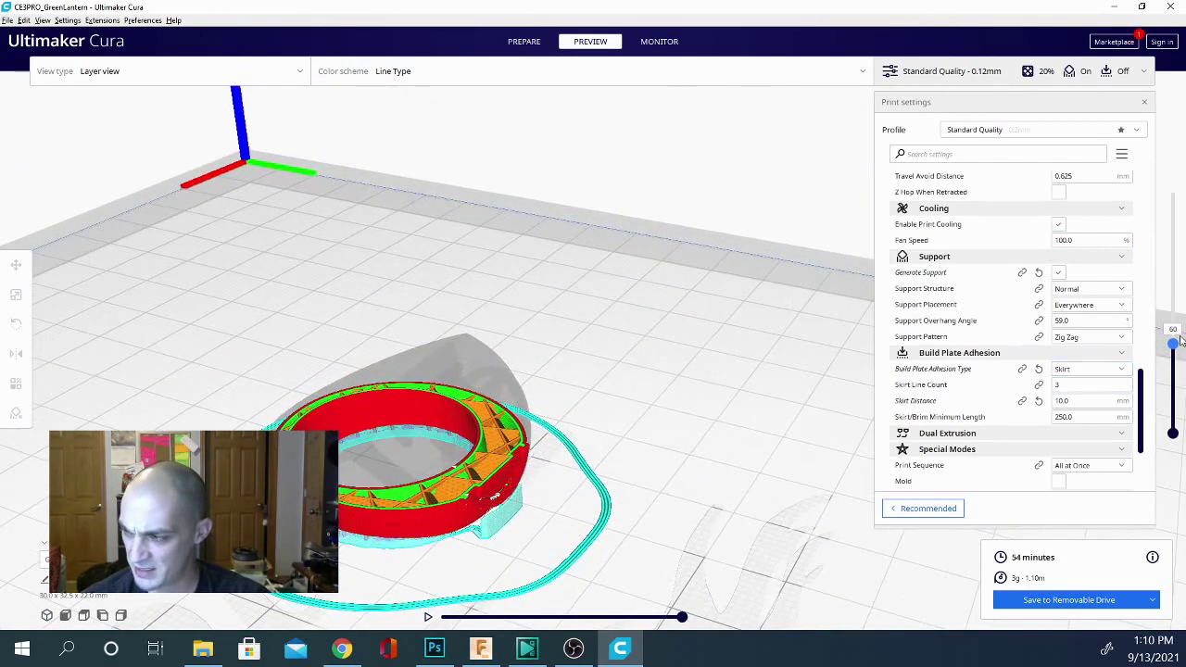
pyautogui.moveTo(1176, 350)
pyautogui.mouseDown()
pyautogui.moveTo(1180, 284)
pyautogui.moveTo(1180, 380)
pyautogui.moveTo(1177, 350)
pyautogui.mouseUp()
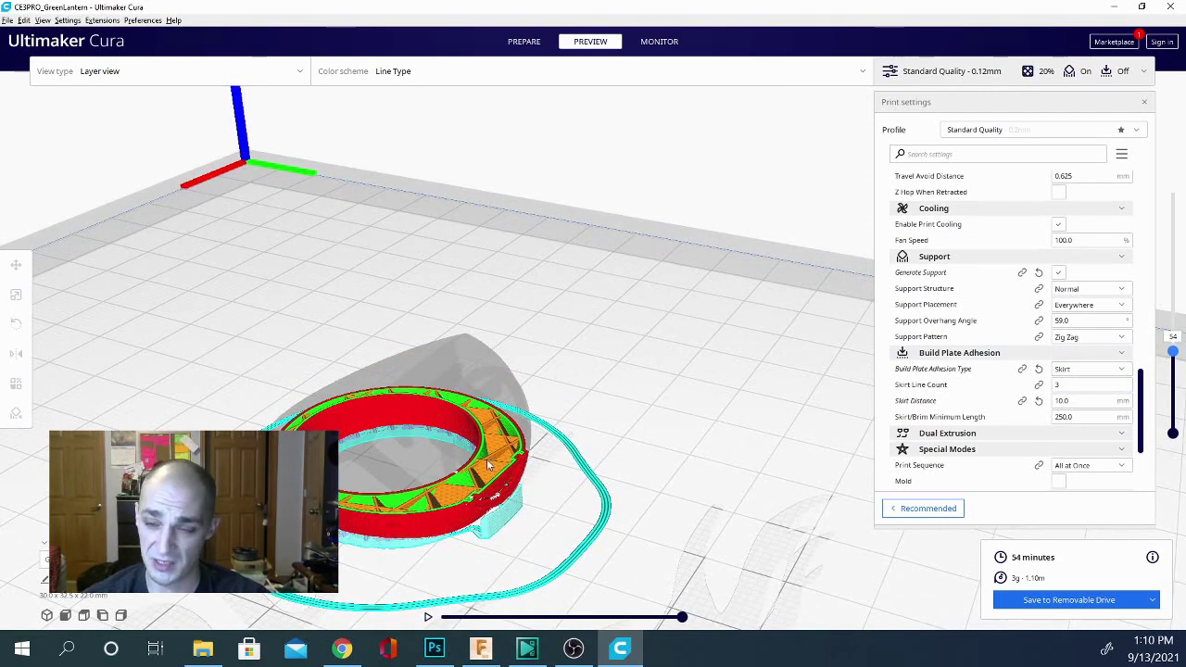
pyautogui.scroll(3, 489, 459)
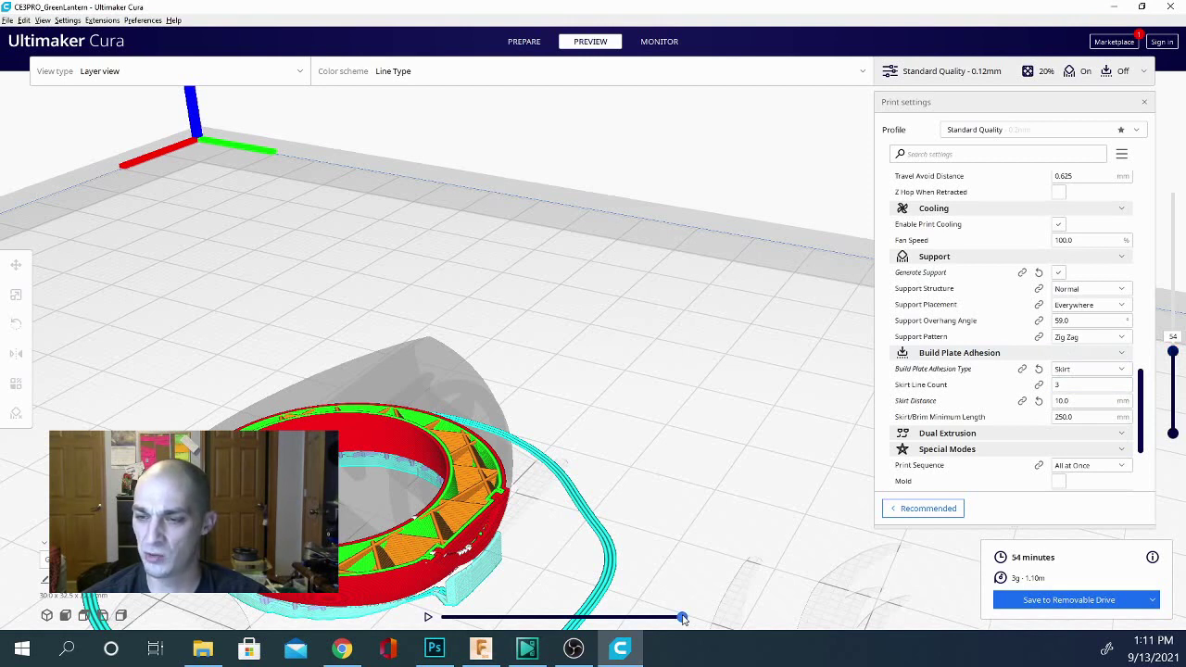
# Step: Isolate the toolpath of layer 54 and examine its walls and infill from above and at an angle
pyautogui.moveTo(681, 619)
pyautogui.mouseDown()
pyautogui.moveTo(524, 619)
pyautogui.moveTo(683, 617)
pyautogui.mouseUp()
pyautogui.rightClick(572, 614)
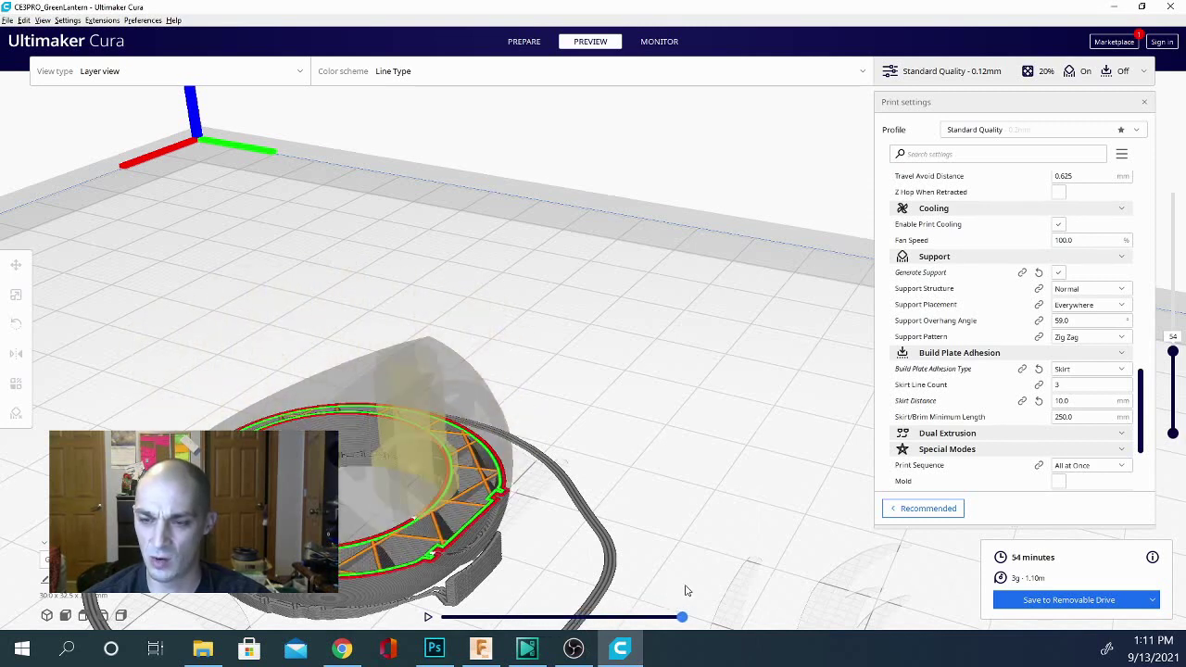
pyautogui.moveTo(635, 490); pyautogui.dragTo(386, 338, button='right')
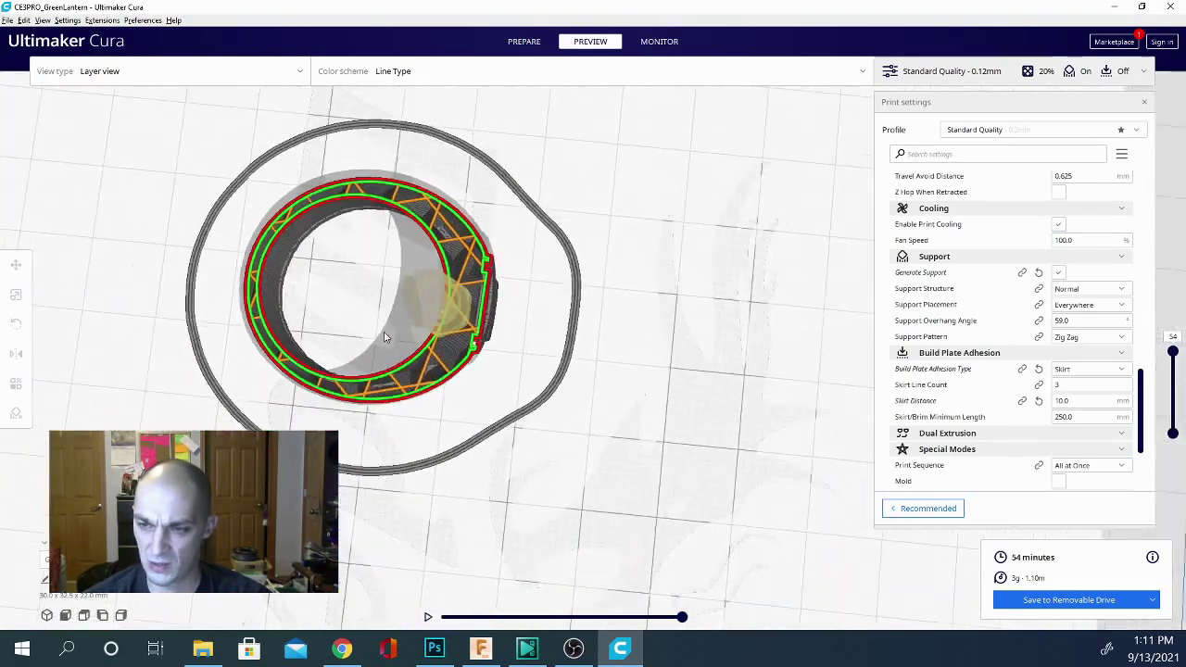
pyautogui.scroll(3, 386, 338)
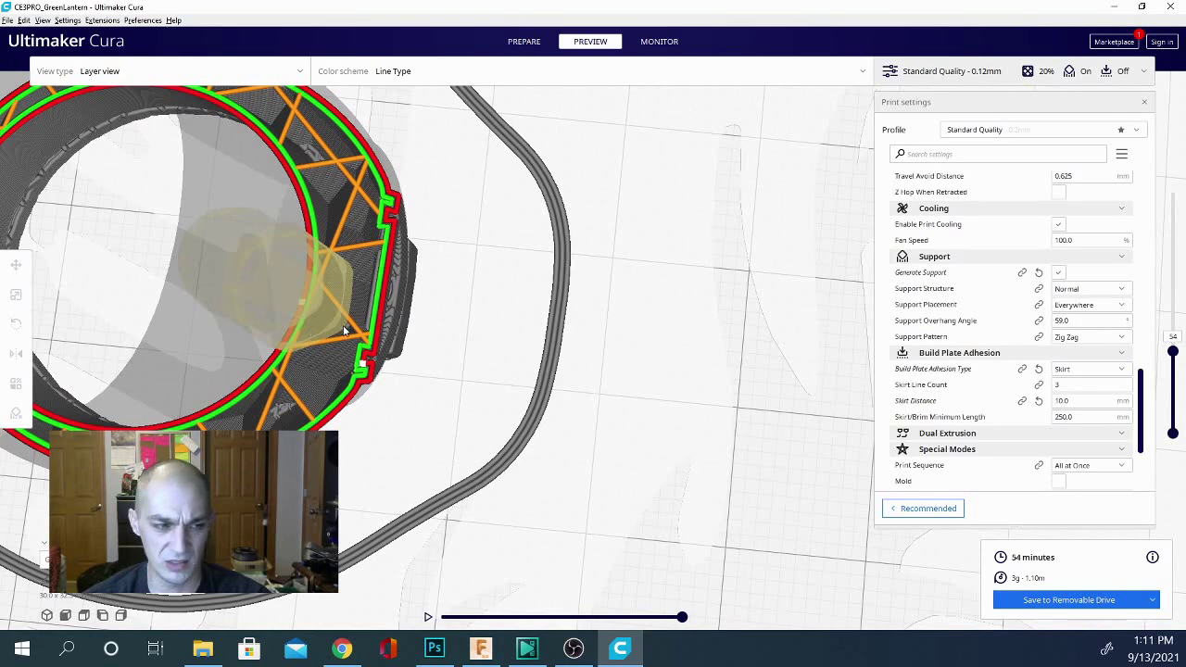
pyautogui.scroll(-8, 567, 447)
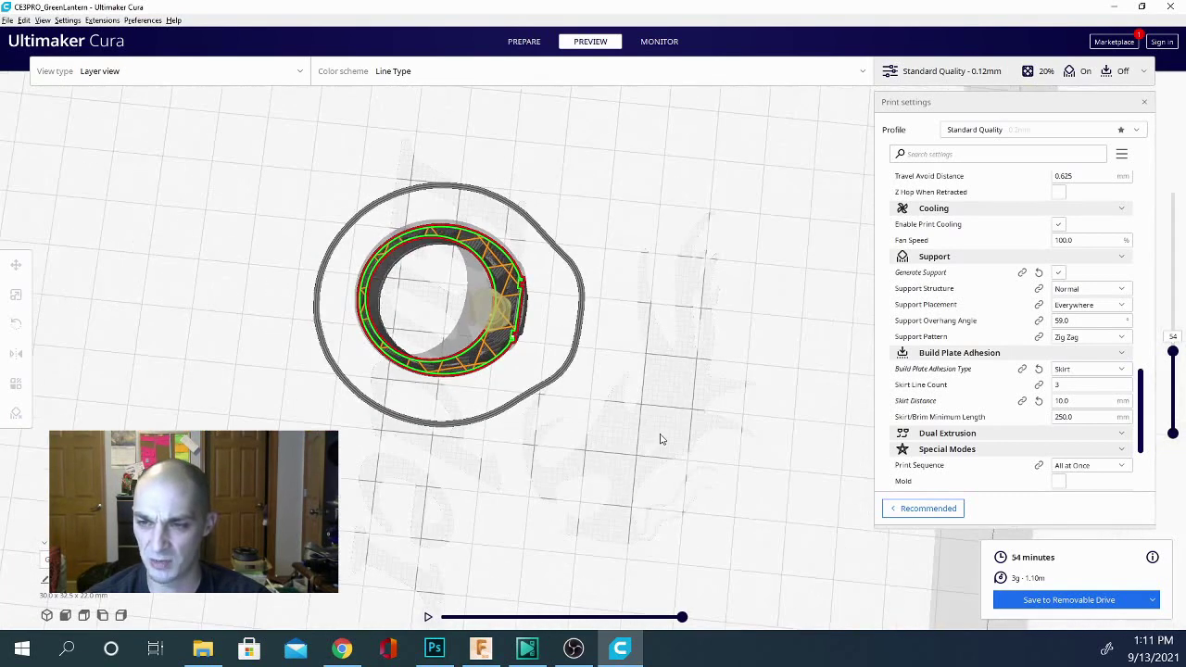
pyautogui.scroll(3, 352, 303)
pyautogui.scroll(3, 485, 380)
pyautogui.moveTo(478, 448); pyautogui.dragTo(410, 489, button='right')
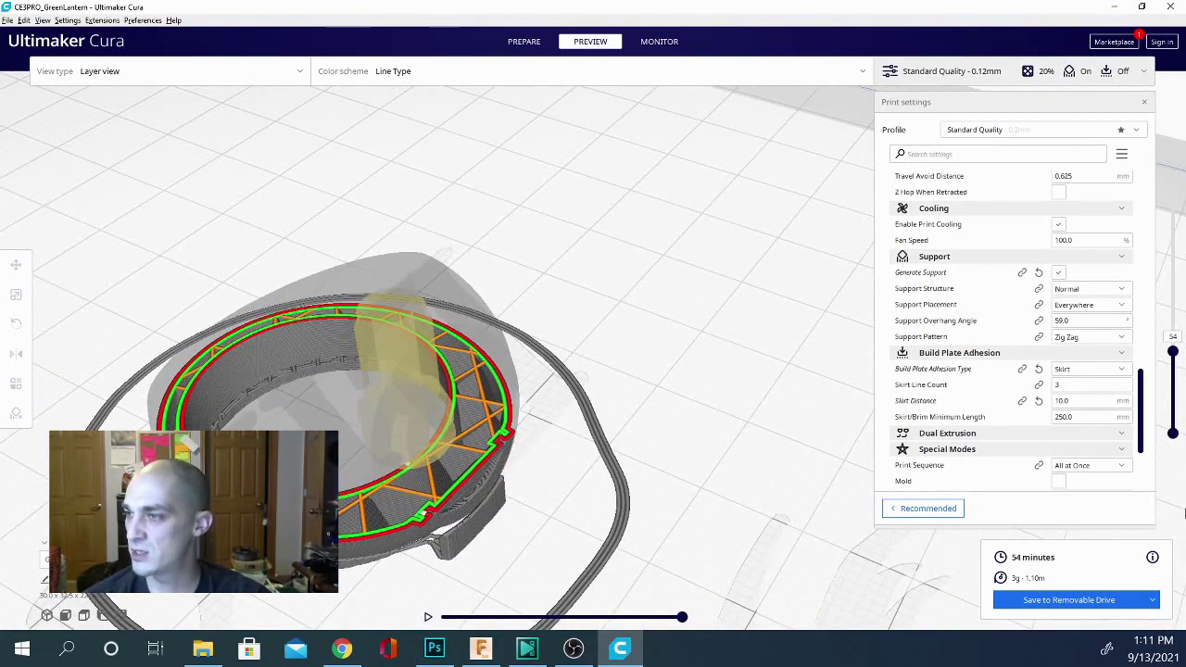
# Step: Review the wall settings, including Z Seam Alignment, Z Seam Position and Seam Corner Preference
pyautogui.moveTo(1142, 408); pyautogui.dragTo(1142, 208)
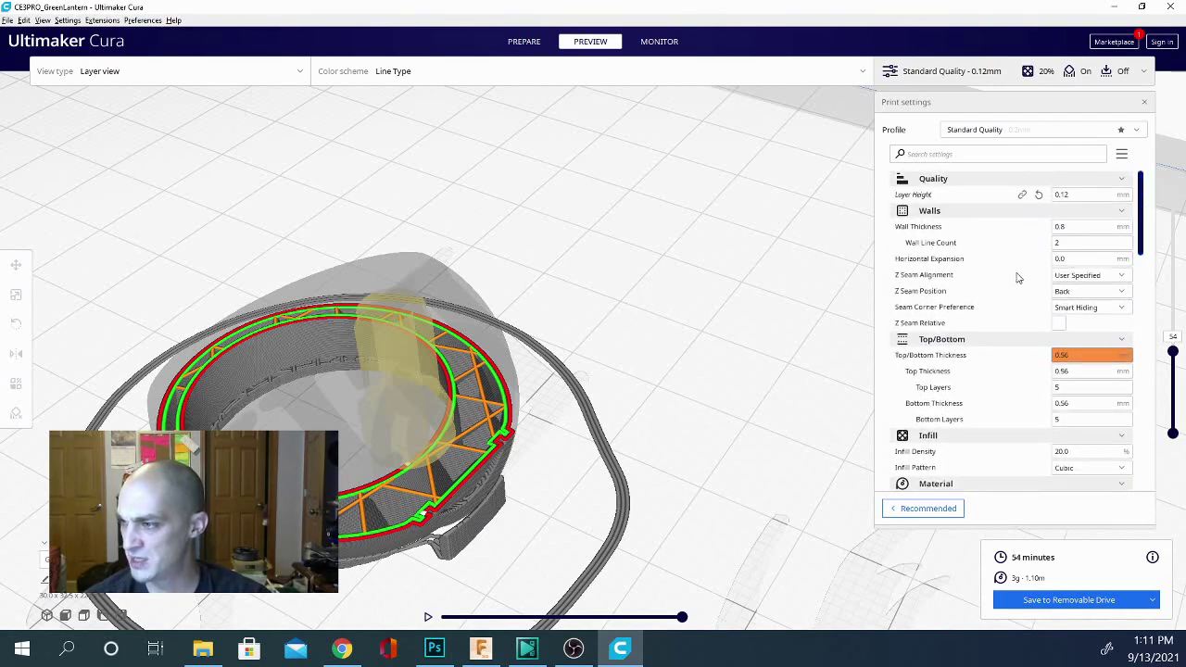
pyautogui.moveTo(912, 285)
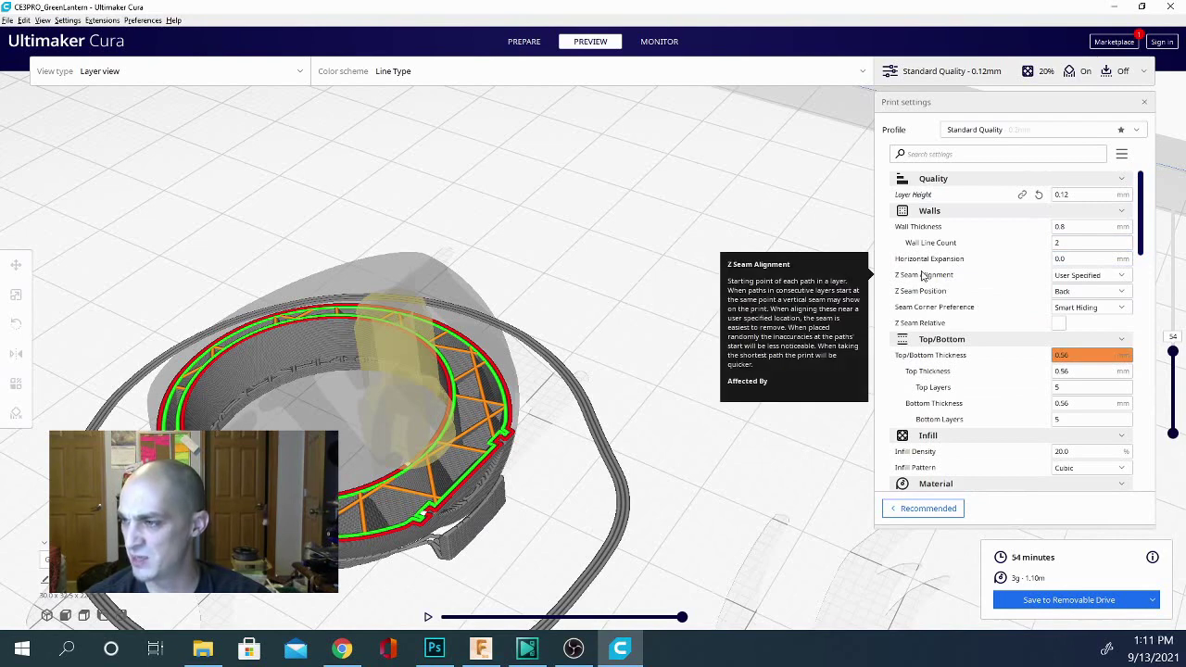
pyautogui.moveTo(1062, 315)
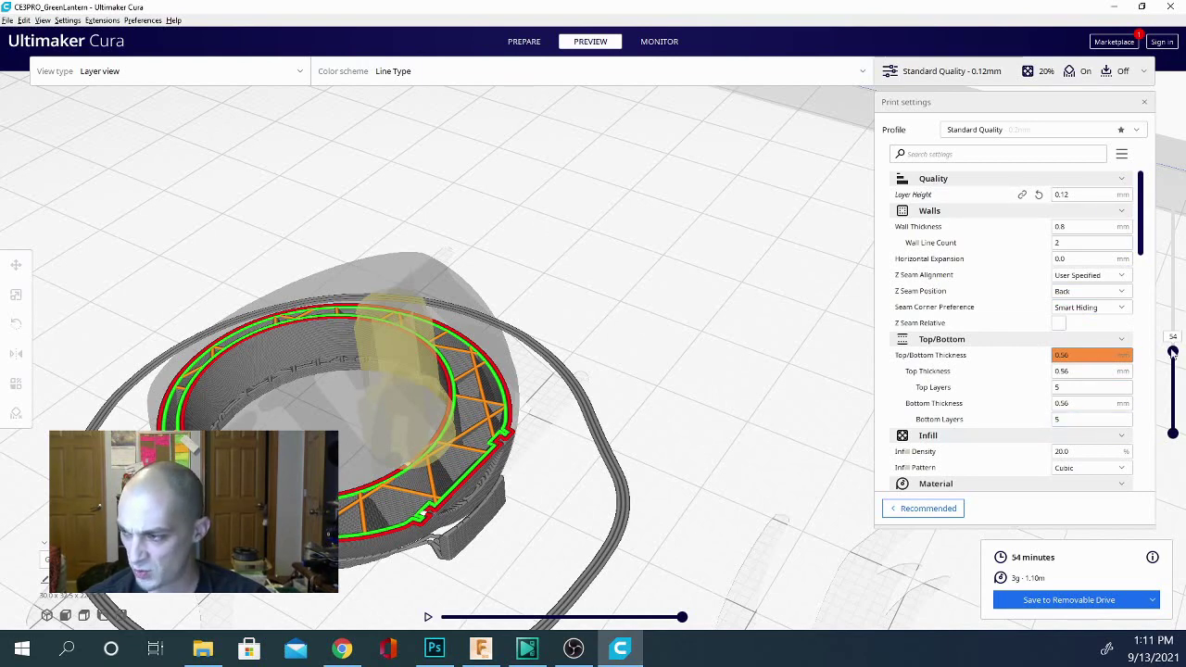
# Step: Lower the layer preview to layer 15 to examine the support beneath the ring
pyautogui.moveTo(1174, 356); pyautogui.dragTo(1172, 400)
pyautogui.rightClick(1181, 384)
pyautogui.click(1175, 373)
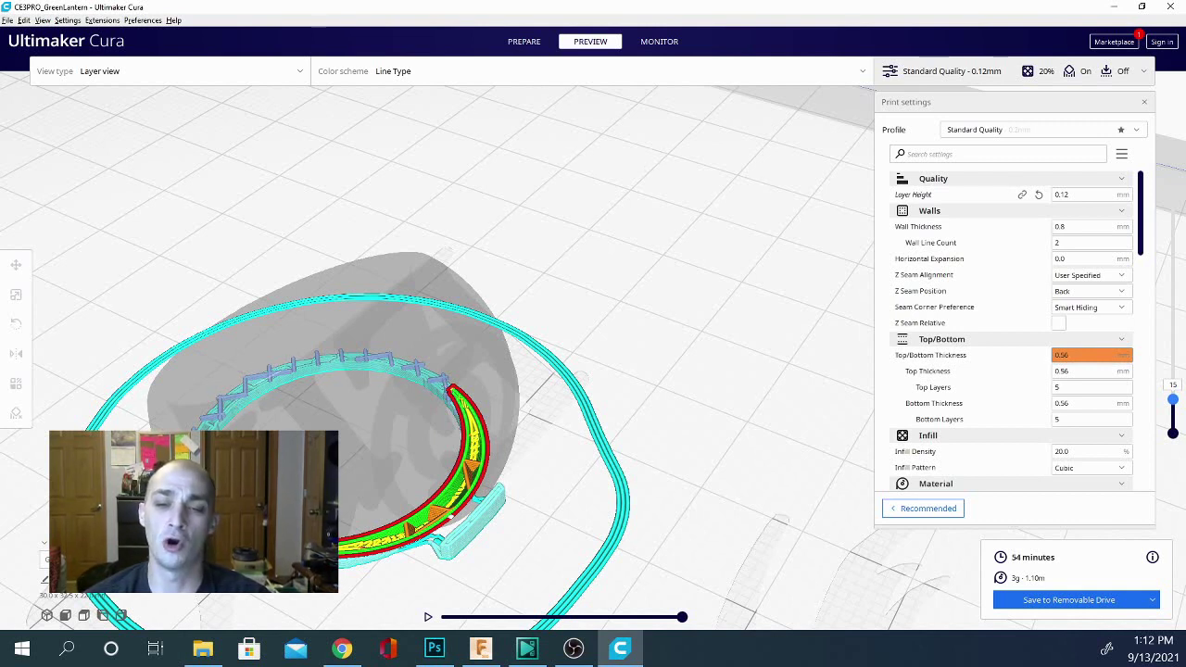
# Step: Review the support settings and search the print settings for "support z"
pyautogui.moveTo(1144, 228); pyautogui.dragTo(1158, 452)
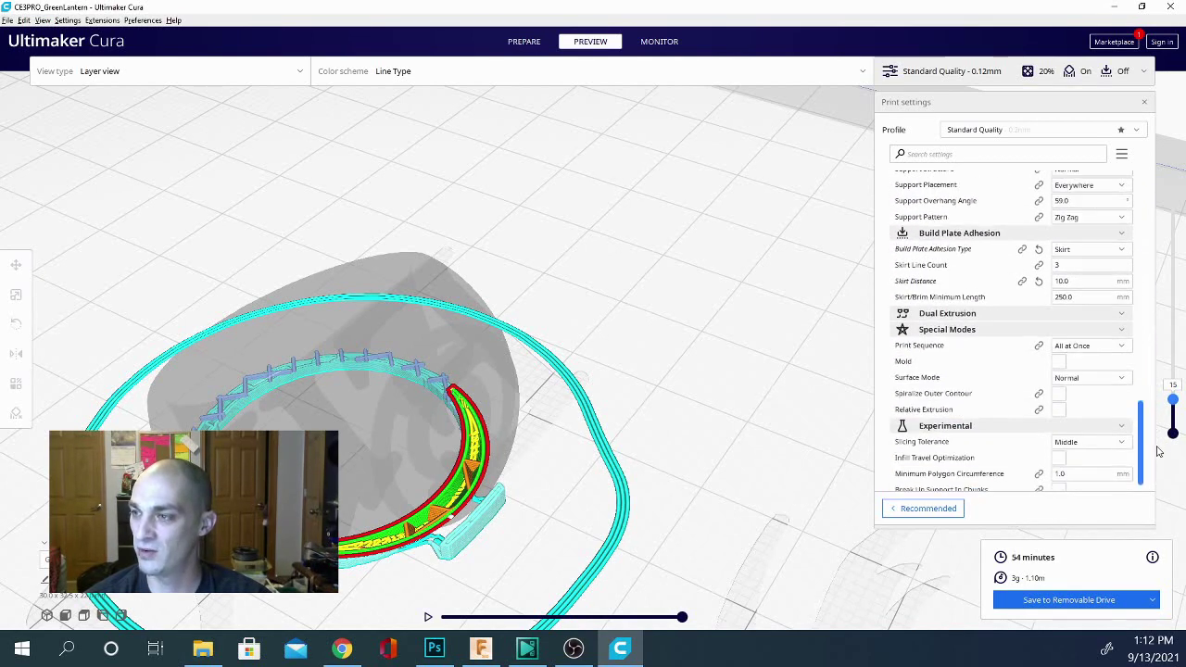
pyautogui.scroll(3, 1035, 295)
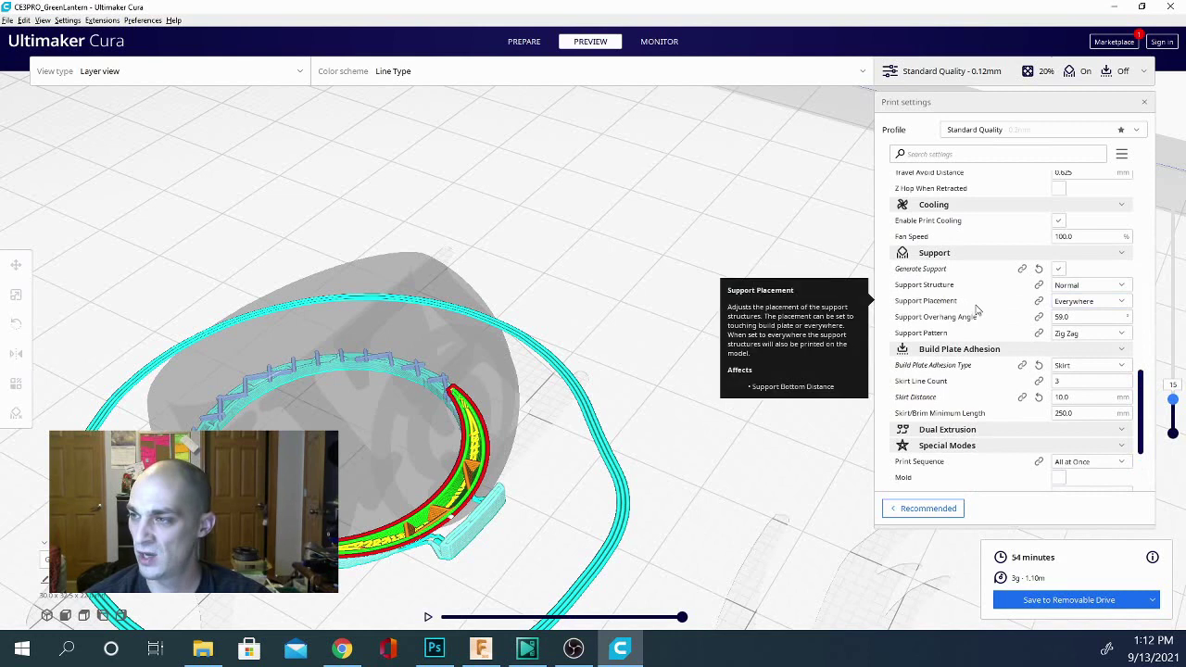
pyautogui.click(908, 154)
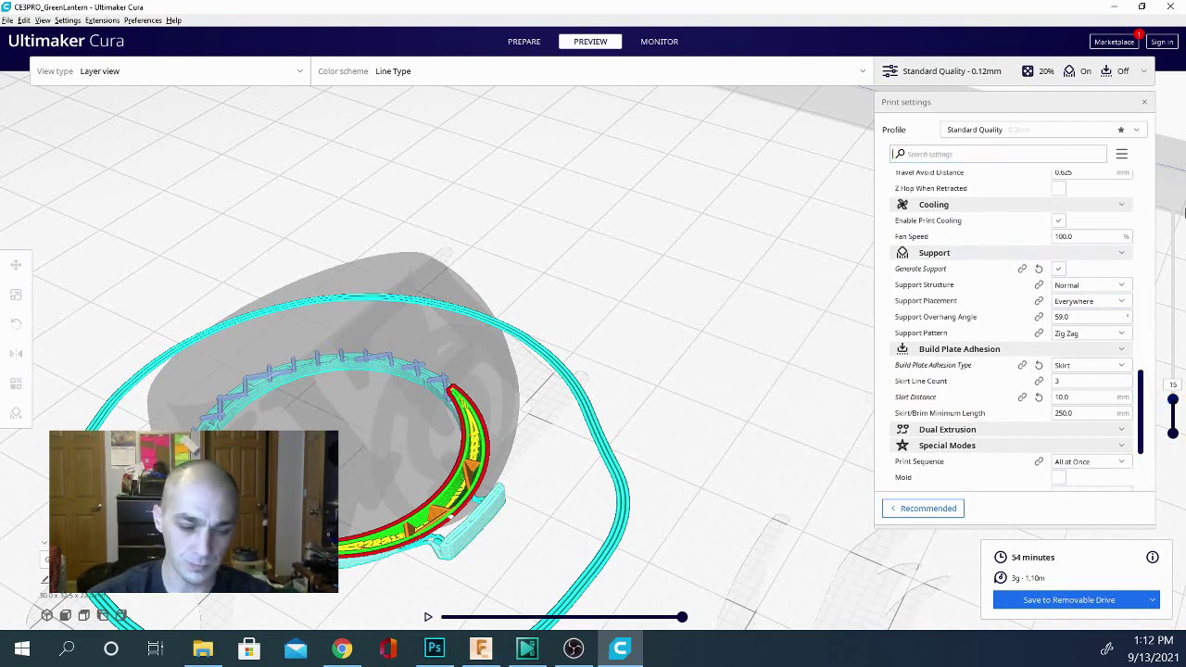
pyautogui.write('suppor')
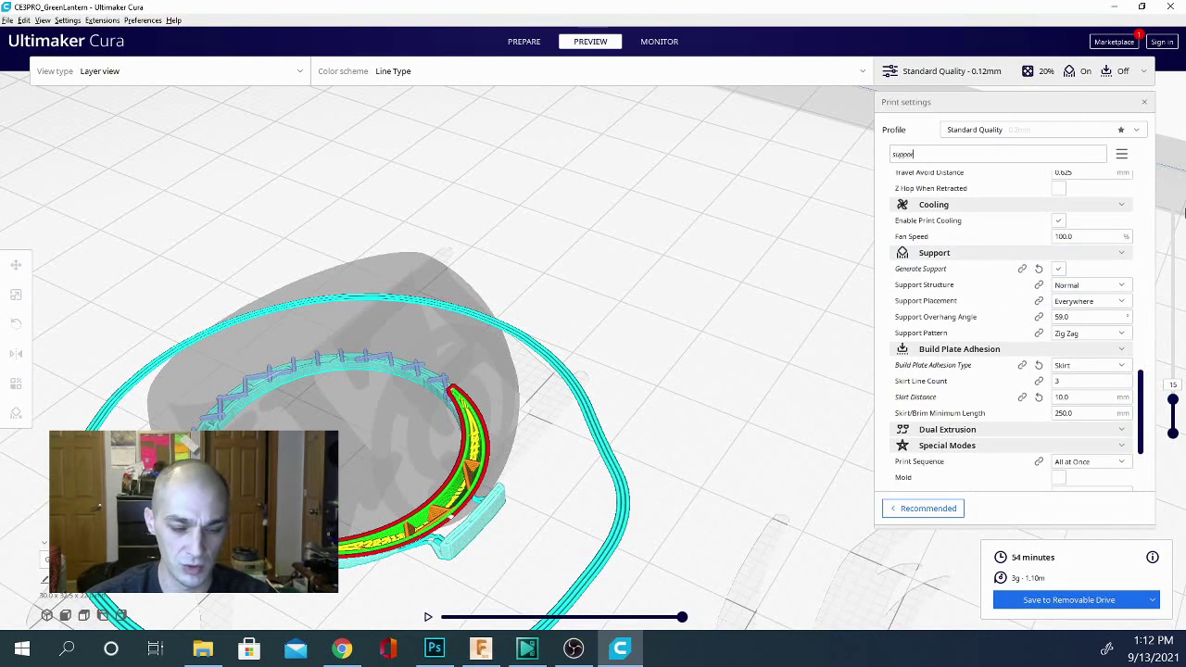
pyautogui.write('t')
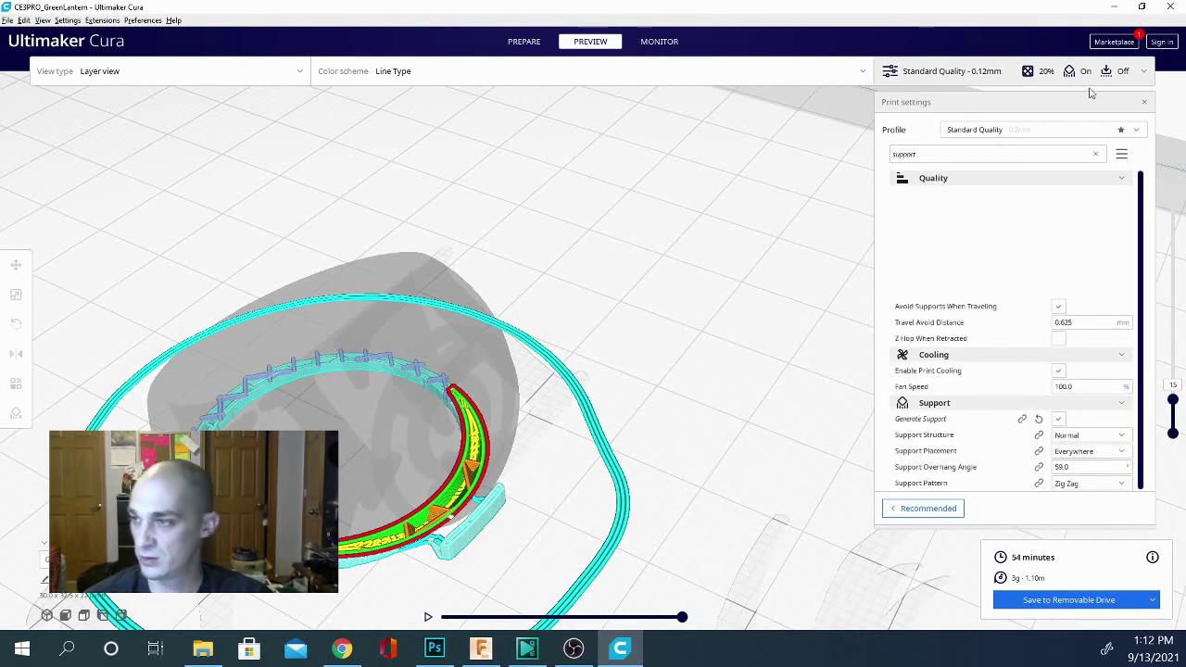
pyautogui.write(' z')
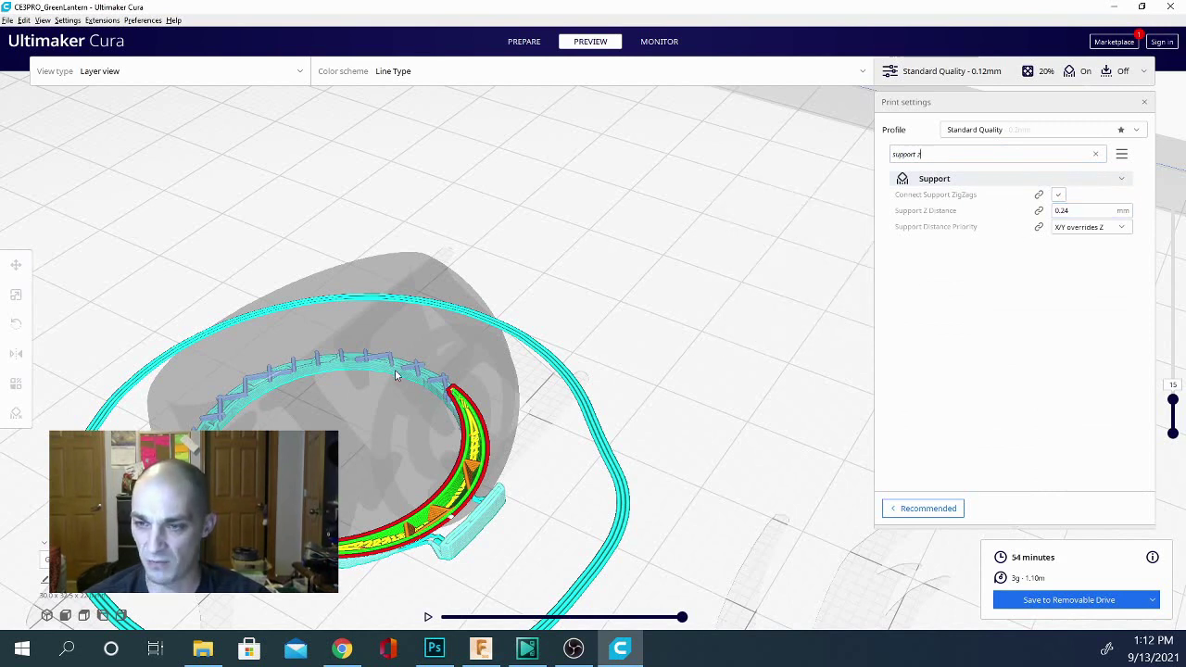
# Step: Search the print settings for "support inter" and examine the support interface under the ring from several angles
pyautogui.click(920, 154)
pyautogui.write('inter')
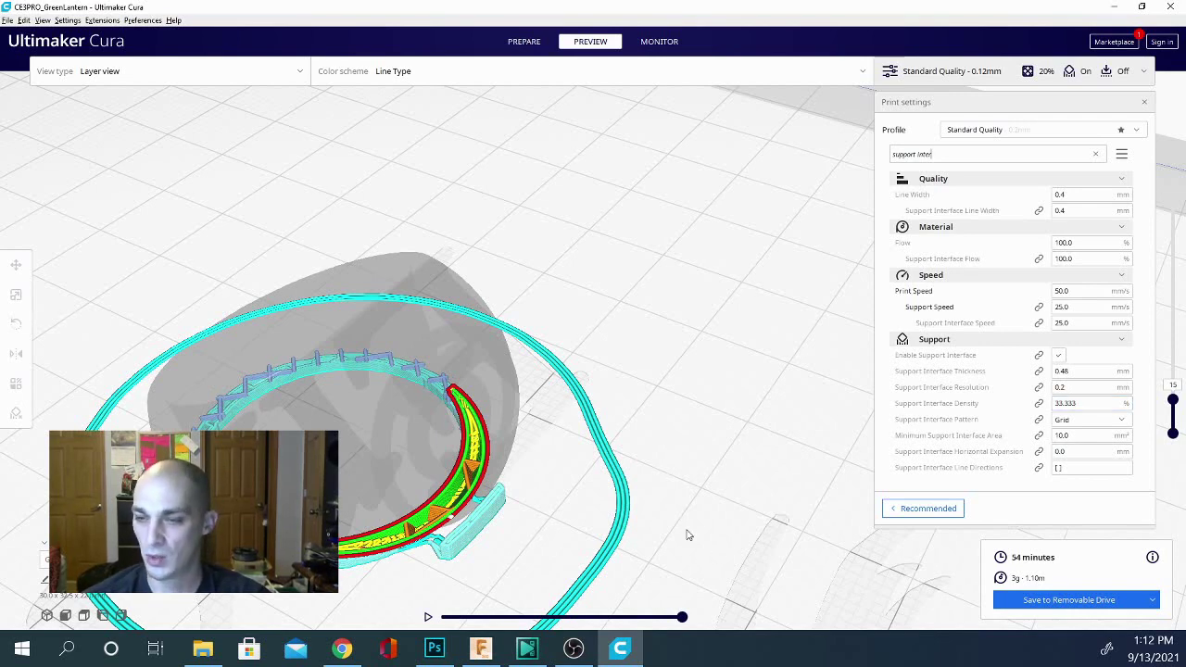
pyautogui.moveTo(688, 534); pyautogui.dragTo(618, 429, button='right')
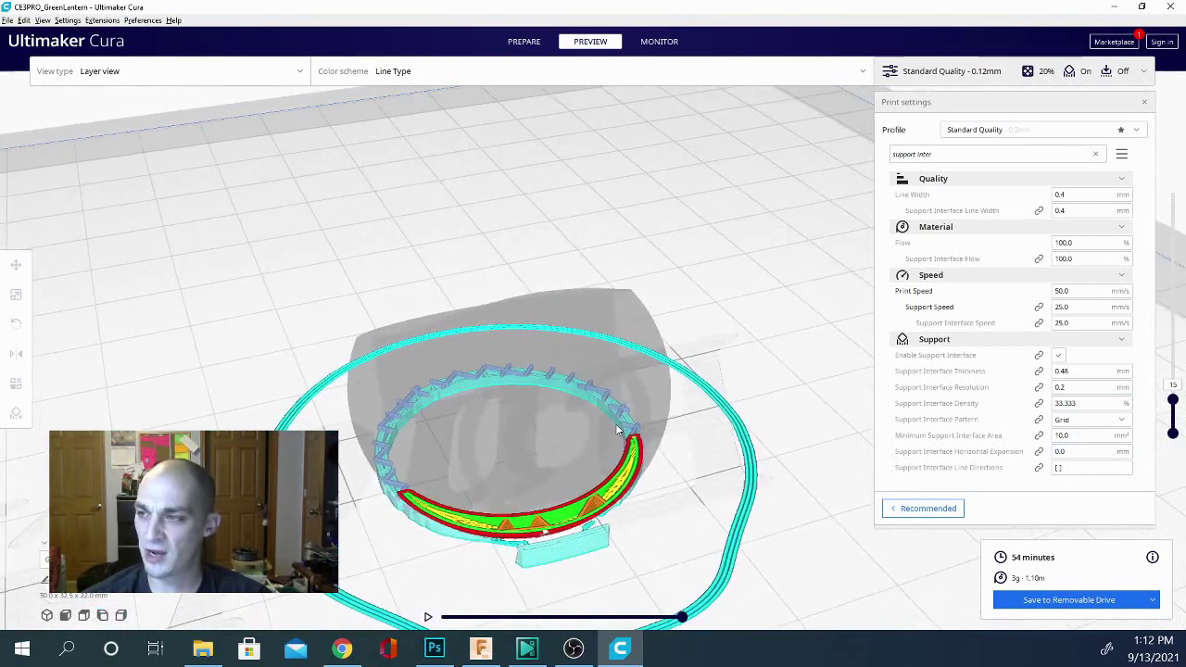
pyautogui.moveTo(222, 344); pyautogui.dragTo(252, 371, button='right')
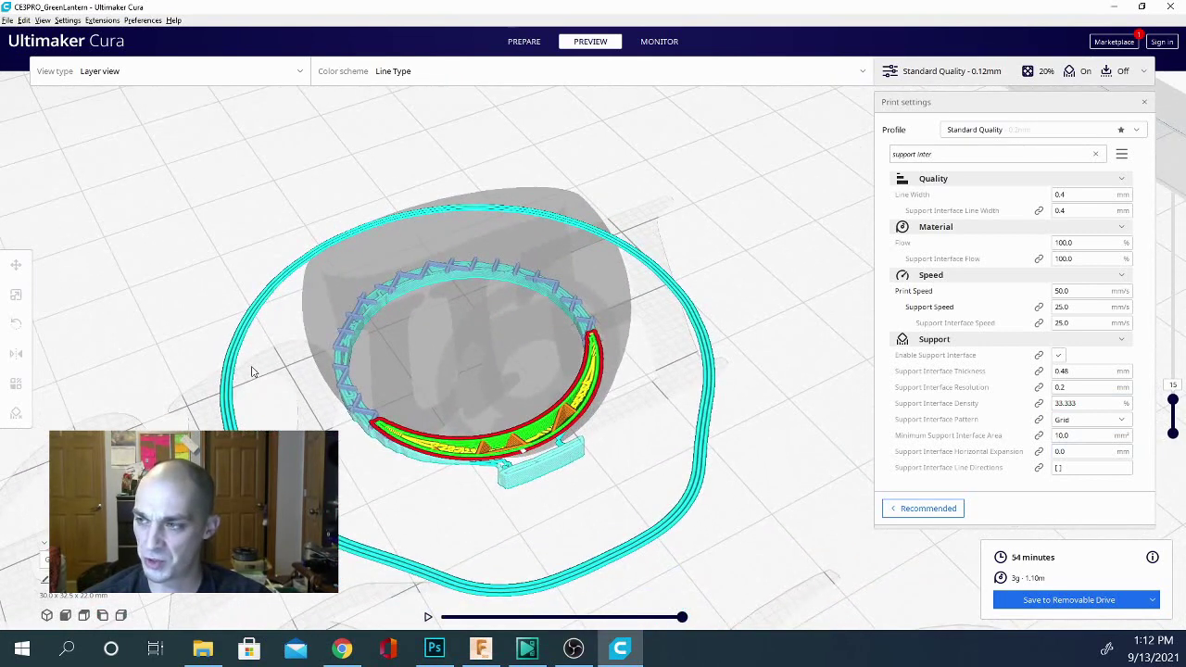
# Step: Return to the Prepare stage and close the print settings to see the ring's emblem face
pyautogui.click(524, 42)
pyautogui.moveTo(332, 405); pyautogui.dragTo(280, 398, button='right')
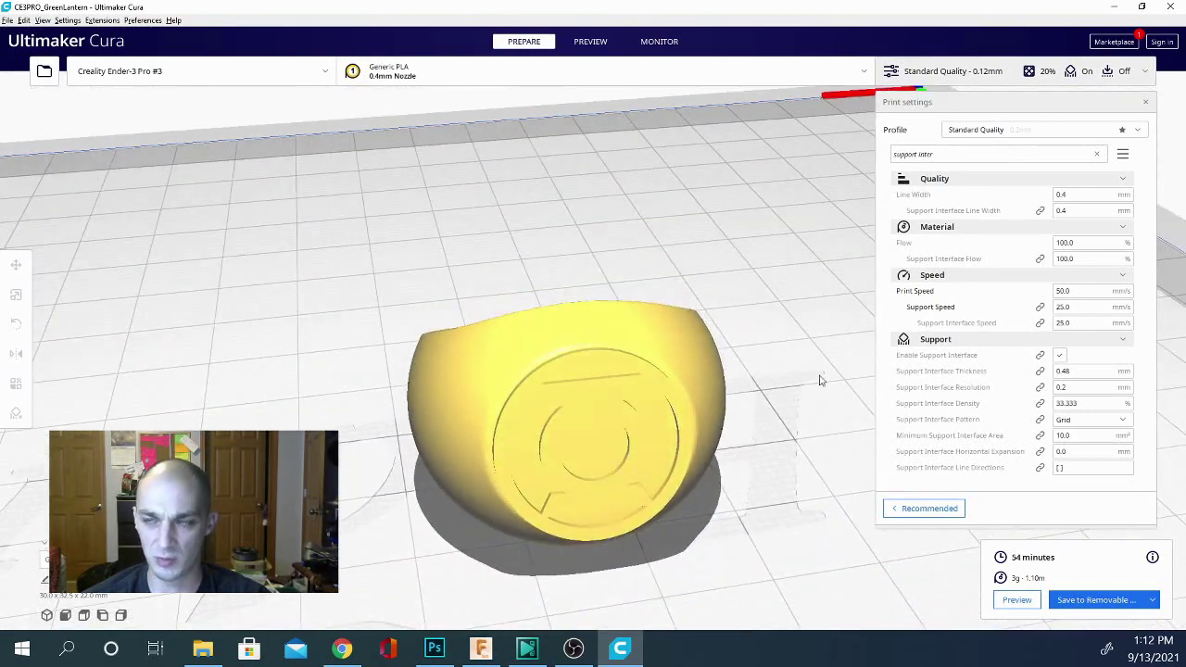
pyautogui.click(1148, 102)
pyautogui.moveTo(710, 358); pyautogui.dragTo(715, 342, button='right')
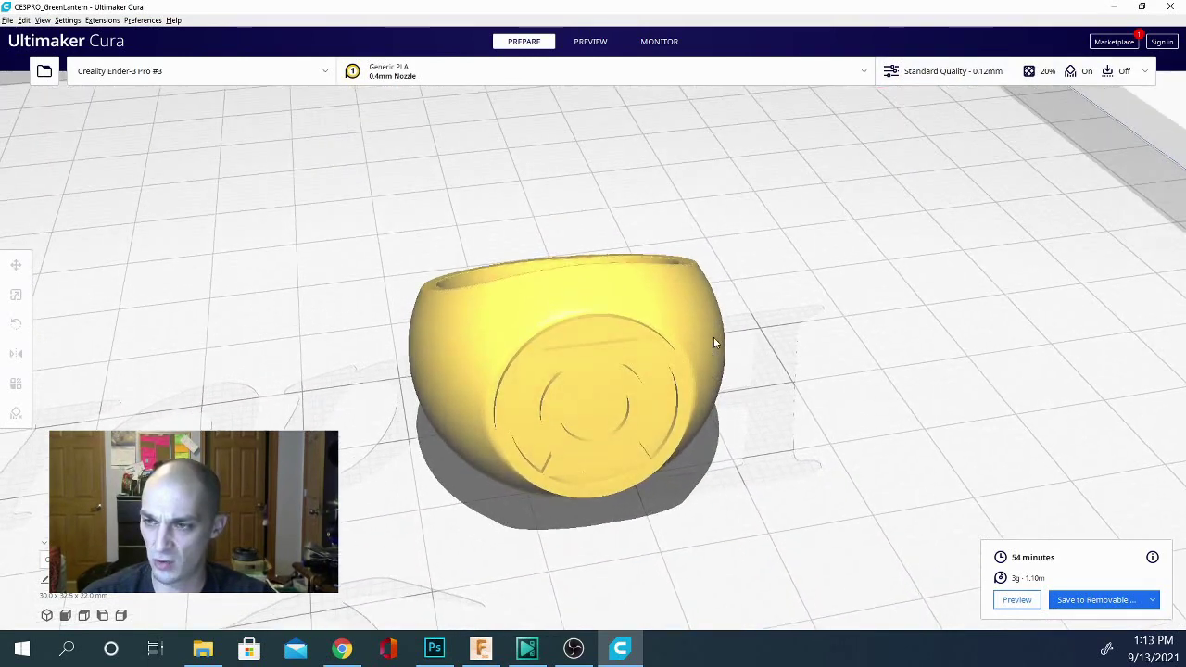
# Step: Examine the ring's emblem face and upper rim from slightly different angles
pyautogui.press('Left')
pyautogui.press('Left')
pyautogui.press('Left')
pyautogui.press('Left')
pyautogui.press('Left')
pyautogui.press('Left')
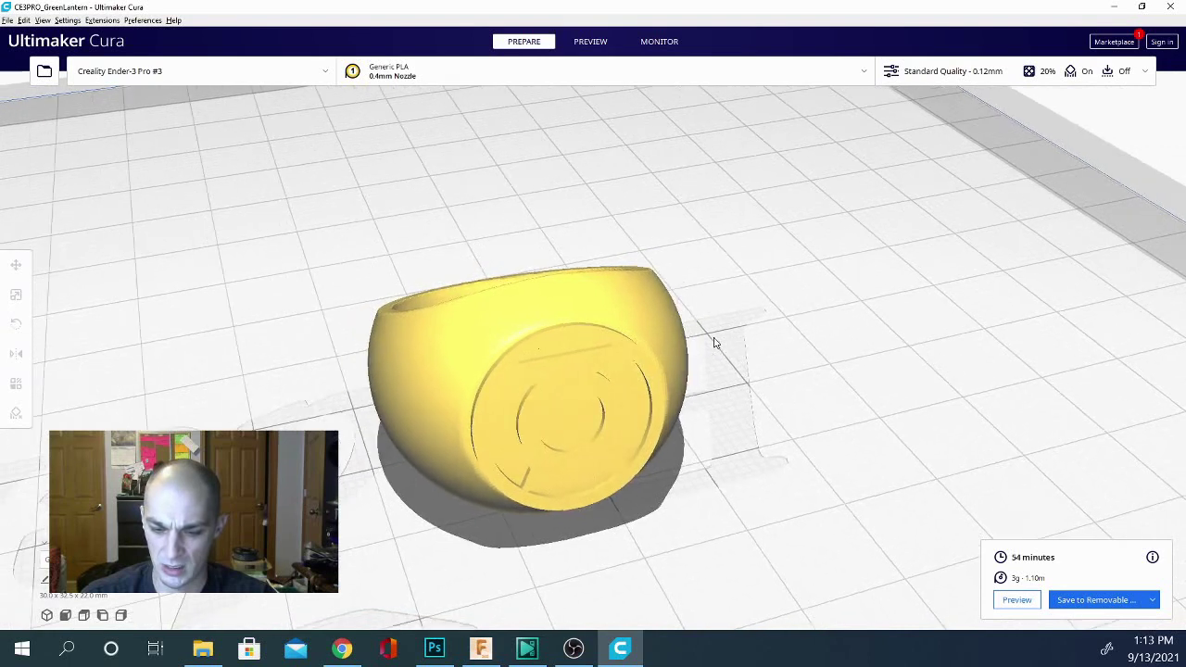
pyautogui.press('Up')
pyautogui.press('Up')
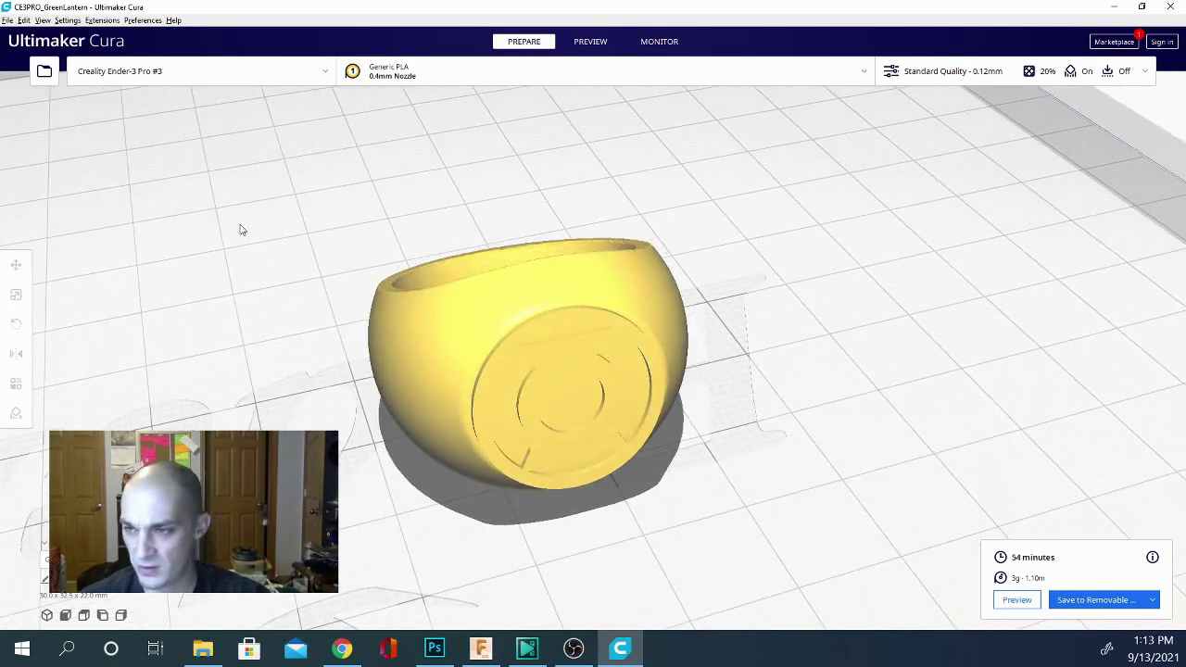
# Step: Select the ring model on the build plate with its emblem face in view
pyautogui.click(7, 20)
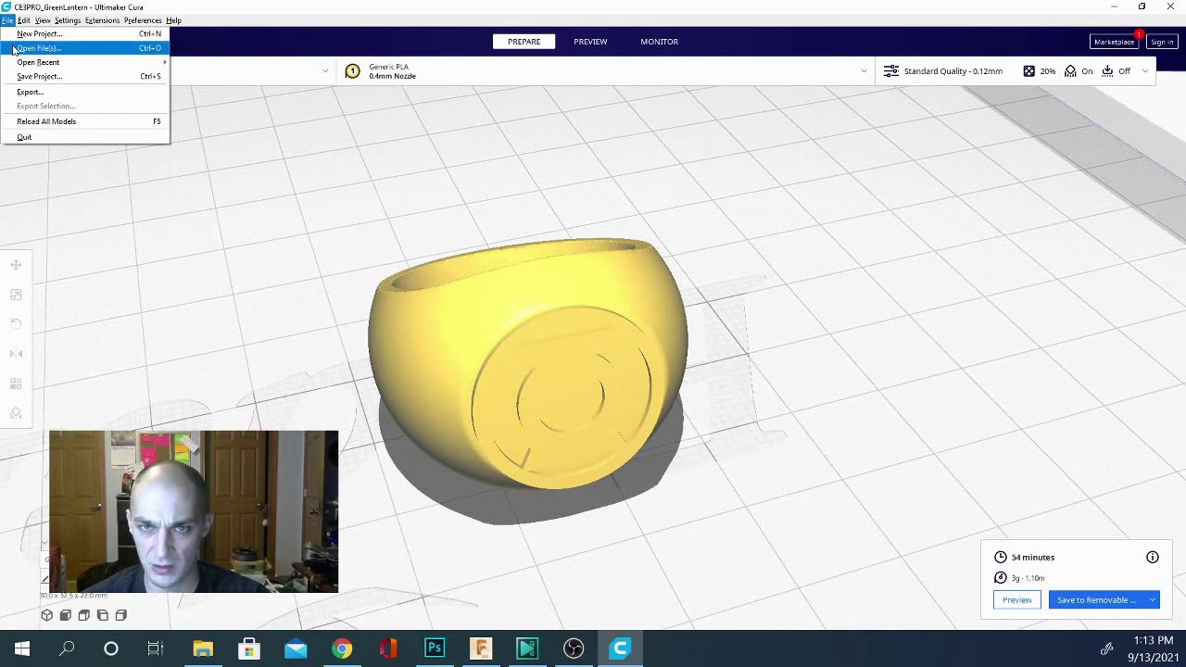
pyautogui.click(210, 238)
pyautogui.moveTo(342, 416); pyautogui.dragTo(482, 464, button='right')
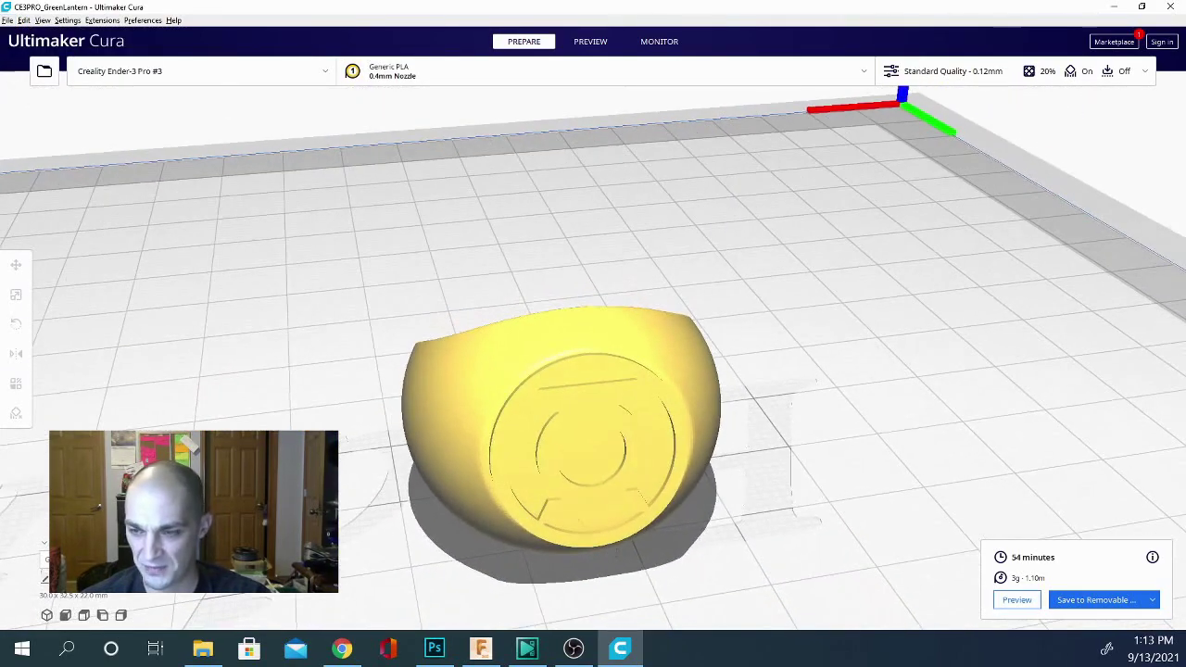
pyautogui.click(563, 452)
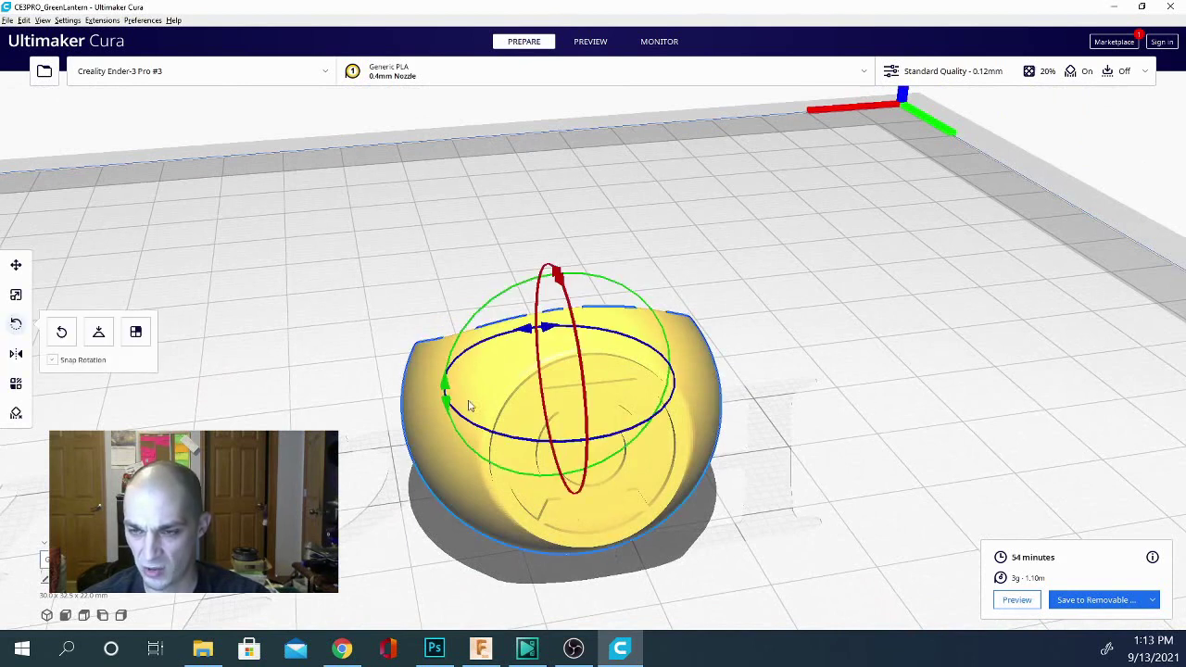
# Step: Reopen the print settings and review the descriptions of Support Interface Density and Support Interface Resolution
pyautogui.click(8, 20)
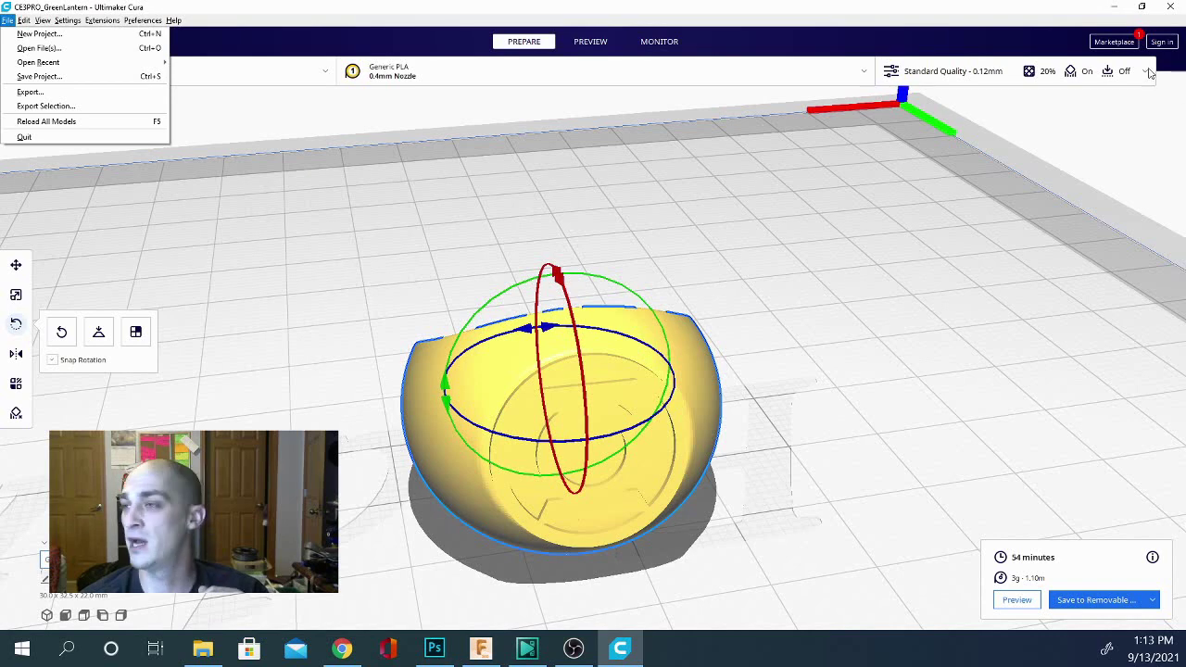
pyautogui.click(954, 74)
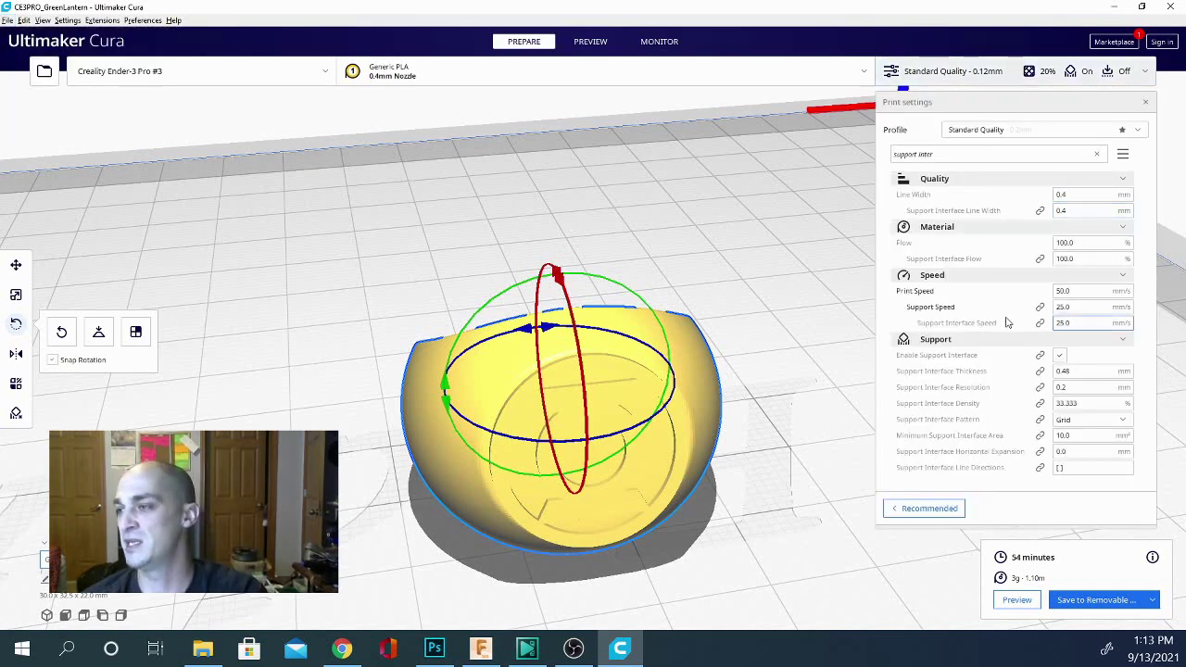
pyautogui.moveTo(1048, 372)
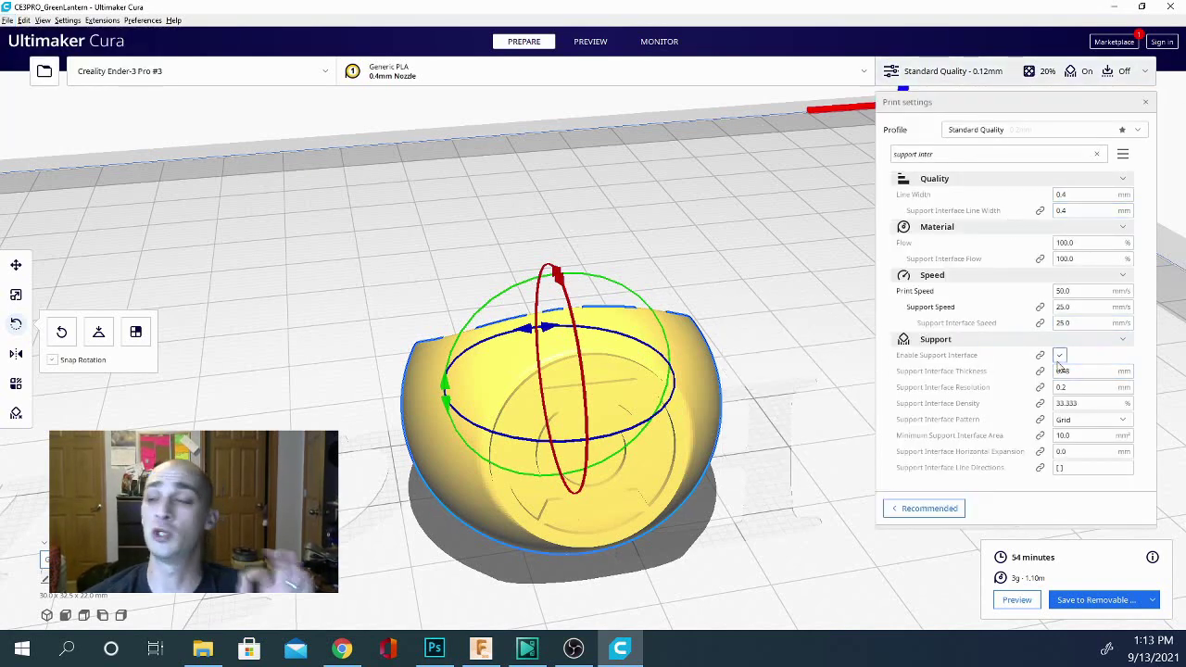
pyautogui.moveTo(956, 409)
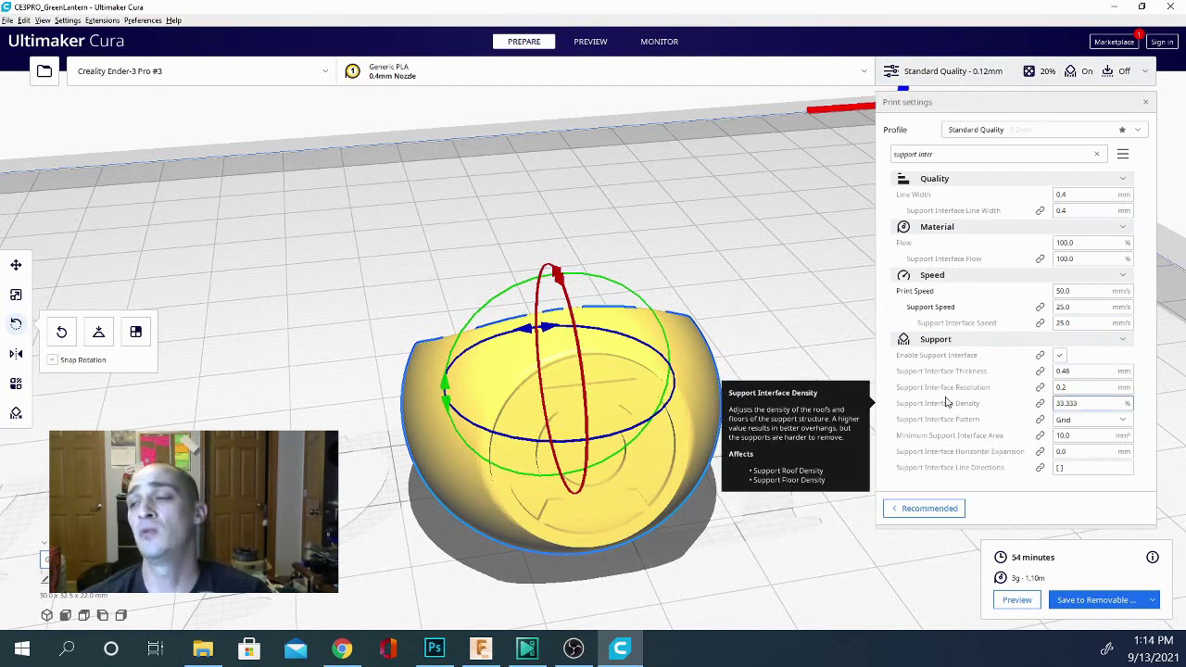
pyautogui.moveTo(964, 385)
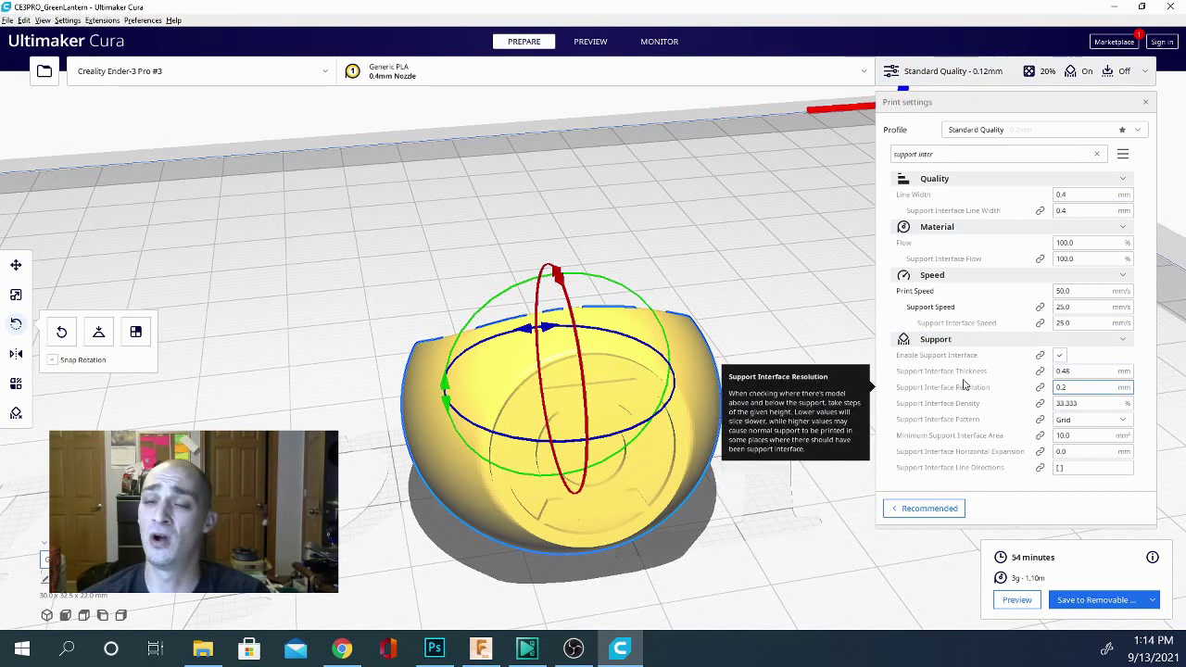